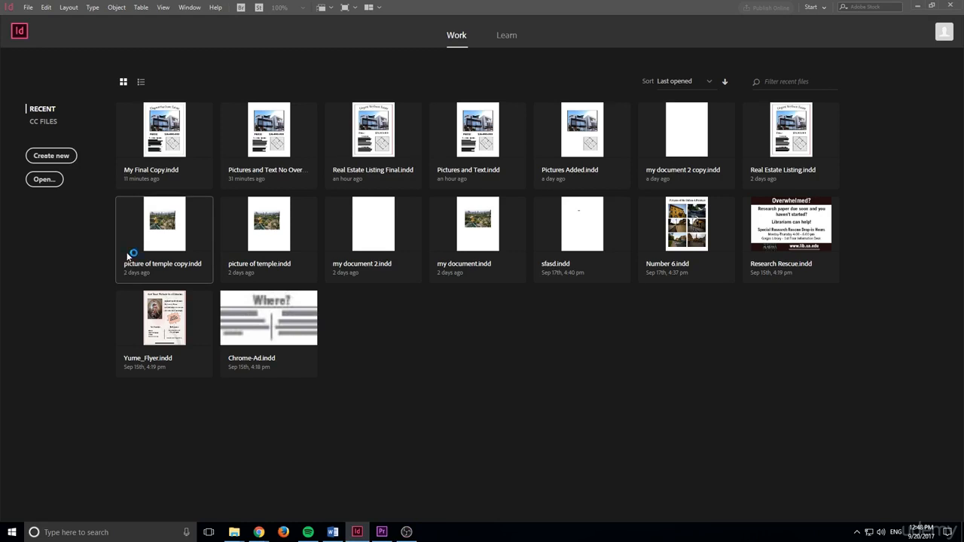
- Create a one-page portrait Letter document of 51p0 by 66p0 with 3p0 margins
key(ctrl+n)
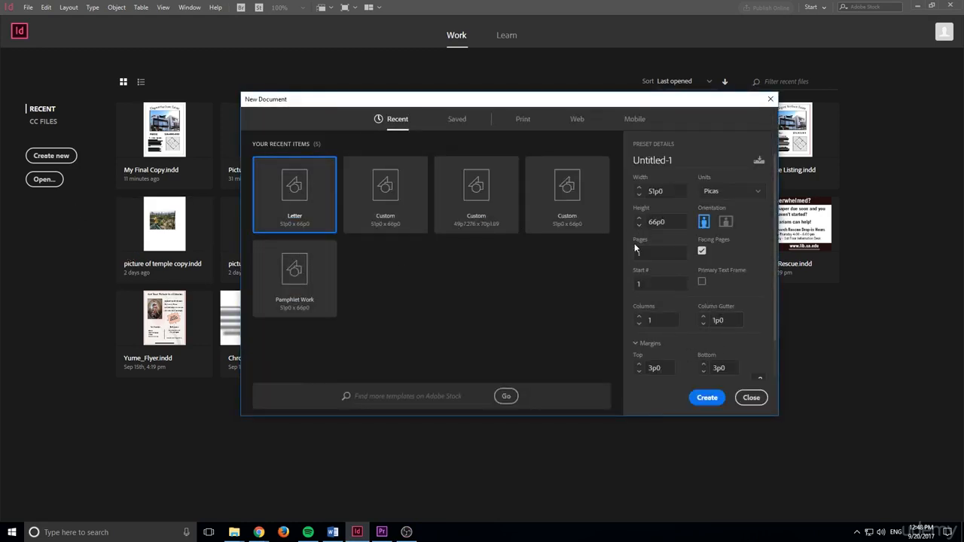
scroll(693, 366, down, 1)
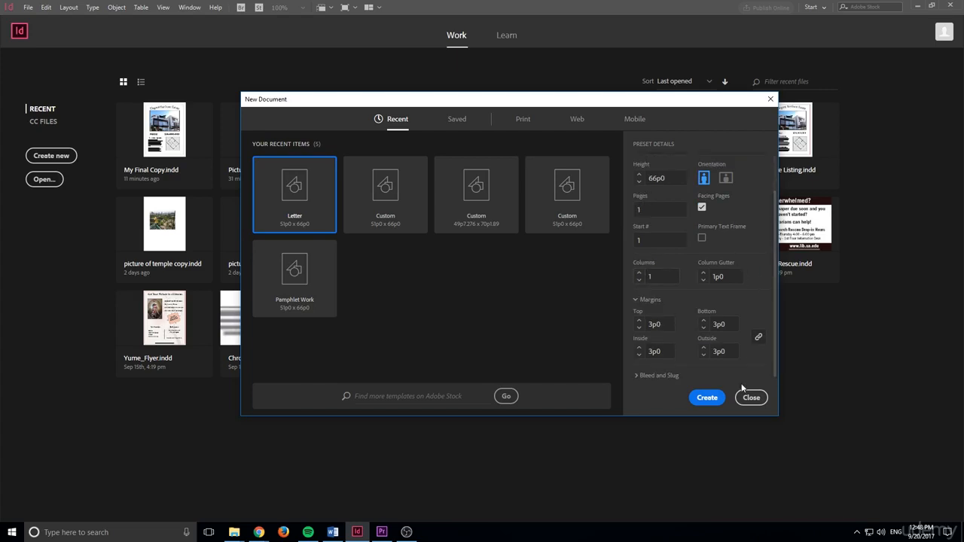
click(707, 397)
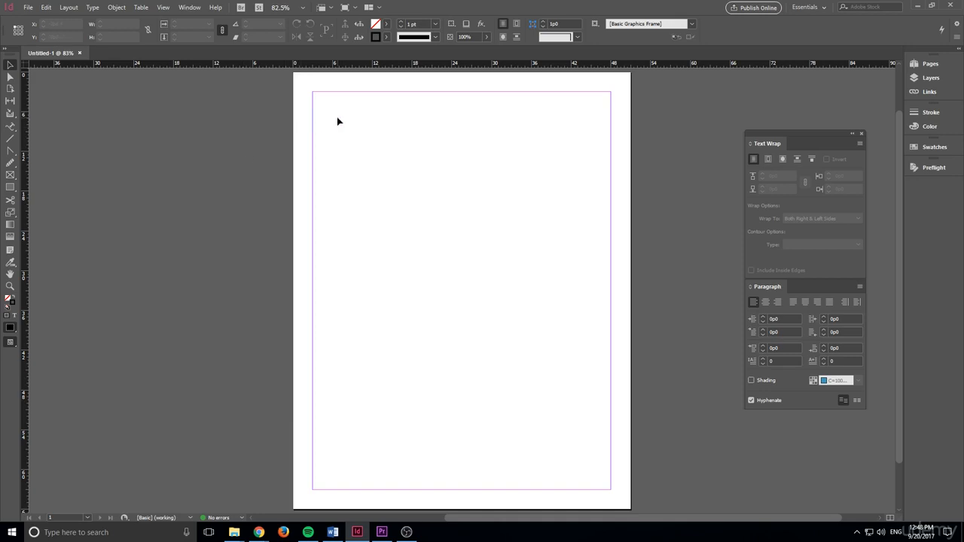
- Draw an unfilled rectangle along the page margins, 45p0 by 60p0, and set its stroke weight to 4 pt
click(11, 187)
drag(312, 93, 611, 490)
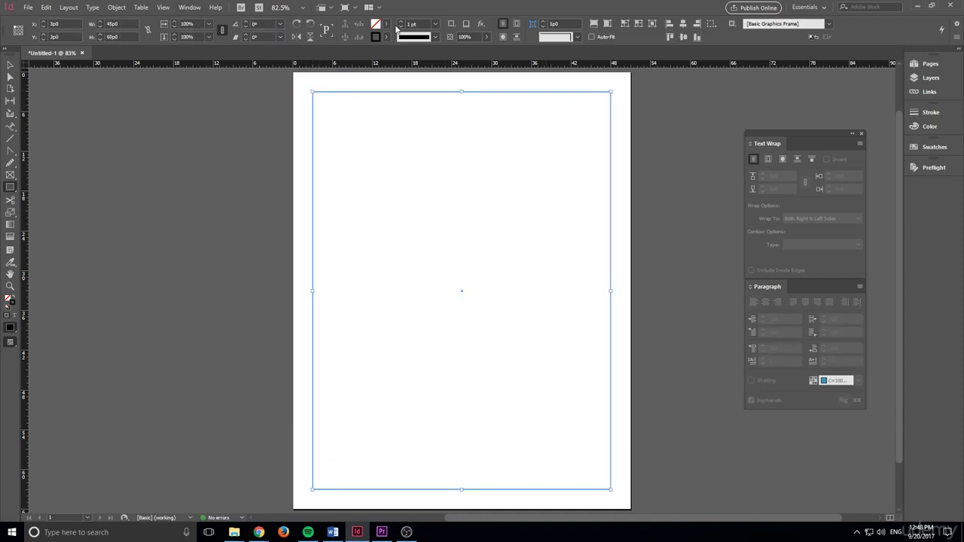
click(400, 22)
click(400, 22)
click(400, 23)
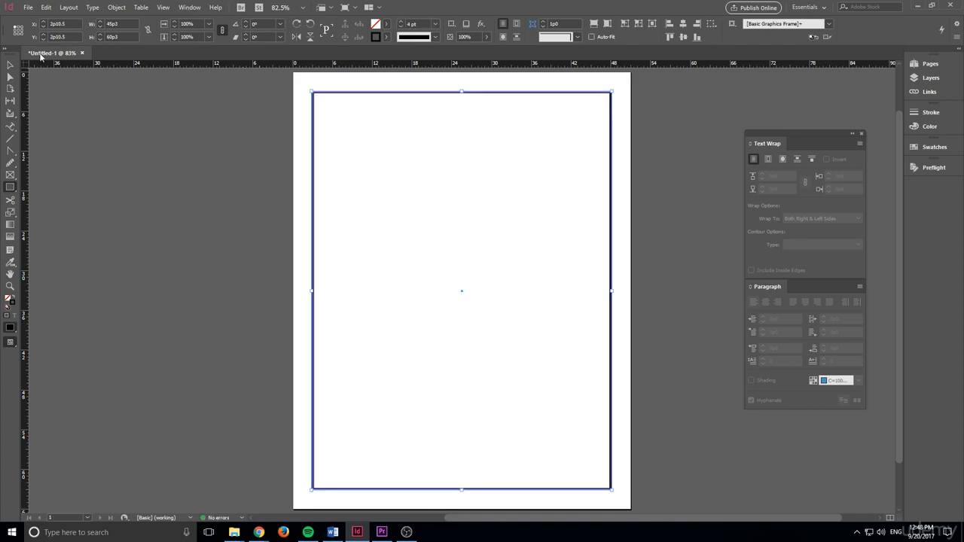
click(476, 198)
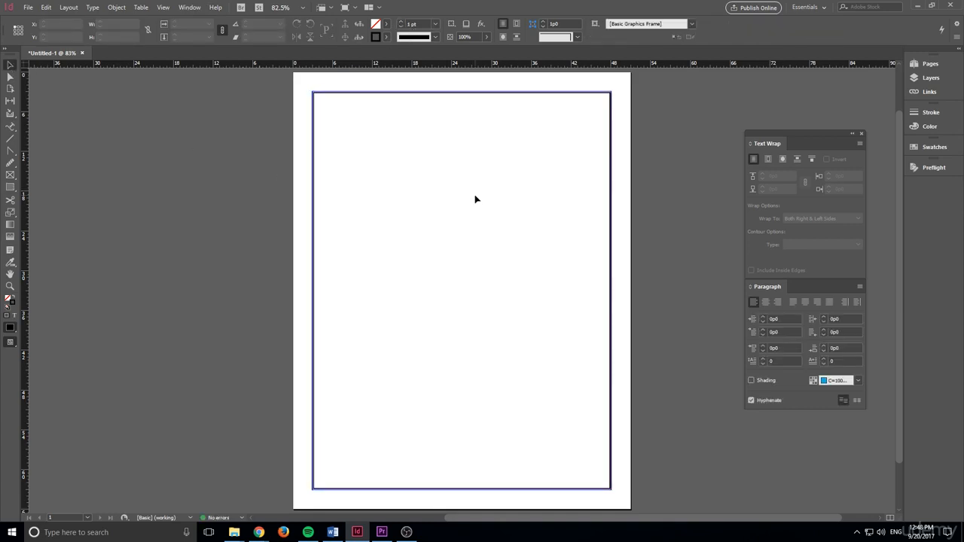
key(w)
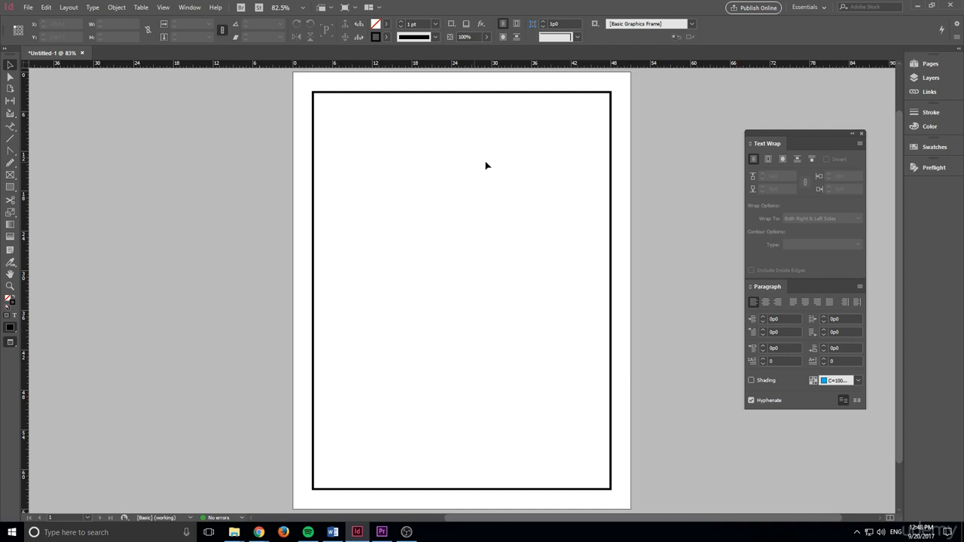
key(w)
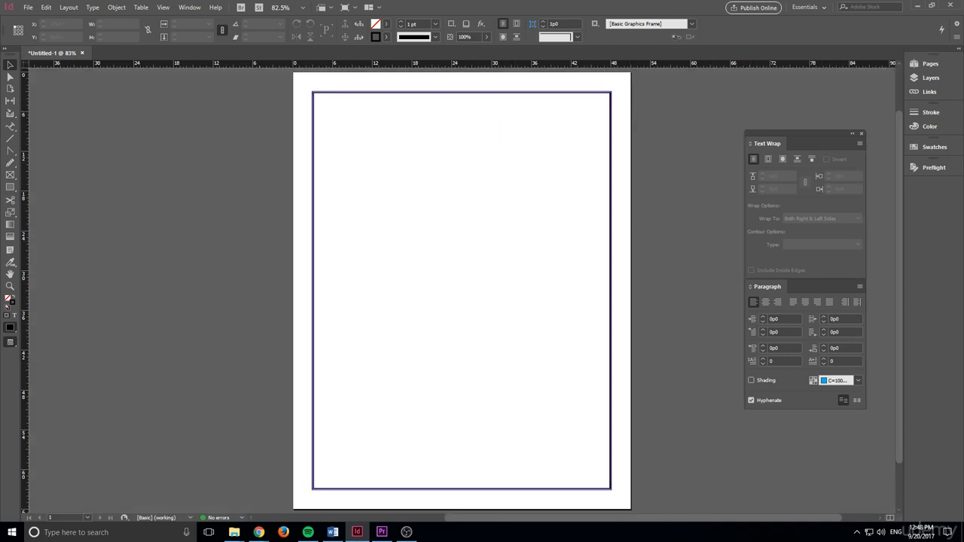
key(alt+Tab)
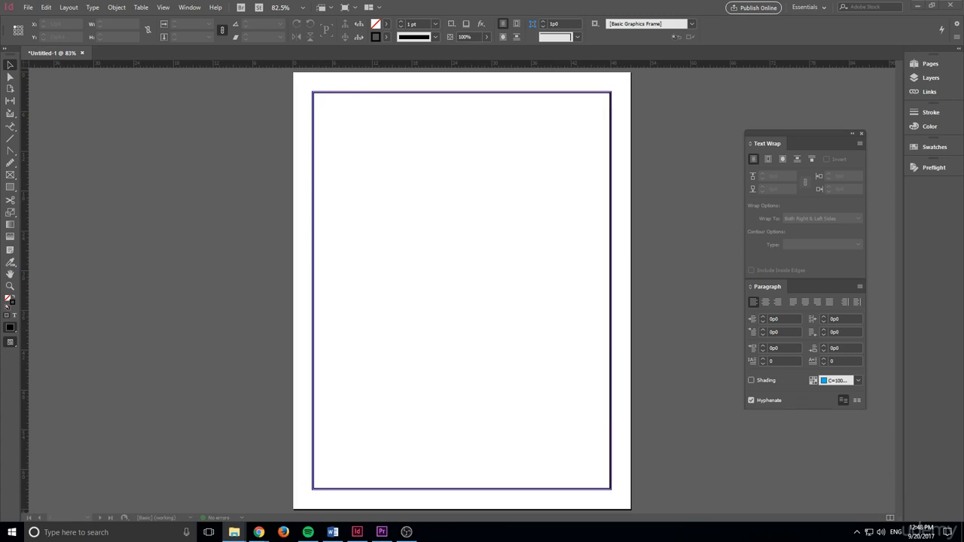
drag(963, 213, 963, 191)
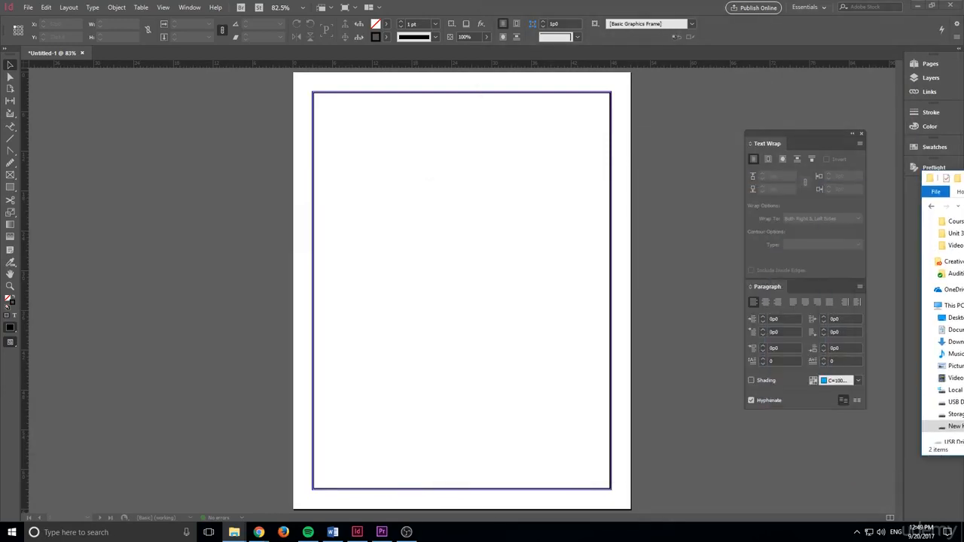
- Place pexels-photo-350784.jpeg from the Unit 3 My Version folder on the pasteboard beside the page
click(28, 7)
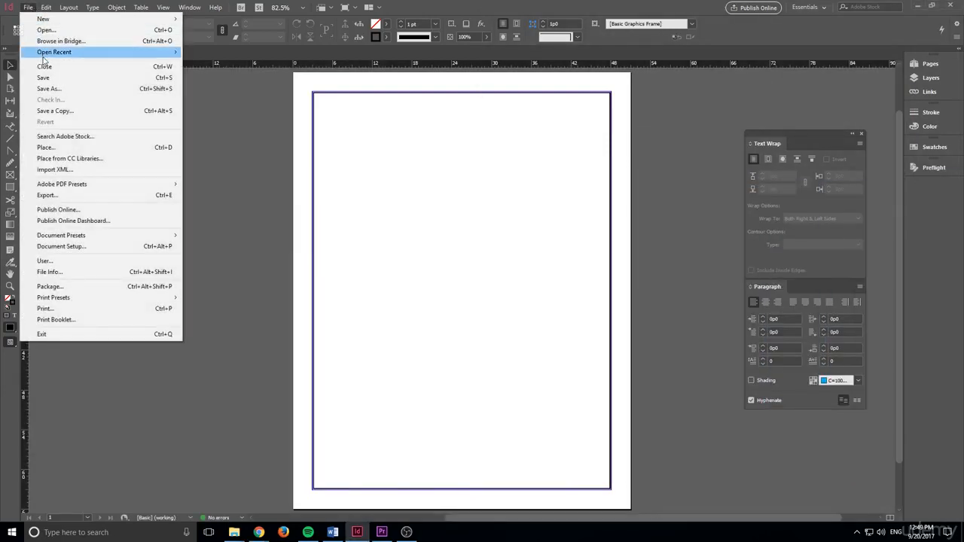
click(47, 148)
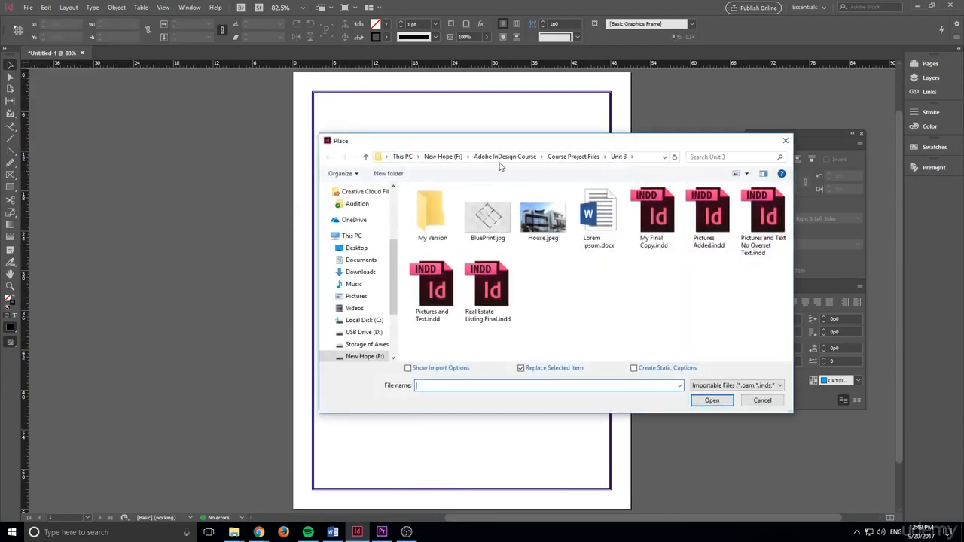
double_click(434, 217)
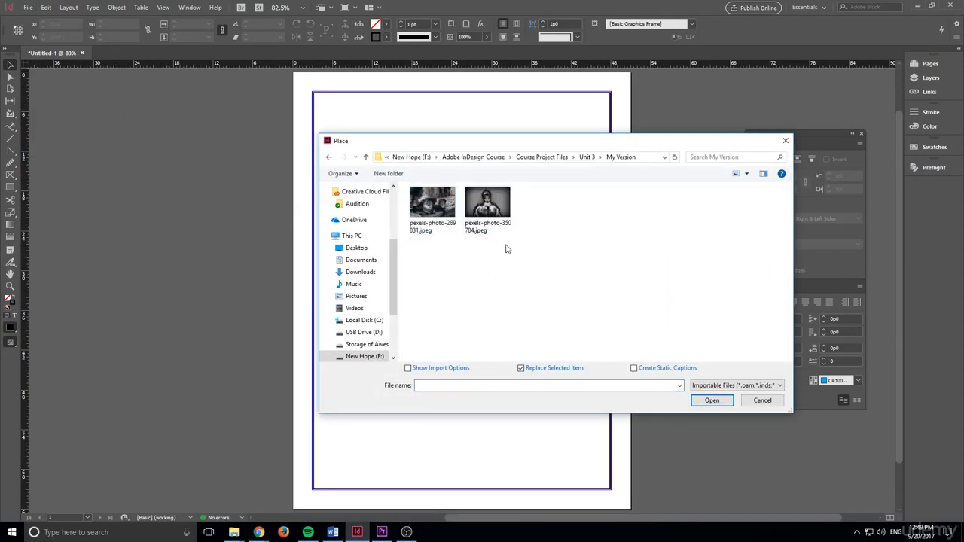
drag(514, 252, 492, 251)
drag(510, 144, 782, 221)
click(751, 279)
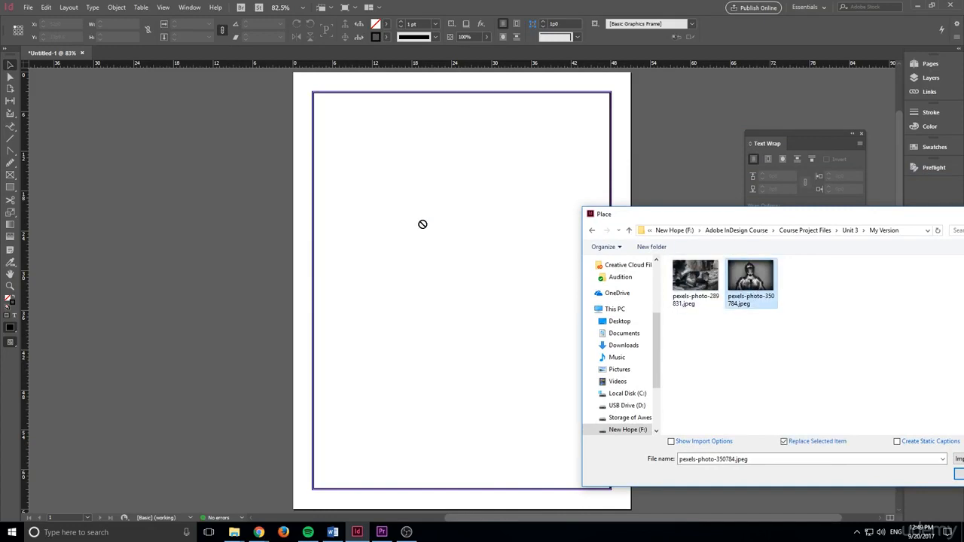
drag(863, 214, 767, 213)
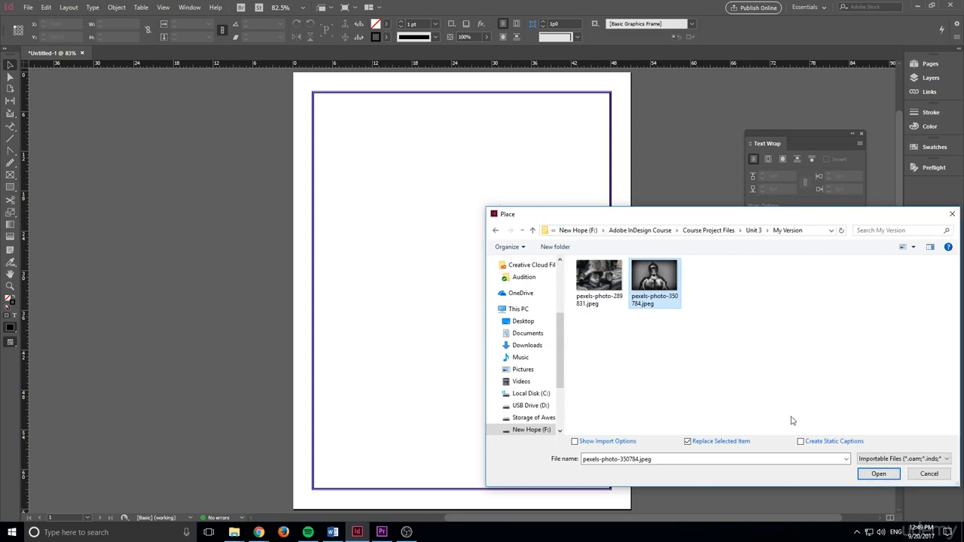
click(870, 474)
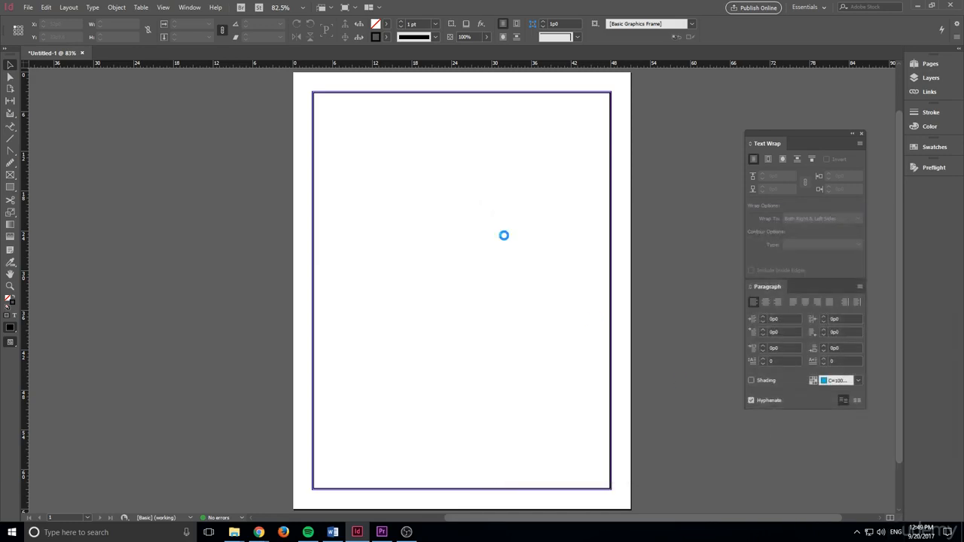
click(455, 182)
click(652, 167)
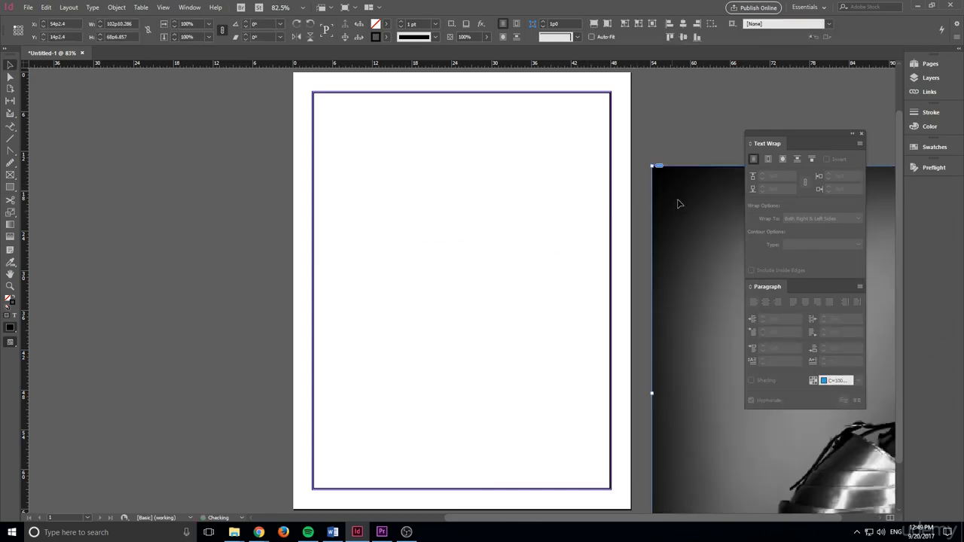
- Scale the placed knight photo down proportionally to about 28p9.6 by 19p2.4
scroll(667, 275, down, 5)
scroll(510, 314, up, 3)
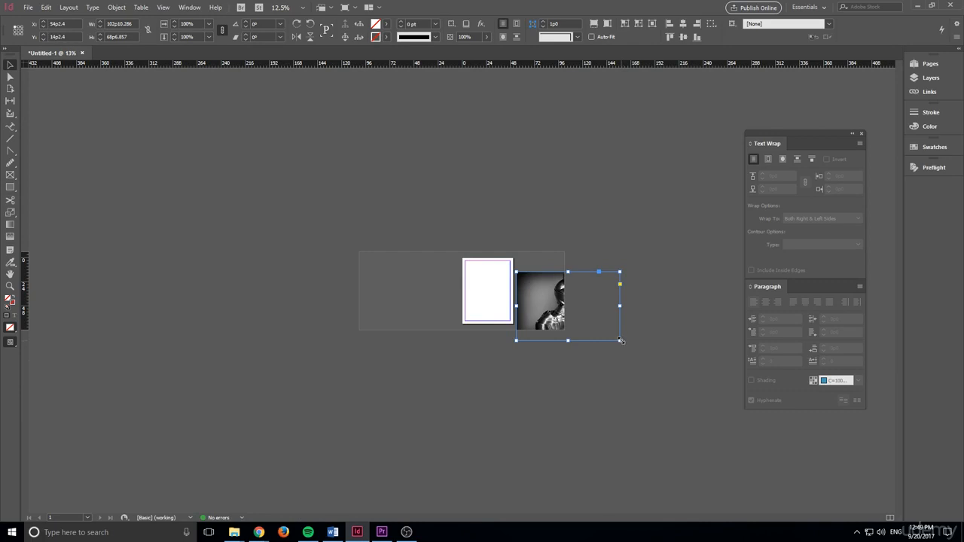
drag(619, 340, 531, 292)
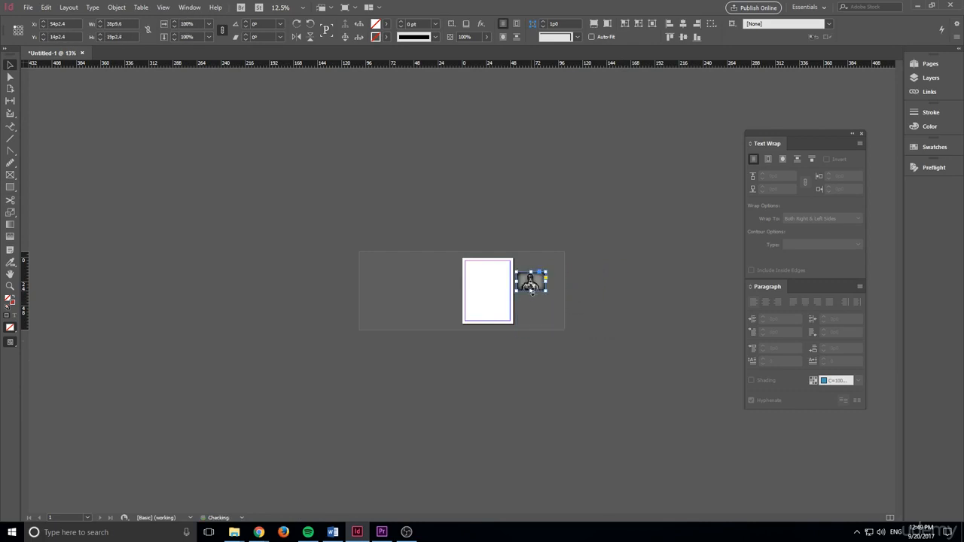
- Move the knight photo onto the upper part of the page, horizontally centred, at about X 11p1.2 and Y 6p6
key(ctrl+equal)
key(ctrl+equal)
key(ctrl+equal)
key(ctrl+minus)
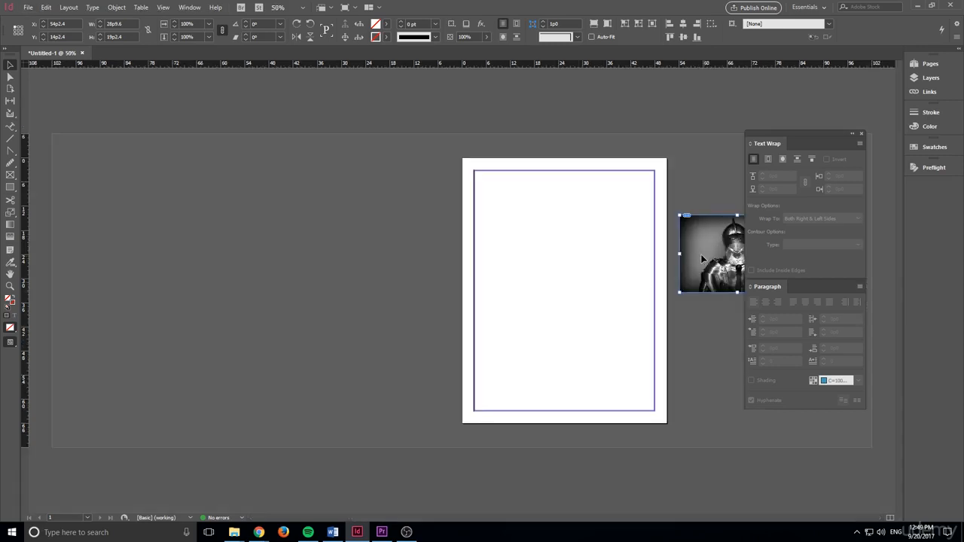
drag(702, 258, 533, 226)
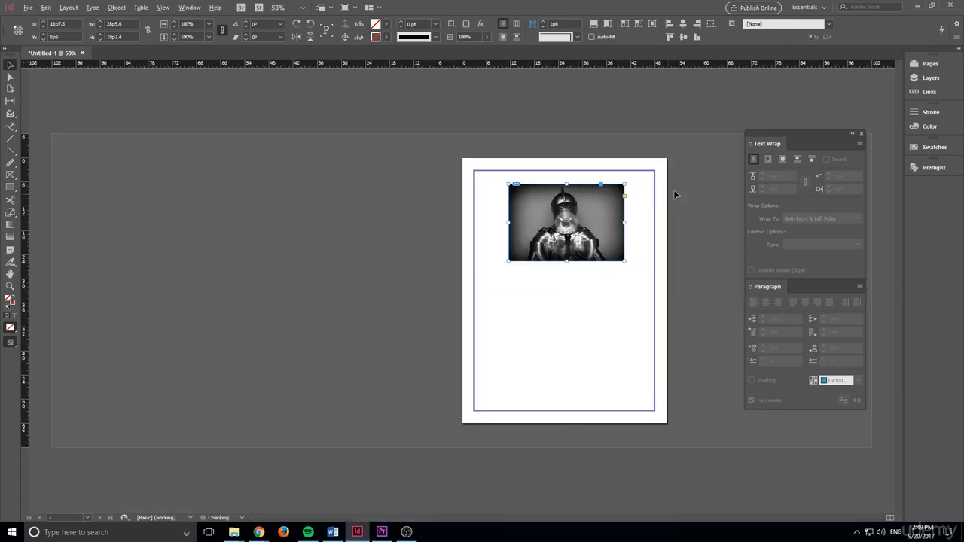
key(ctrl+equal)
drag(614, 223, 611, 224)
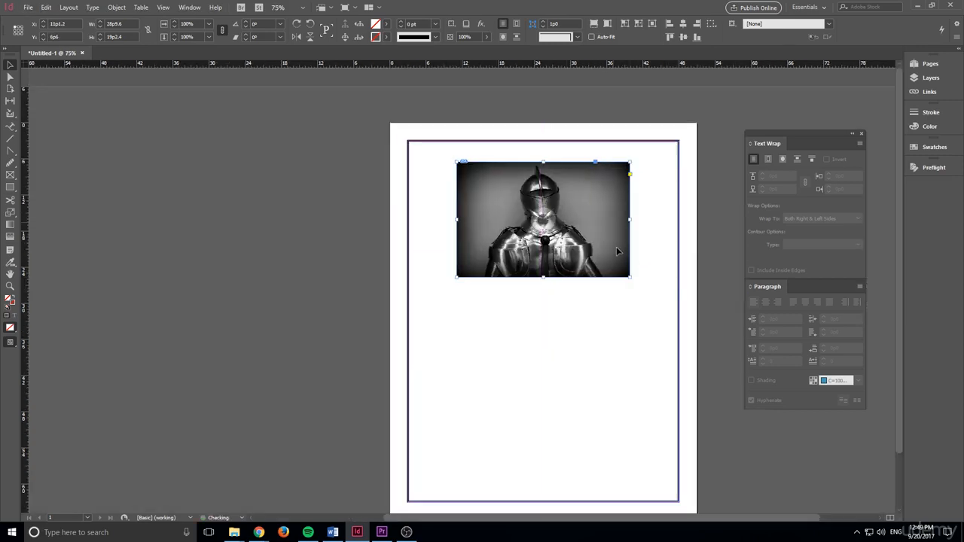
- Switch to preview mode and nudge the knight photo to X 11p0.2 and up near the border's top edge
click(620, 390)
key(w)
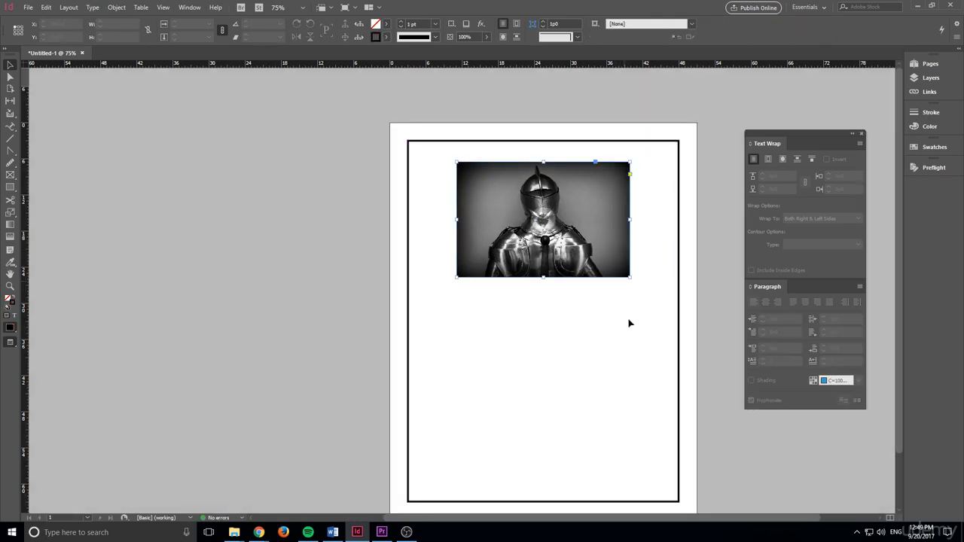
key(Left)
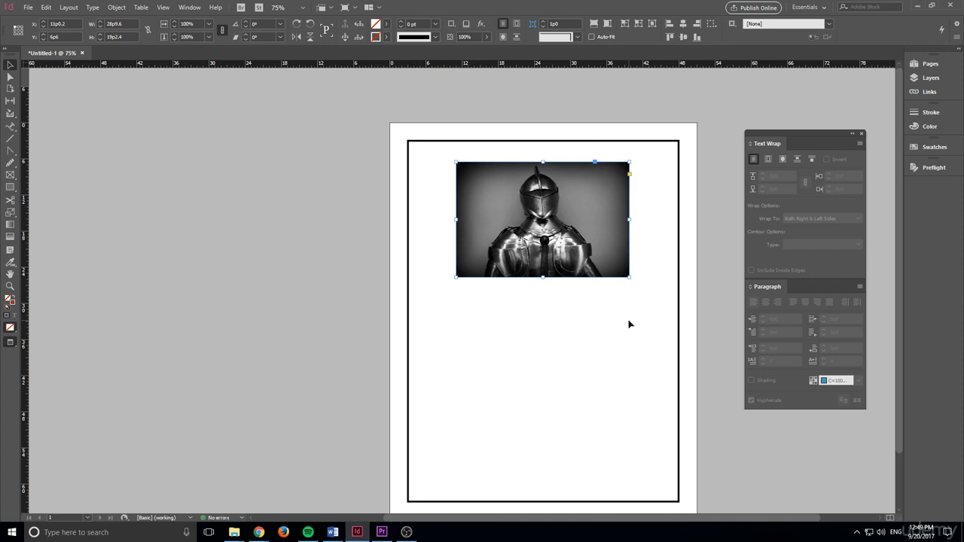
key(shift+Up)
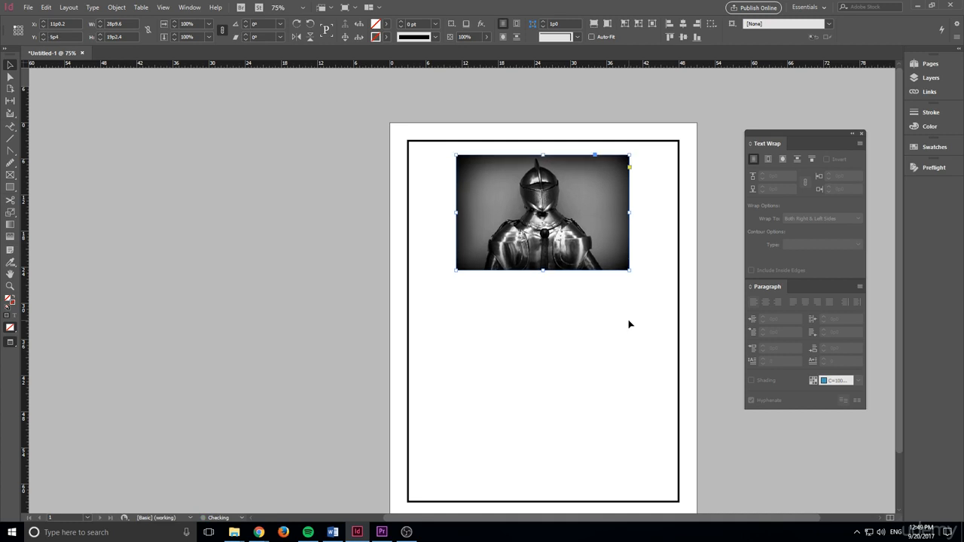
key(shift+Up)
key(shift+Down)
key(shift+Up)
click(568, 321)
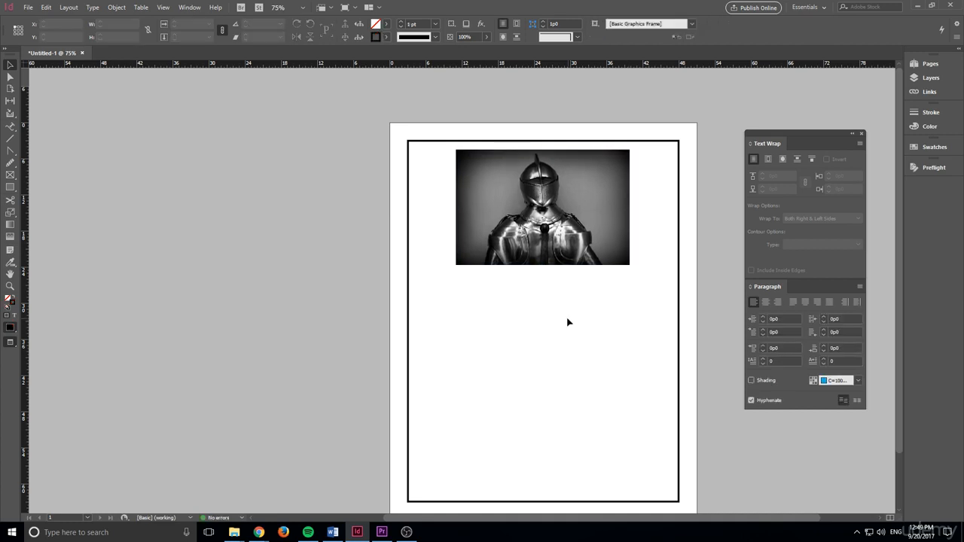
- Add a text frame spanning the width inside the border just below the photo, containing "Authentic Medieval Armor"
click(10, 151)
drag(10, 126, 57, 128)
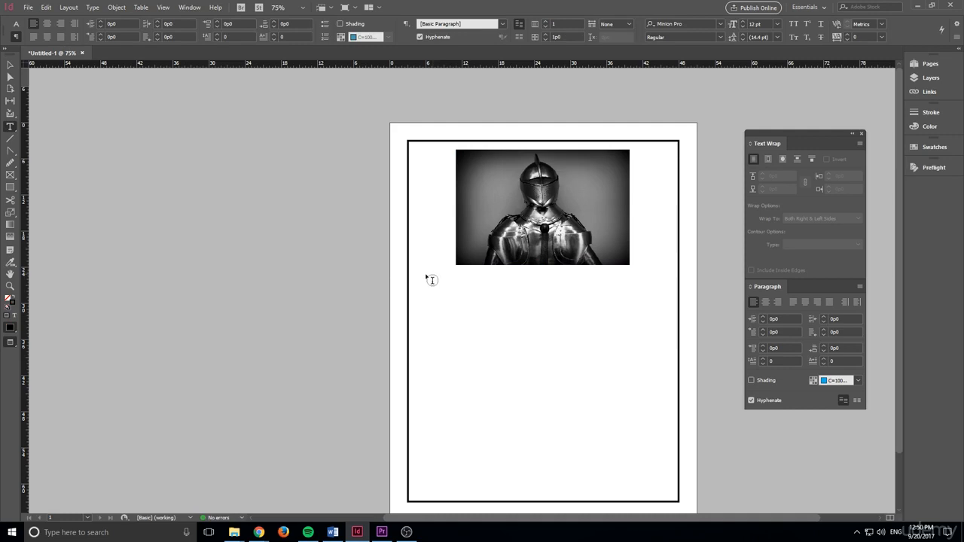
drag(418, 278, 669, 307)
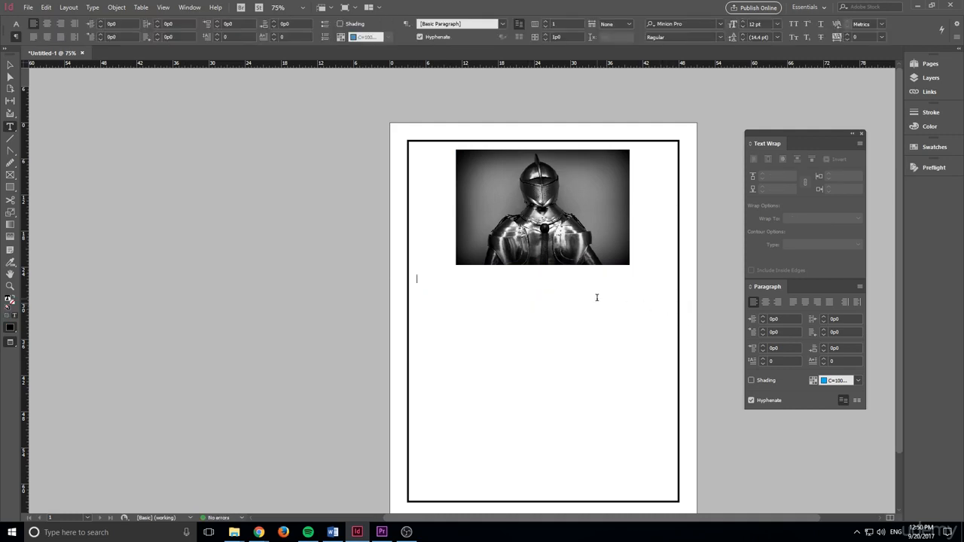
text(Authentic Medieval Armor)
key(ctrl+a)
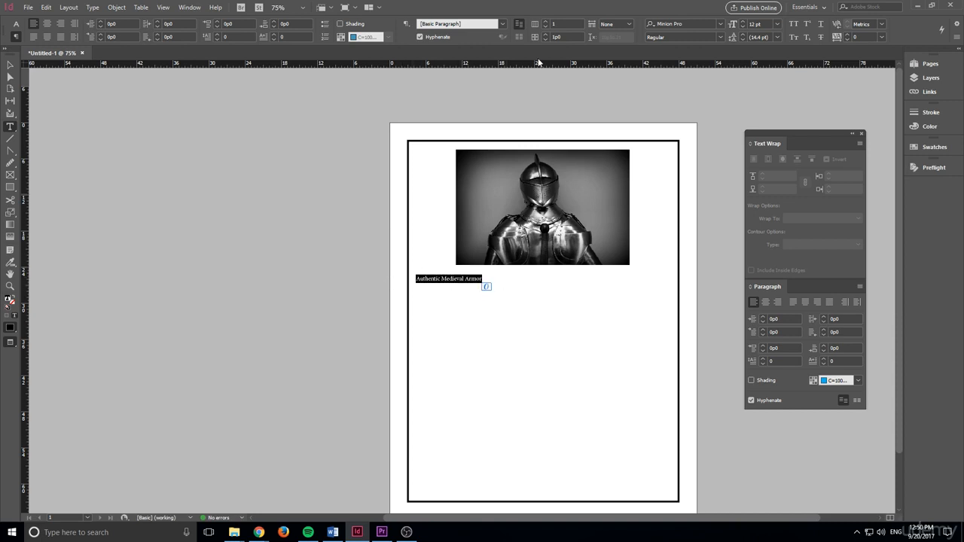
click(721, 25)
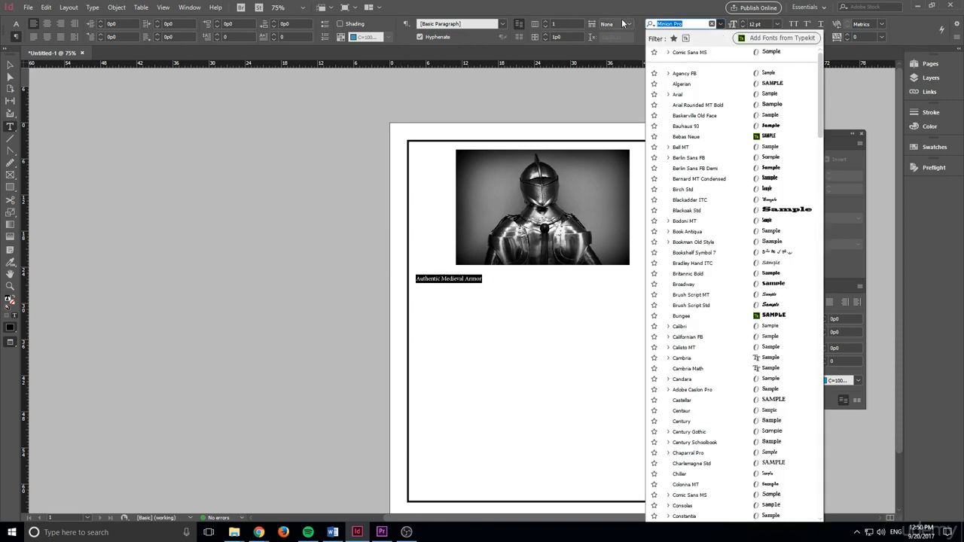
click(447, 280)
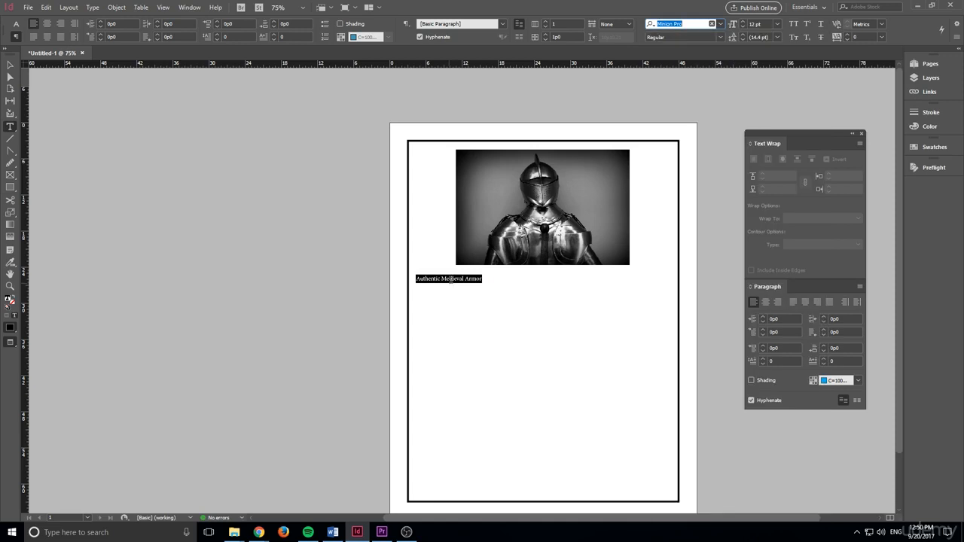
click(452, 278)
- Set the font size of the whole "Authentic Medieval Armor" line to 30 pt
triple_click(482, 277)
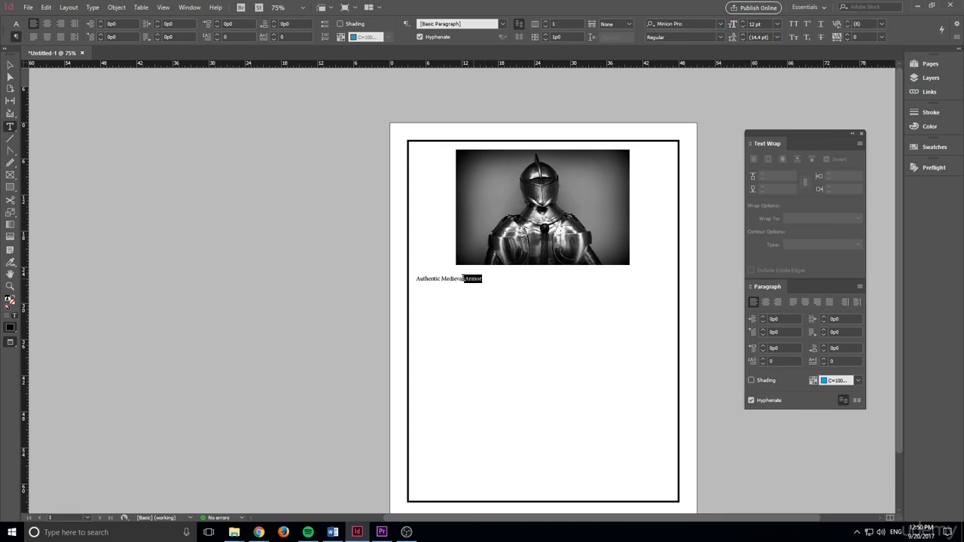
double_click(743, 22)
double_click(743, 22)
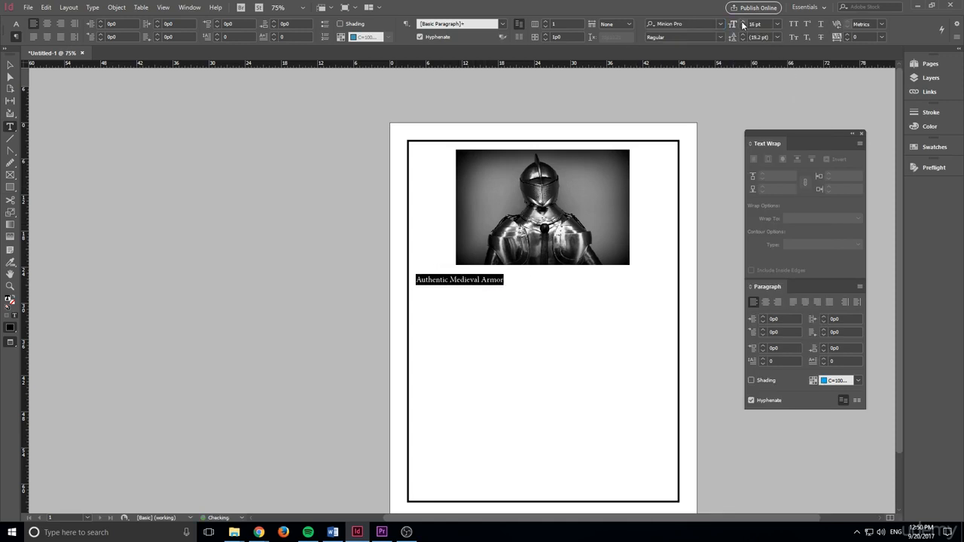
triple_click(743, 22)
triple_click(743, 22)
triple_click(742, 22)
triple_click(742, 22)
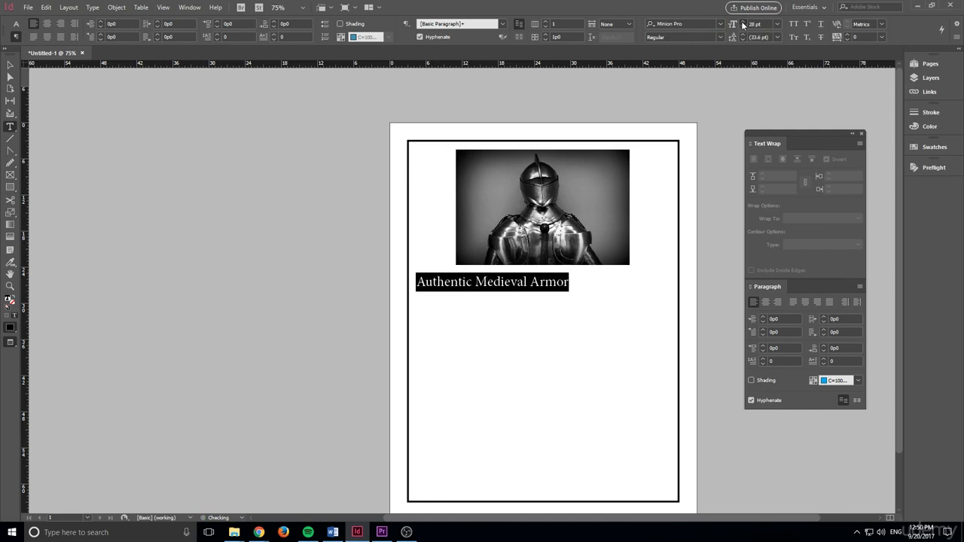
double_click(742, 22)
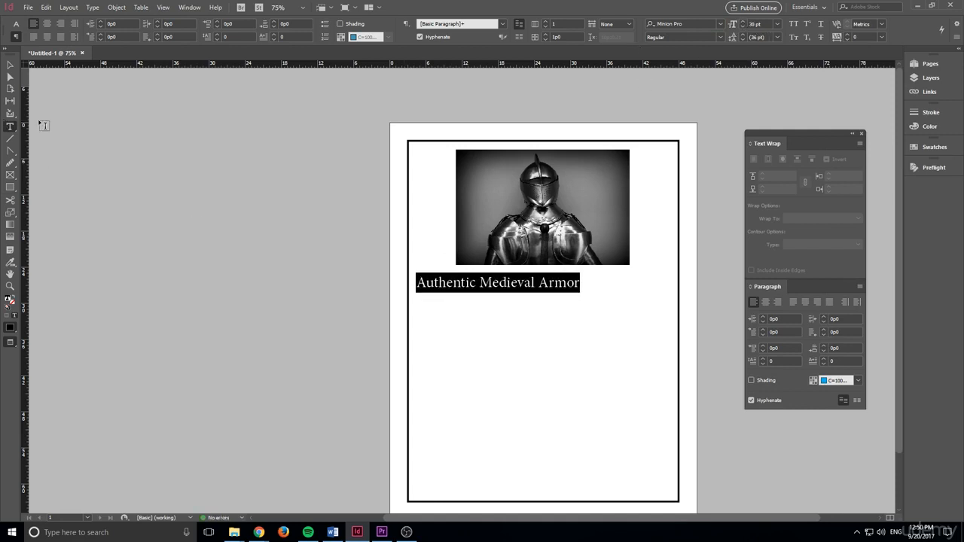
- Set the font of the whole "Authentic Medieval Armor" headline to Old English Text MT
click(575, 282)
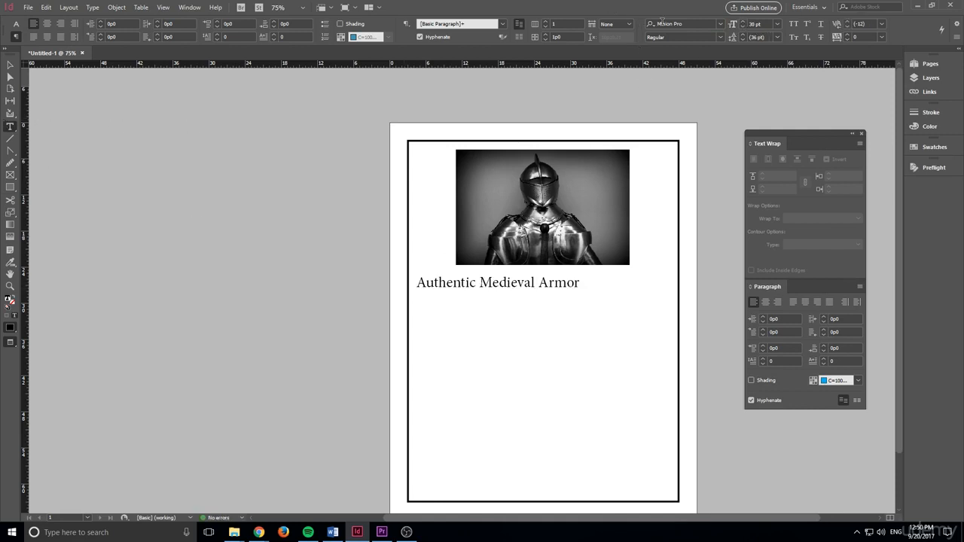
click(564, 284)
triple_click(564, 283)
scroll(688, 25, down, 1)
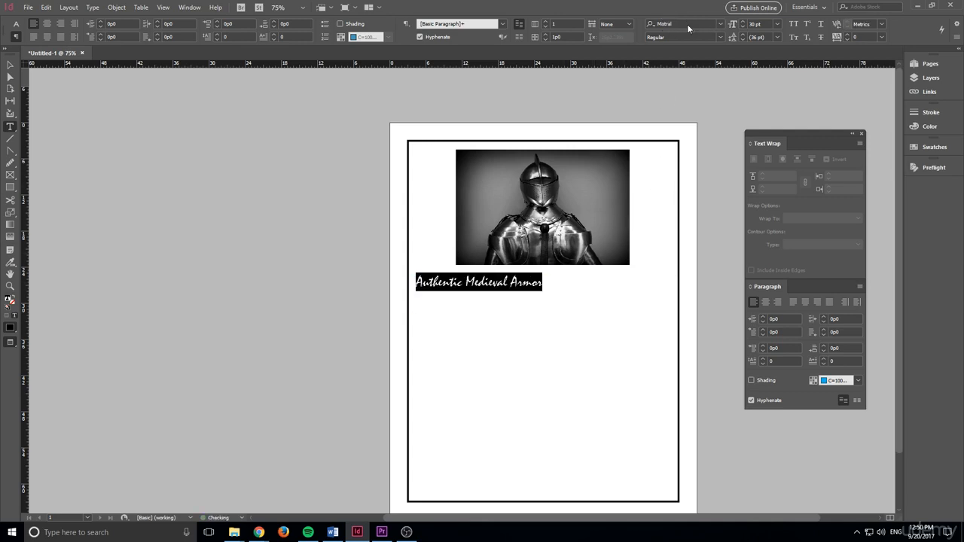
scroll(687, 24, down, 4)
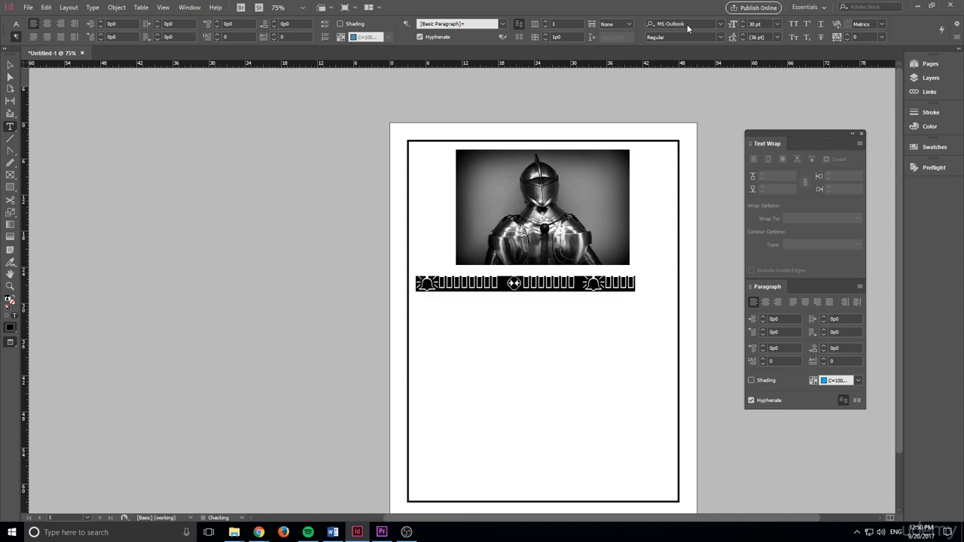
scroll(687, 24, down, 4)
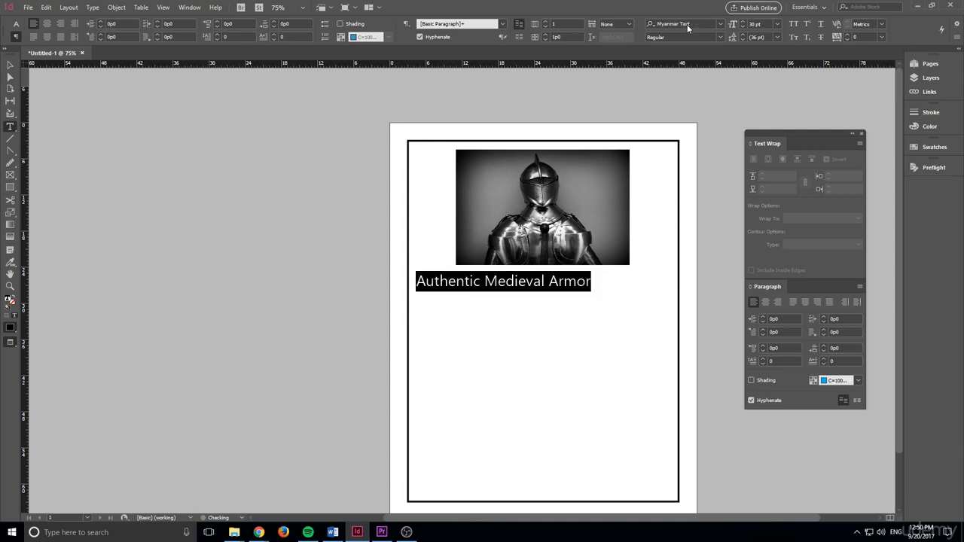
scroll(687, 24, down, 3)
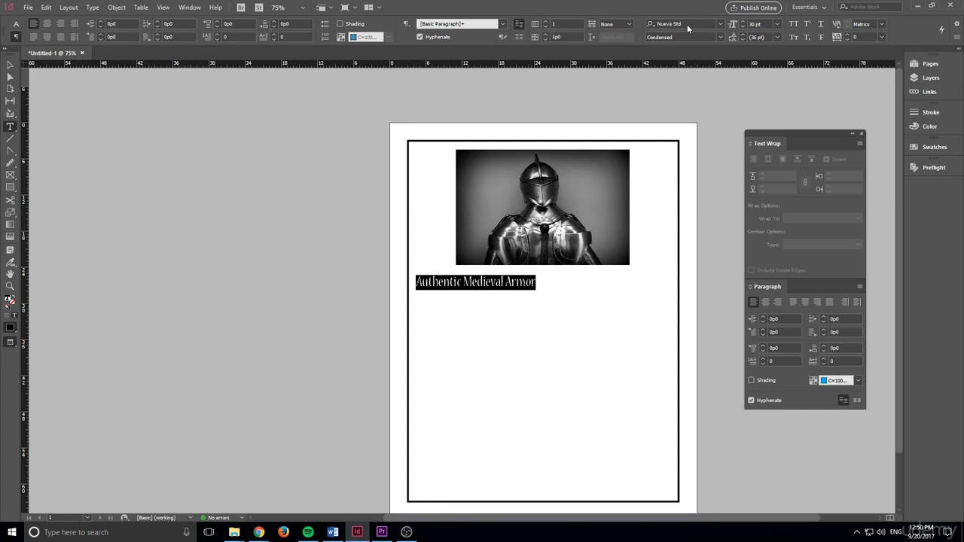
scroll(687, 24, down, 3)
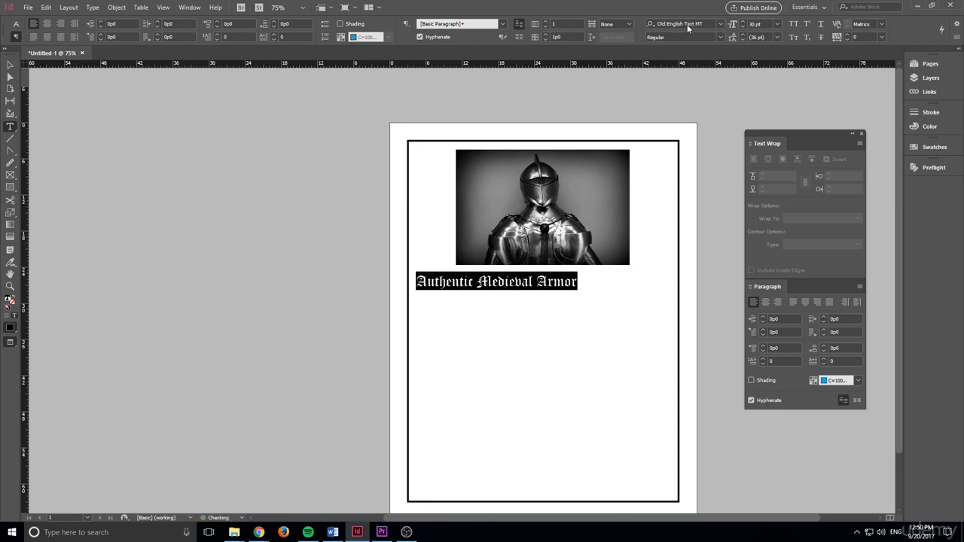
scroll(687, 24, up, 1)
click(560, 281)
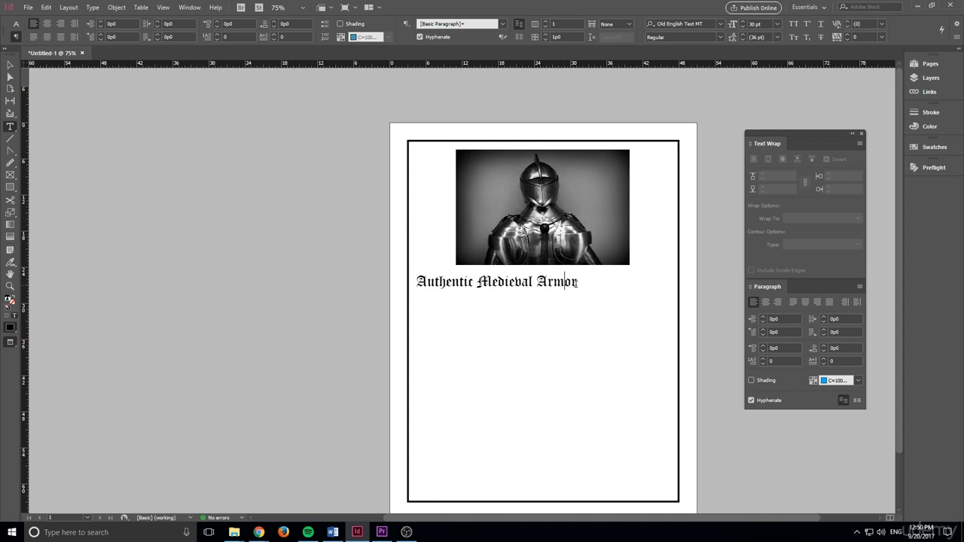
- Increase the font size of the whole "Authentic Medieval Armor" headline to 39 pt
drag(580, 283, 391, 287)
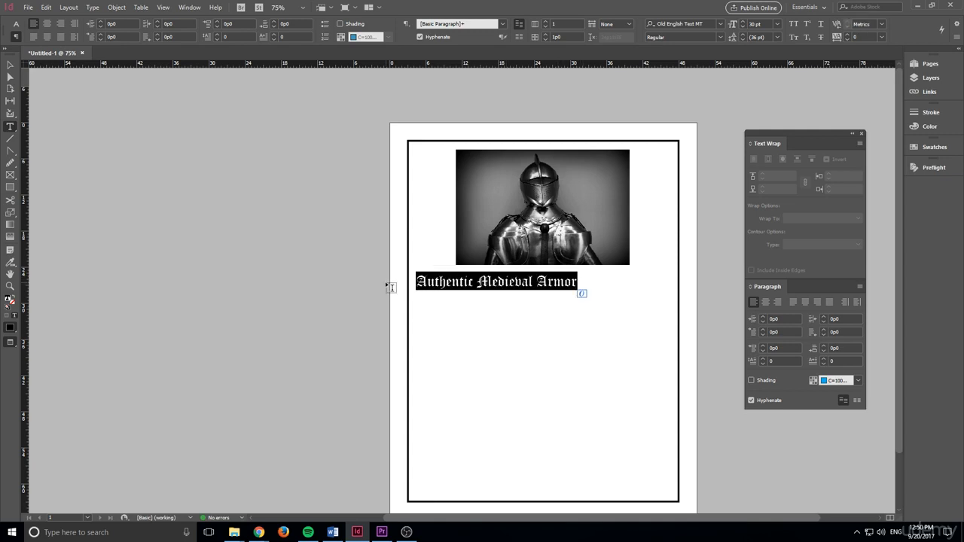
click(743, 22)
click(743, 22)
click(744, 21)
click(744, 22)
click(743, 22)
click(743, 21)
click(744, 21)
click(743, 22)
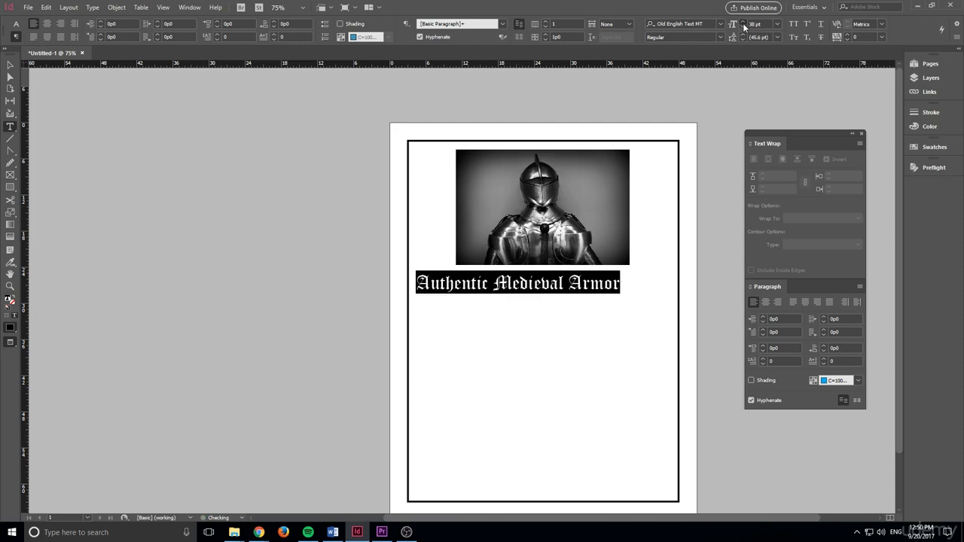
click(744, 21)
- Shrink the headline frame around its text to about 34p9.6 by 2p7.2 and centre it below the photo at about X 8p1.2
click(12, 67)
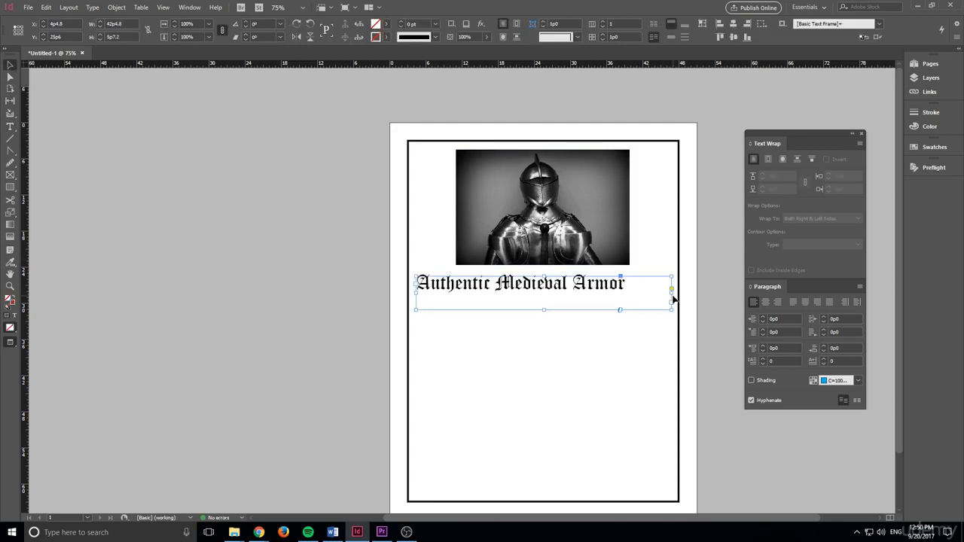
drag(673, 293, 626, 292)
mouse_move(521, 309)
mouse_down()
mouse_move(519, 292)
mouse_move(497, 286)
mouse_move(531, 288)
mouse_move(516, 292)
mouse_up()
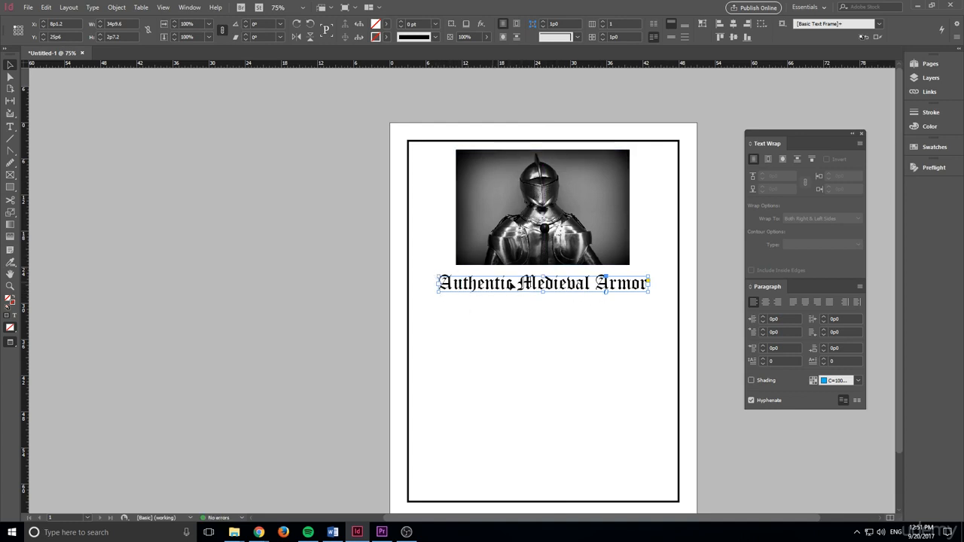
click(607, 314)
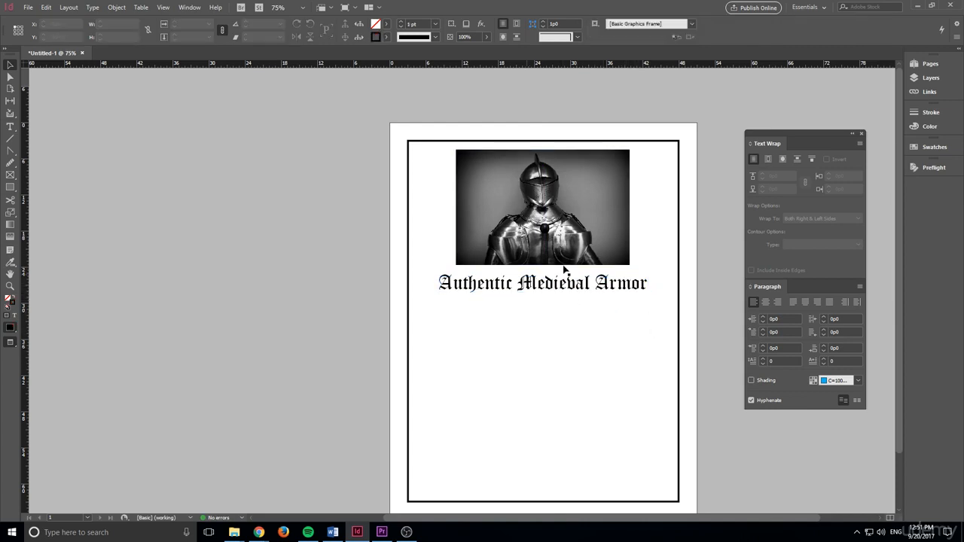
- Add a thin stroke around the knight photo
click(617, 222)
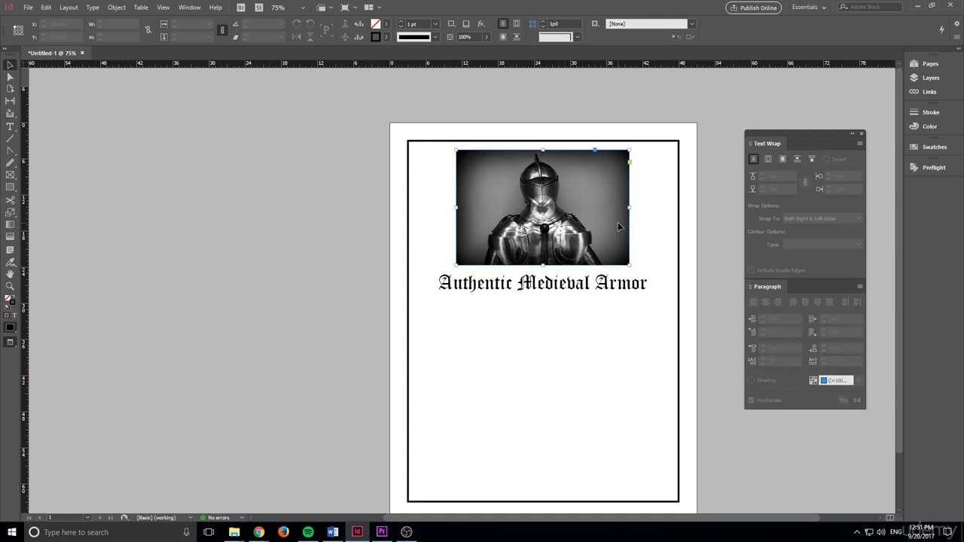
click(402, 21)
click(336, 373)
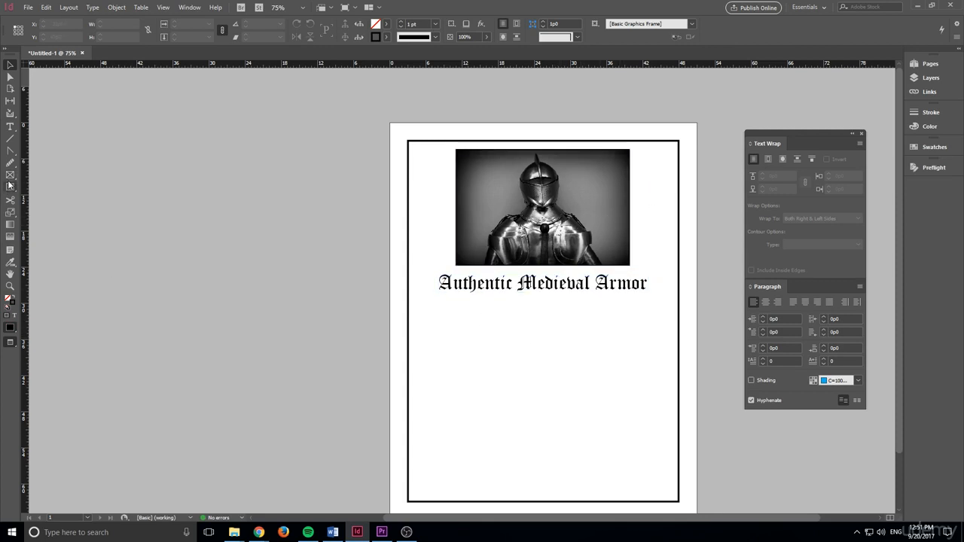
- Add a text frame containing "Price:" under the headline's left end and resize it to about 8p6 by 4p3.6
click(10, 127)
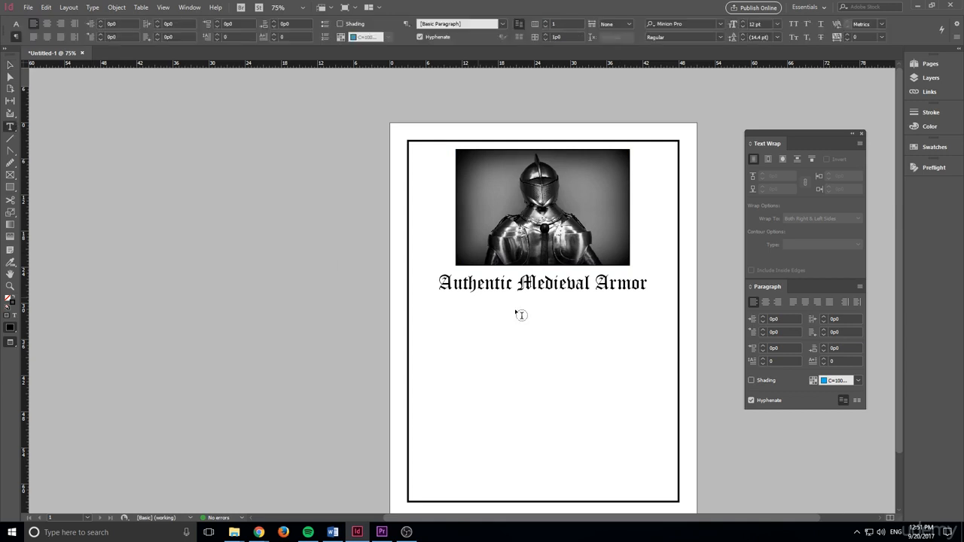
drag(440, 296, 505, 317)
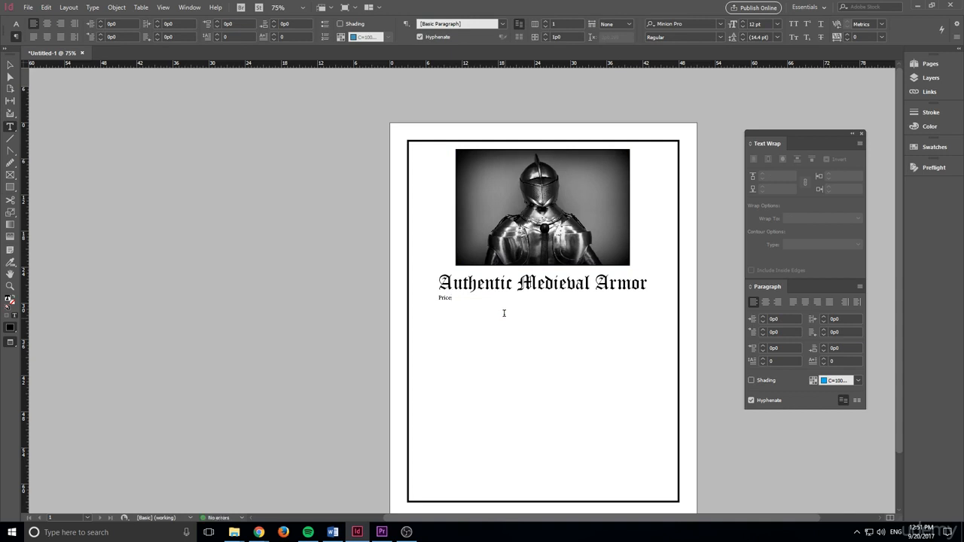
click(10, 65)
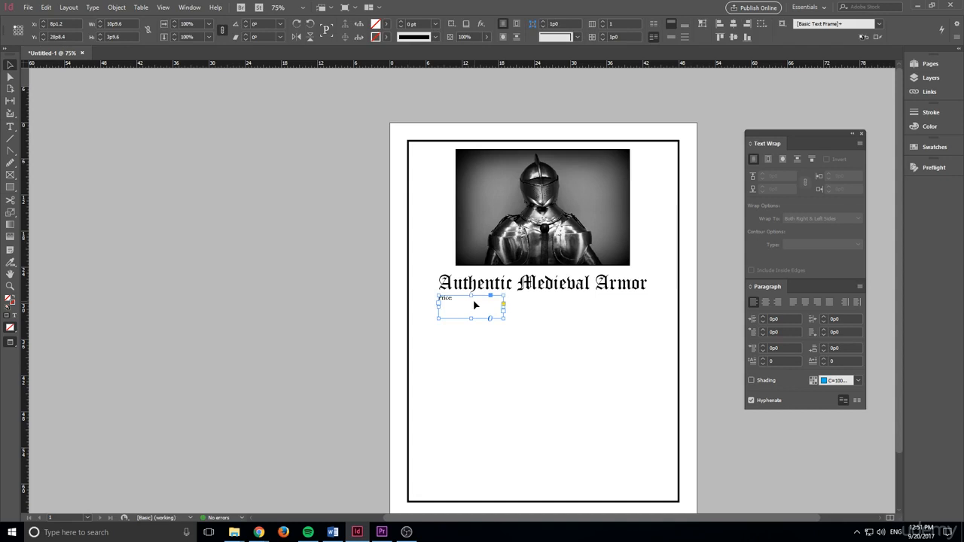
mouse_move(501, 315)
mouse_down()
mouse_move(455, 301)
mouse_move(490, 321)
mouse_up()
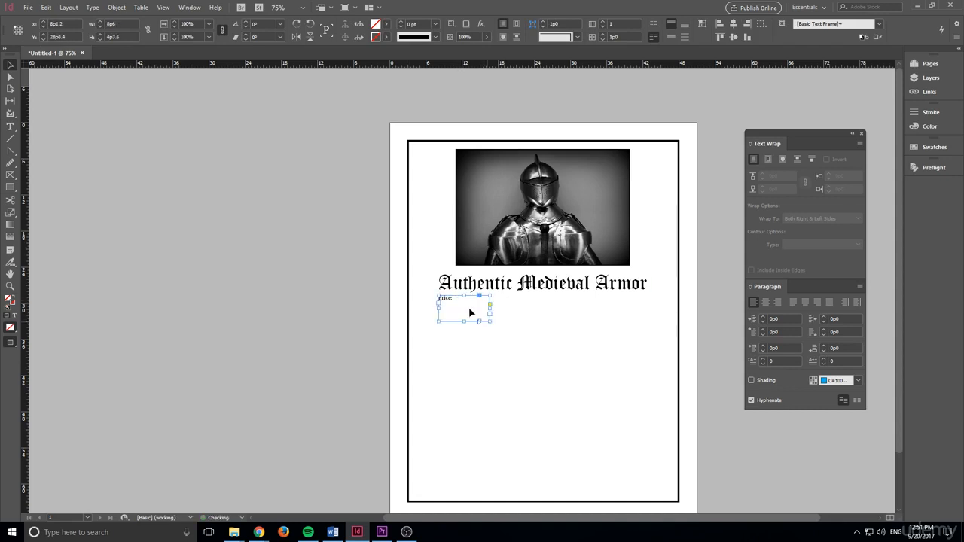
- Set the font size of the "Price:" text to 23 pt
click(11, 128)
drag(455, 297, 414, 303)
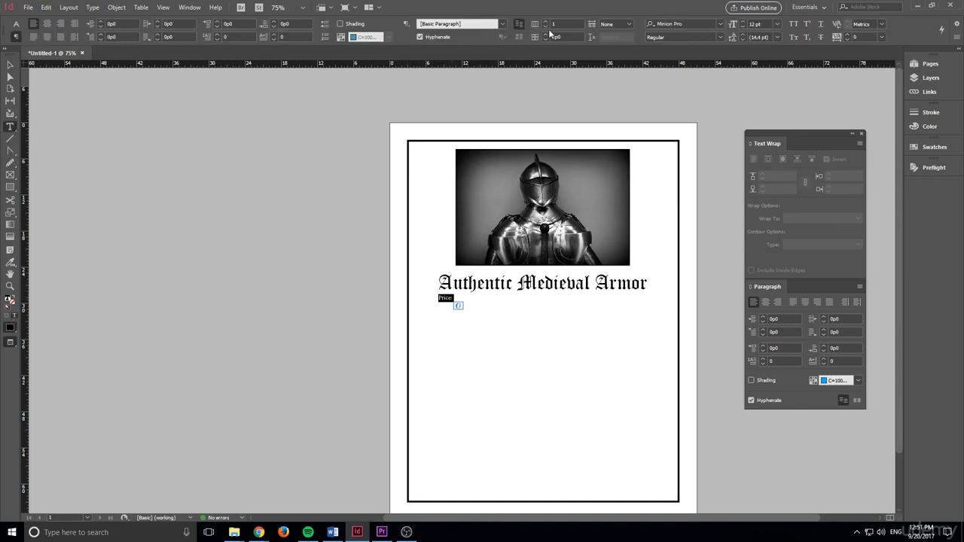
click(743, 22)
click(743, 22)
click(743, 22)
click(743, 22)
click(743, 22)
click(743, 22)
click(743, 22)
click(743, 22)
click(743, 22)
click(744, 21)
click(744, 22)
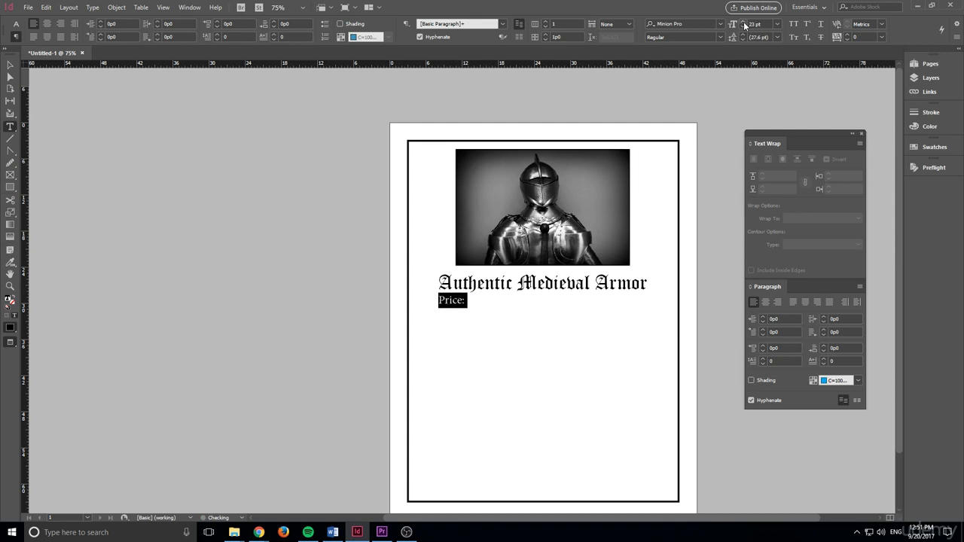
- Set the font of the "Price:" text to Old English Text MT to match the headline
click(702, 23)
text(Papyrus)
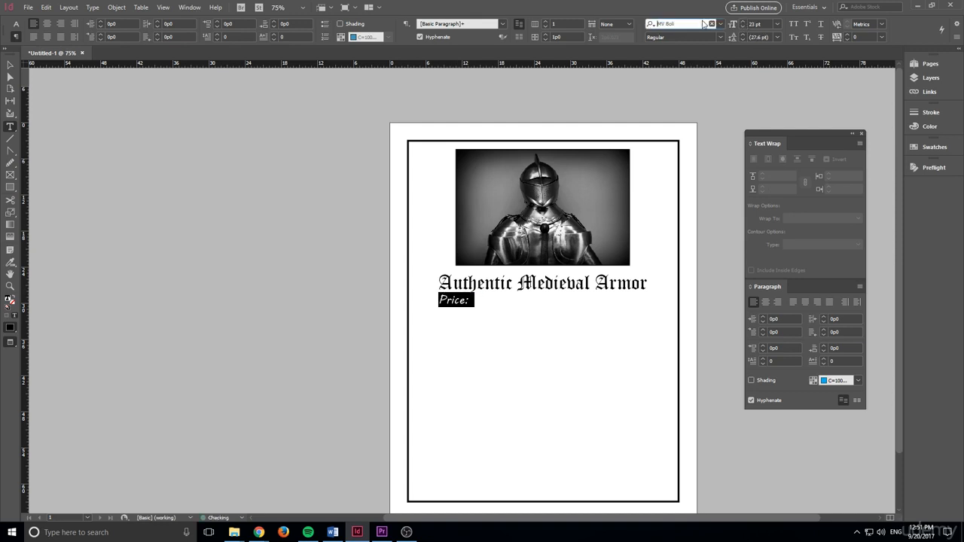
key(Up)
key(Up)
key(Up)
key(Up)
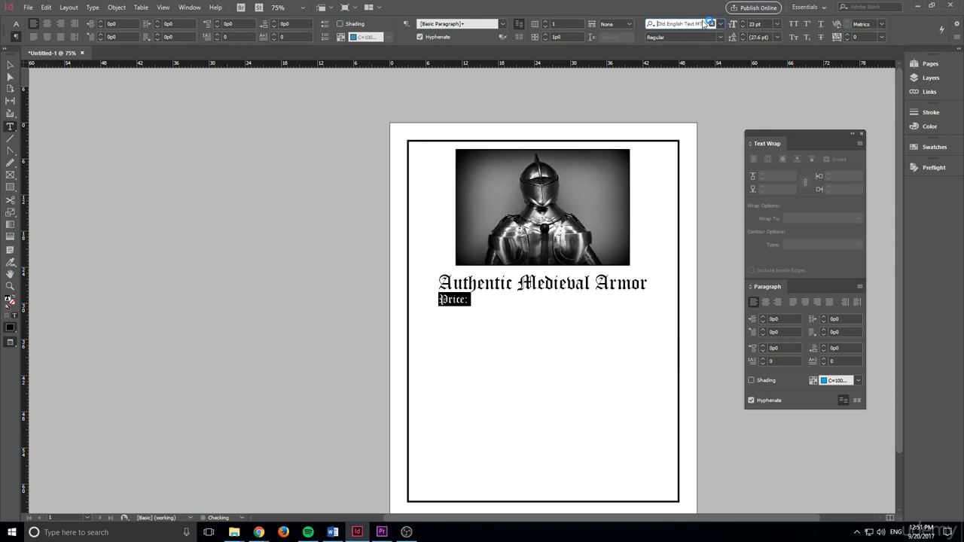
- Shrink the "Price:" frame to about 5p1.2 by 2p0 and move it slightly down to about Y 30p2.4
click(10, 65)
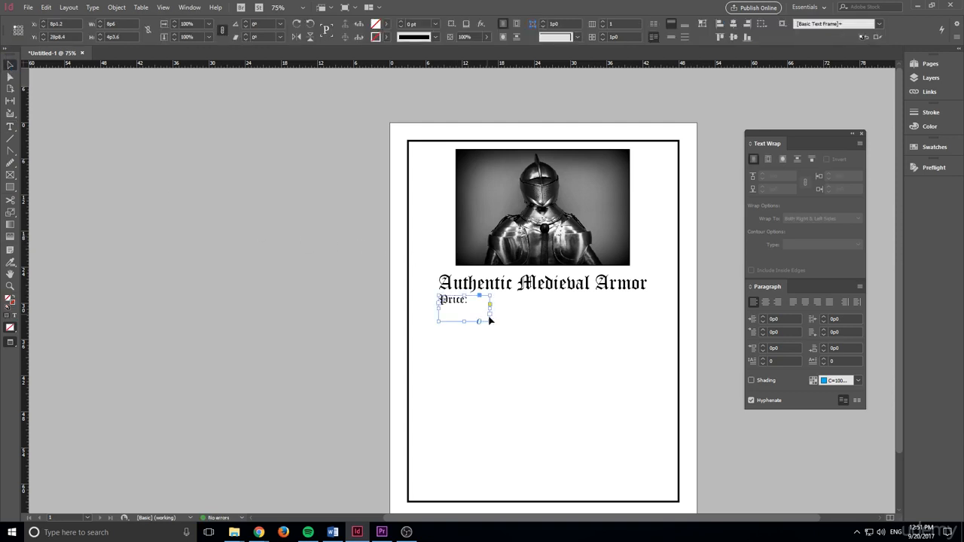
drag(491, 322, 461, 317)
click(519, 314)
click(461, 309)
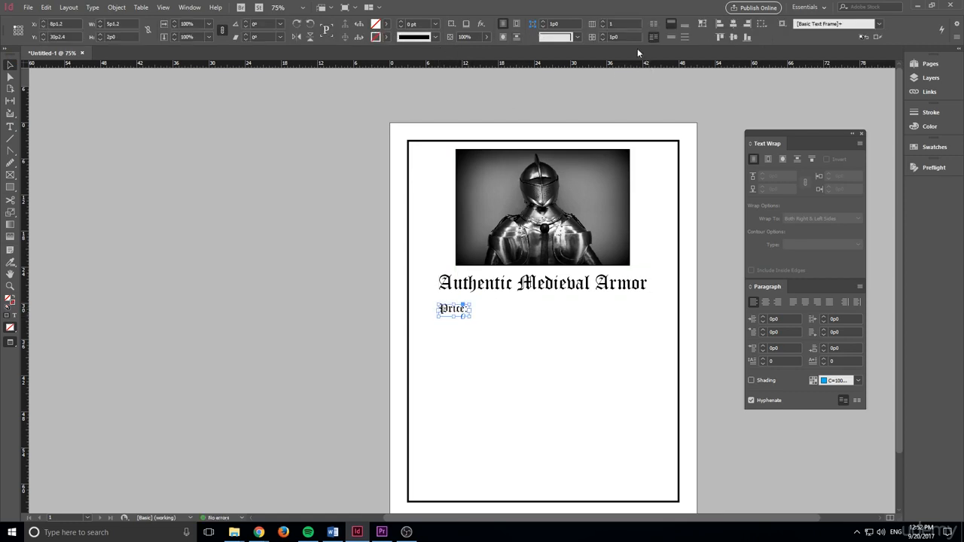
- Turn the "Price:" text grey by setting its black fill to a 54% tint
double_click(450, 308)
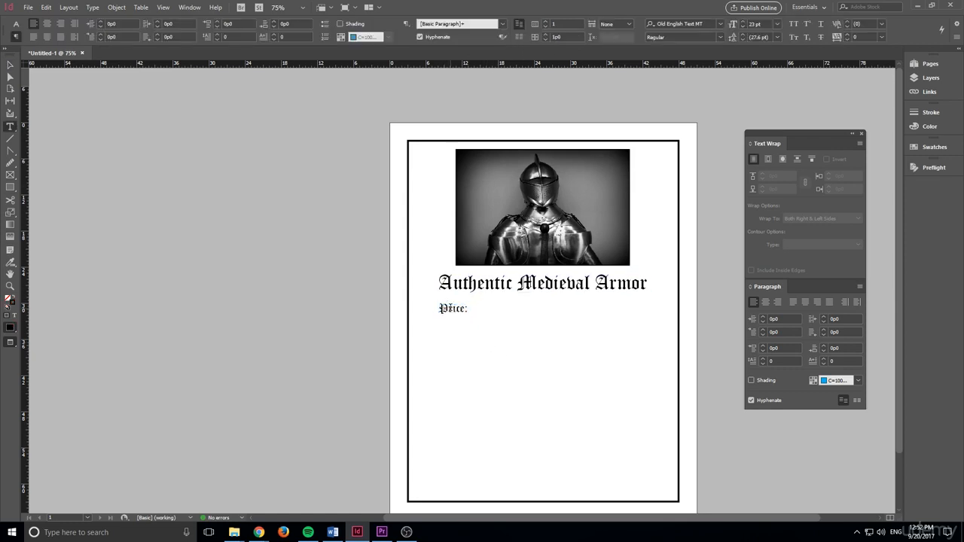
drag(468, 308, 409, 314)
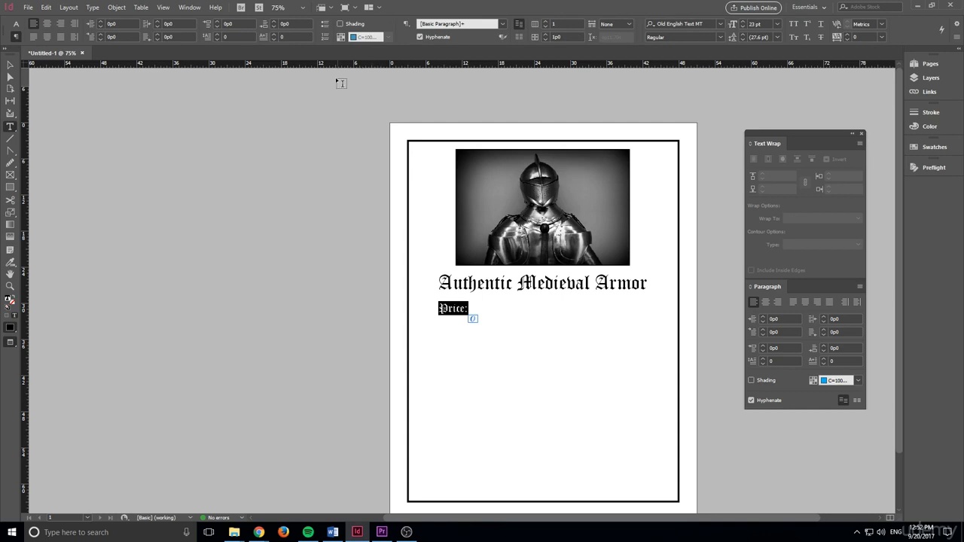
click(10, 329)
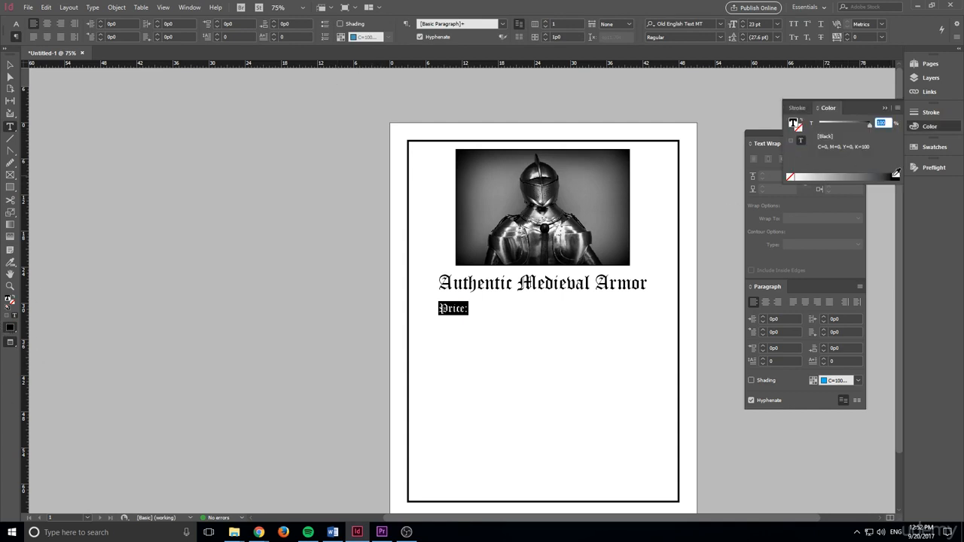
drag(871, 128, 851, 128)
click(10, 65)
click(486, 328)
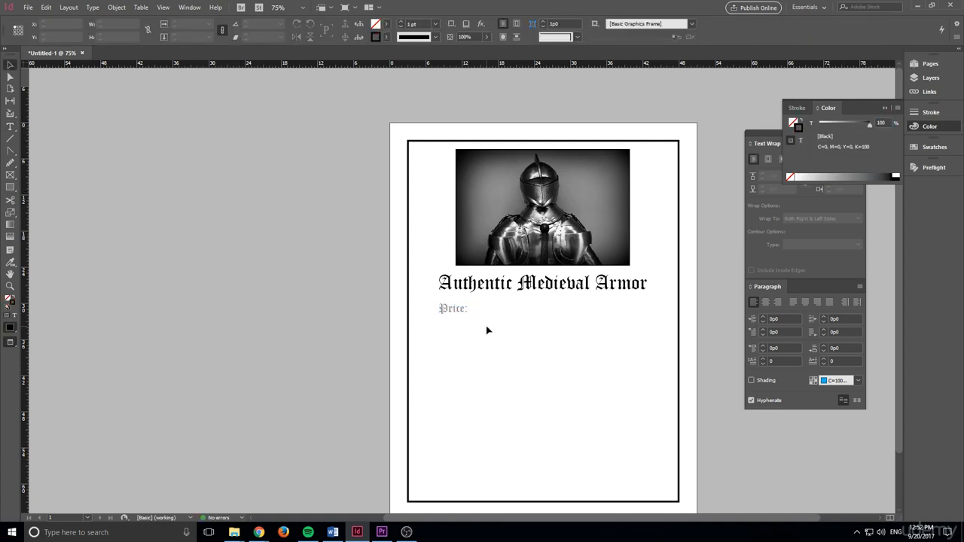
- Duplicate the "Price:" frame and place the copy on the same line under the headline's right end
click(467, 311)
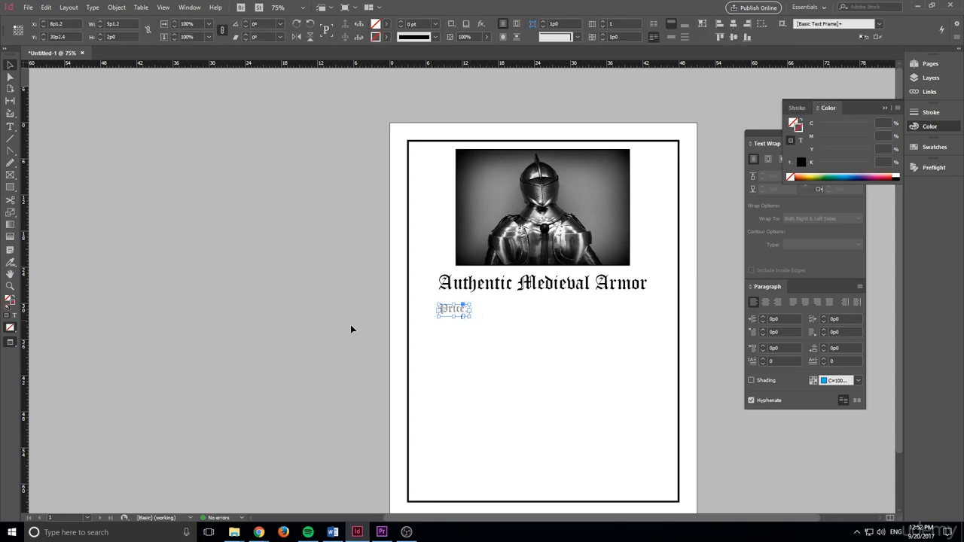
key(ctrl+v)
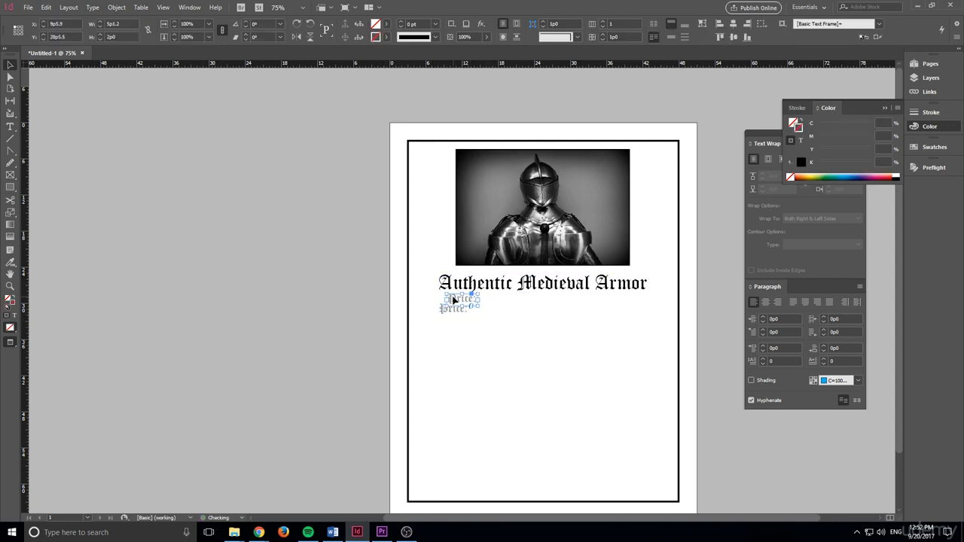
drag(454, 299, 591, 319)
- Replace the text of the copied price frame with "2 Cows" and extend the frame leftward to a width of about 8p7.2
double_click(626, 308)
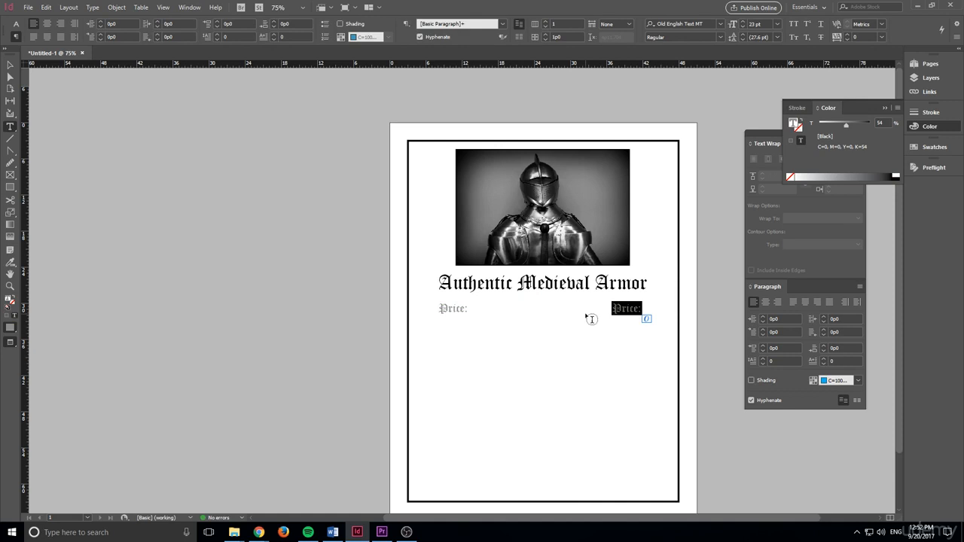
text(2 Cop)
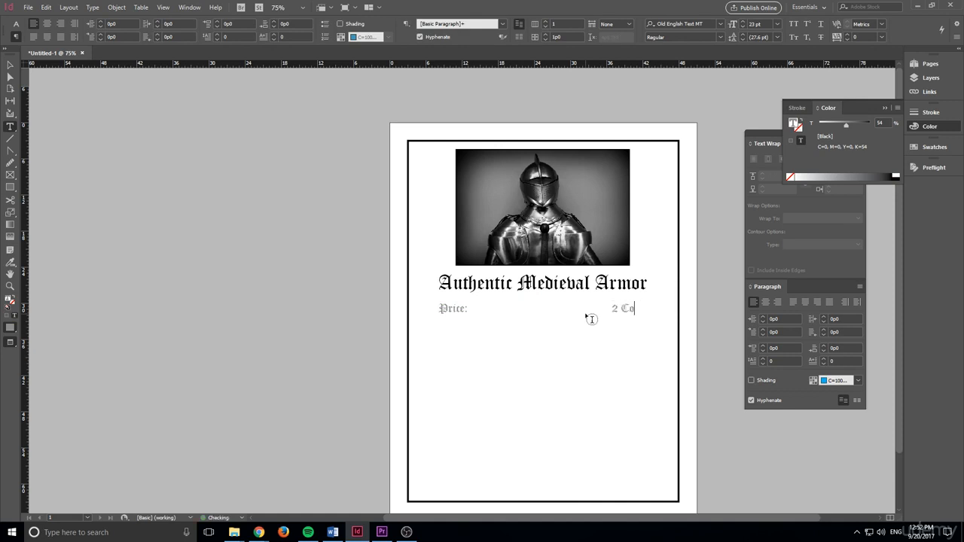
key(BackSpace)
key(BackSpace)
key(BackSpace)
key(BackSpace)
text(Co)
key(Escape)
drag(611, 316, 590, 318)
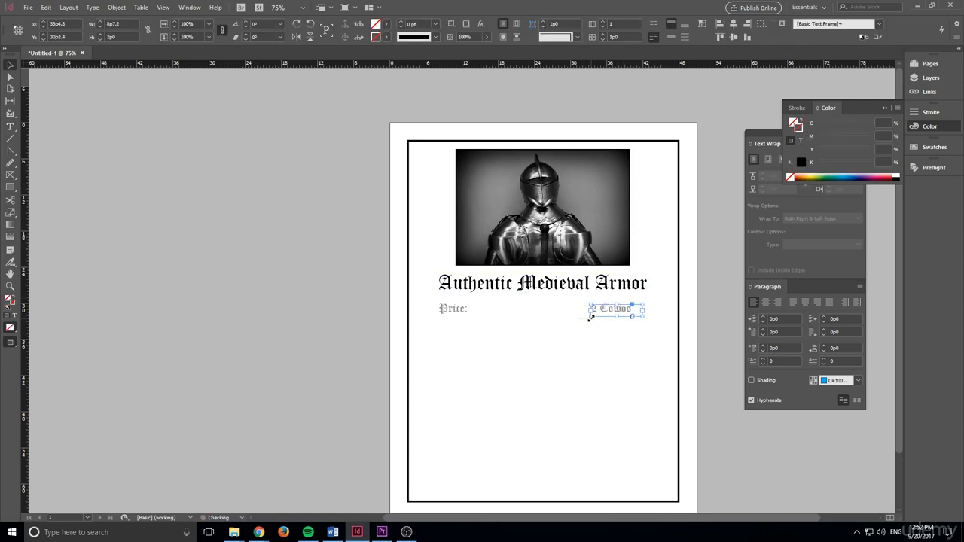
double_click(624, 308)
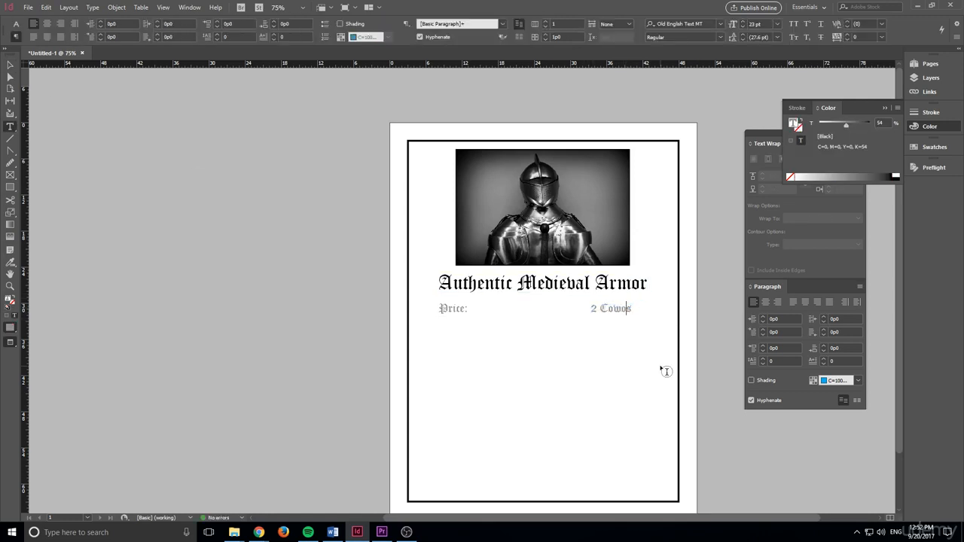
key(Escape)
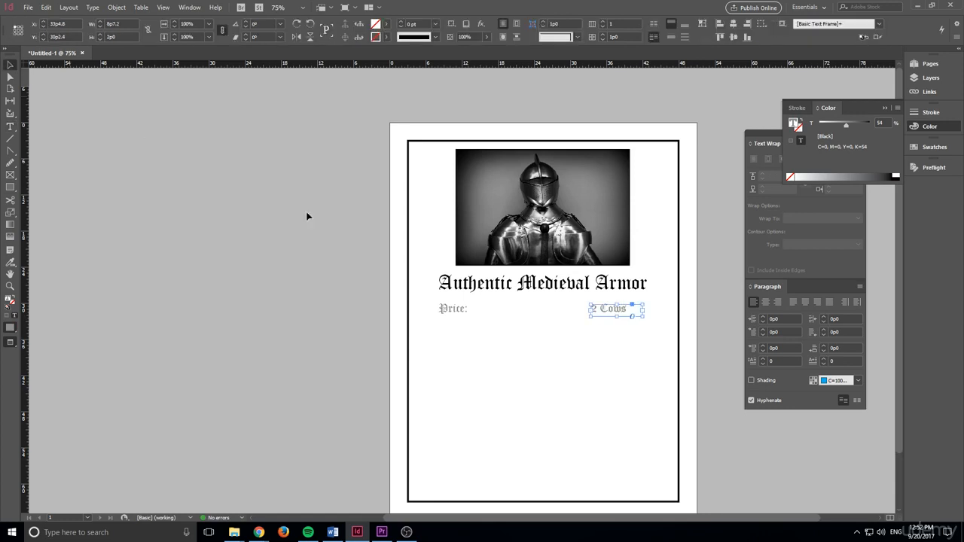
- Move the "Price:" frame horizontally toward the headline's centre, to X 15p7.2
click(308, 215)
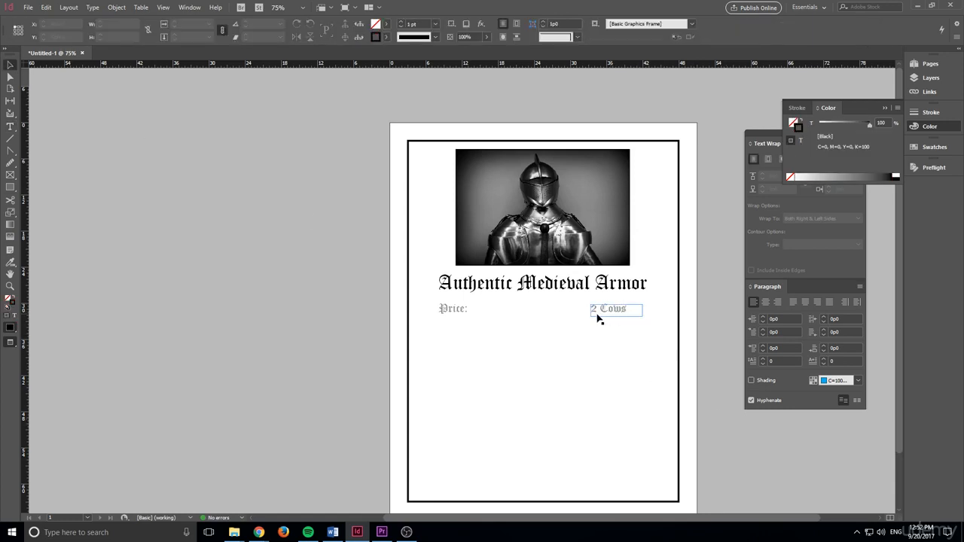
click(464, 311)
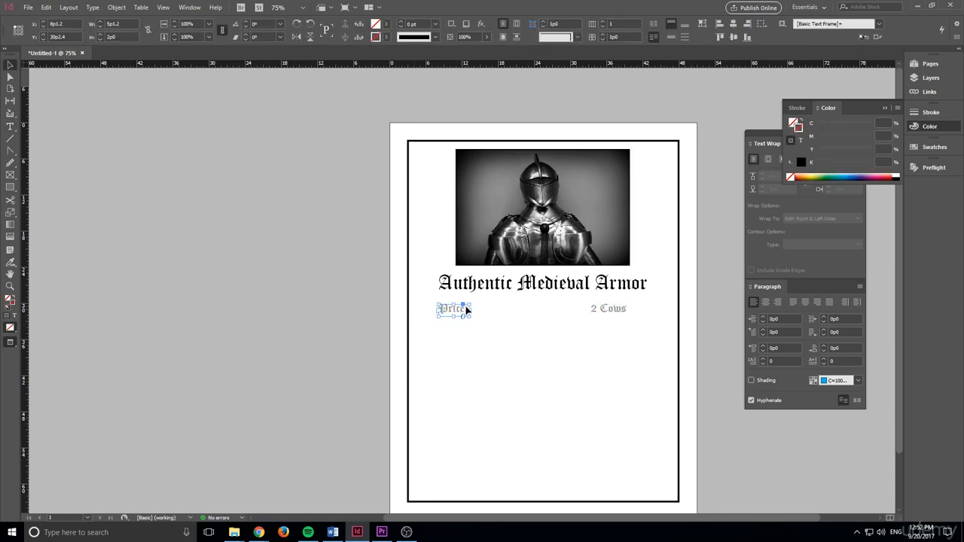
key(shift+Right)
key(shift+Right)
key(shift+Right)
key(shift+Right)
key(shift+Right)
key(shift+Right)
key(shift+Right)
key(shift+Right)
key(shift+Right)
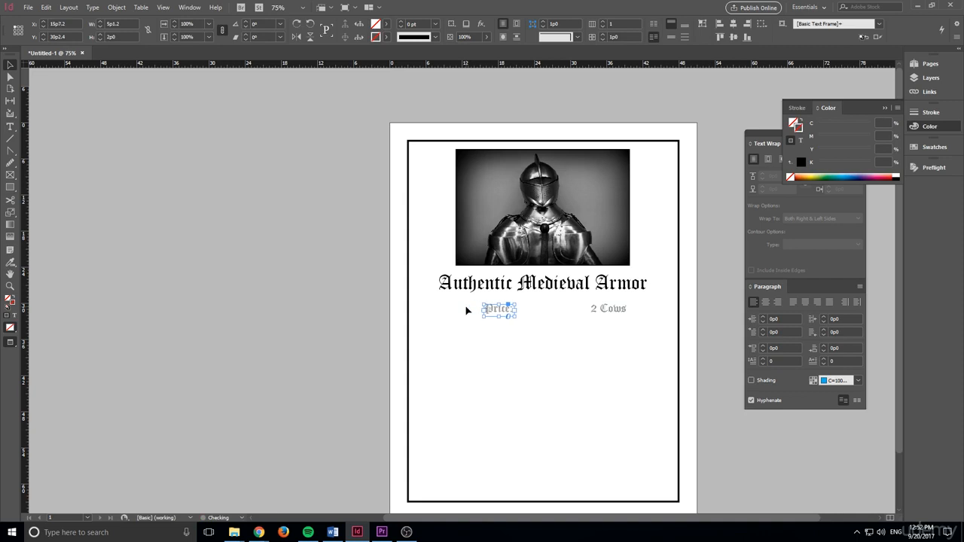
- Move the "2 Cows" frame leftward along the price line to X 27p6.8
click(631, 308)
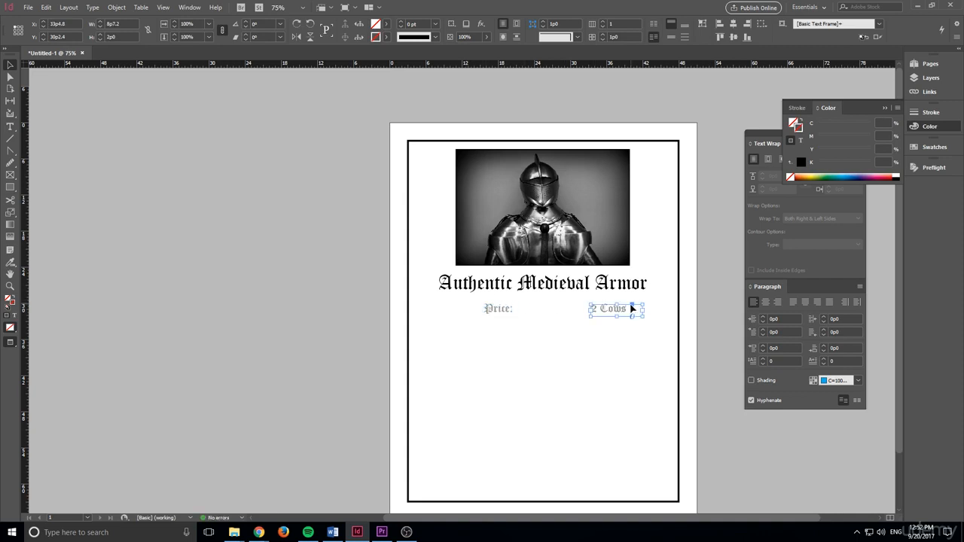
key(shift+Left)
key(shift+Left)
key(shift+Left)
key(shift+Left)
key(shift+Left)
key(shift+Left)
key(shift+Left)
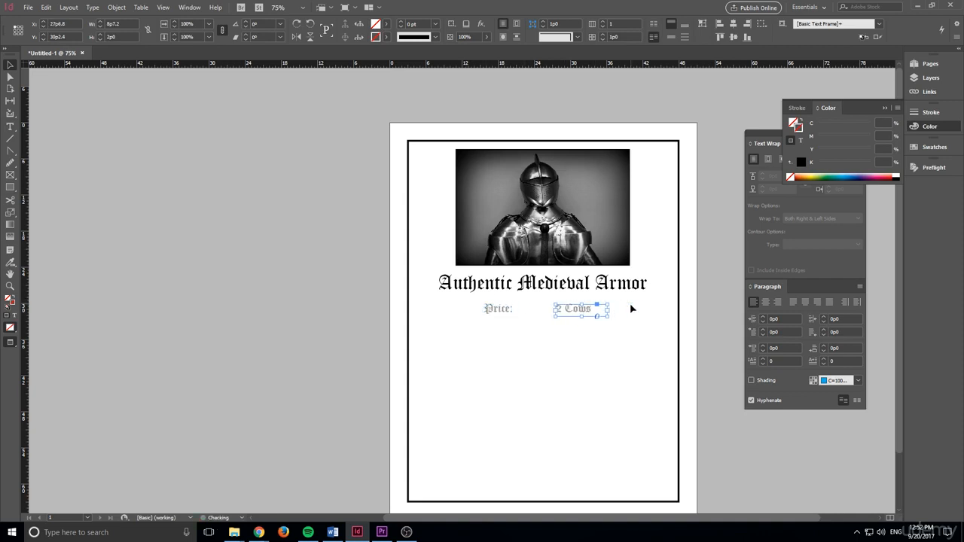
key(shift+Left)
key(shift+Left)
key(shift+Left)
key(shift+Right)
key(shift+Right)
- Nudge "Price:" a little further right and "2 Cows" slightly left so the two sit centred under the headline
click(501, 311)
key(shift+Right)
key(shift+Right)
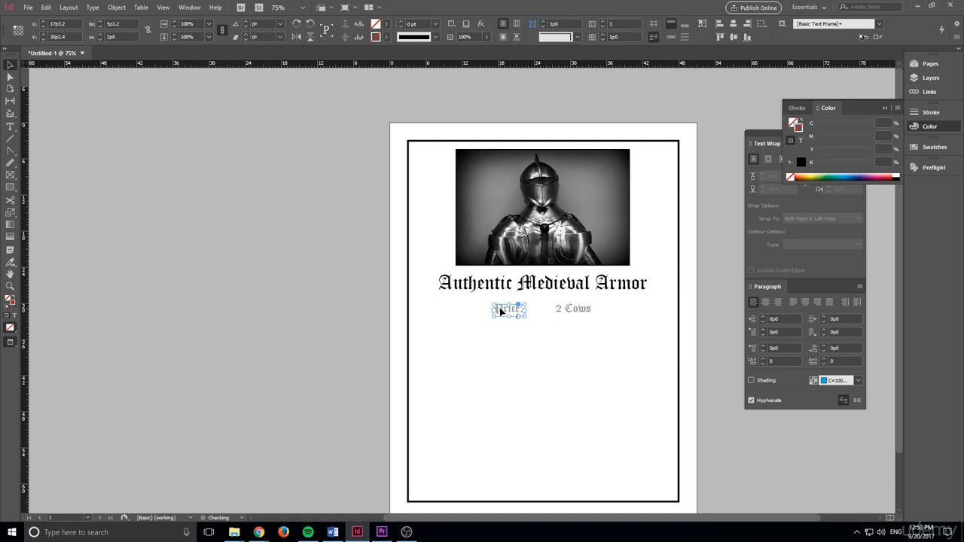
click(579, 368)
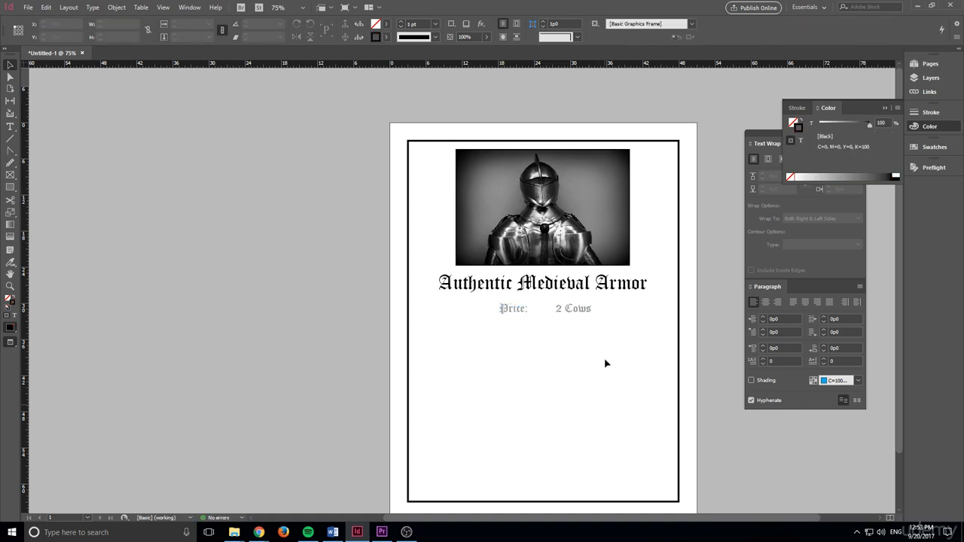
click(584, 305)
key(shift+Left)
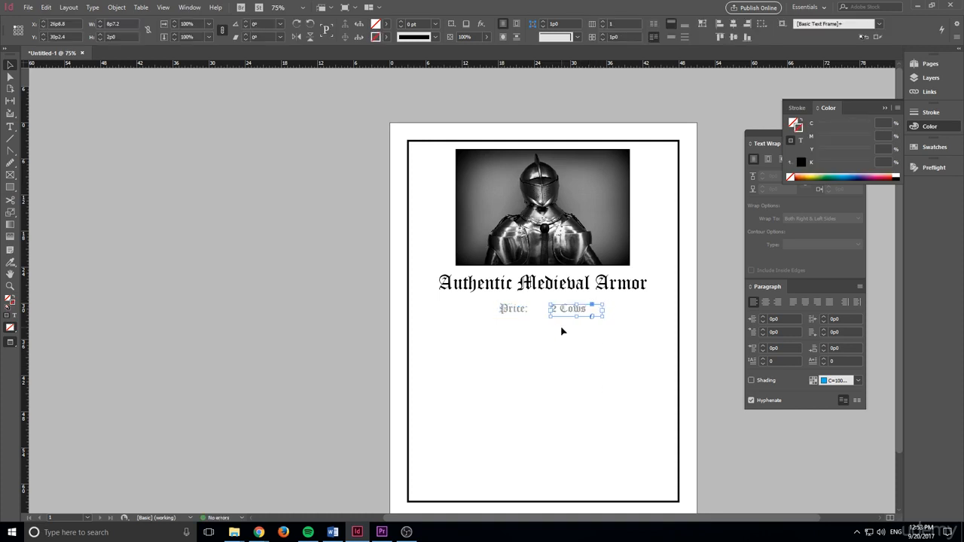
click(788, 448)
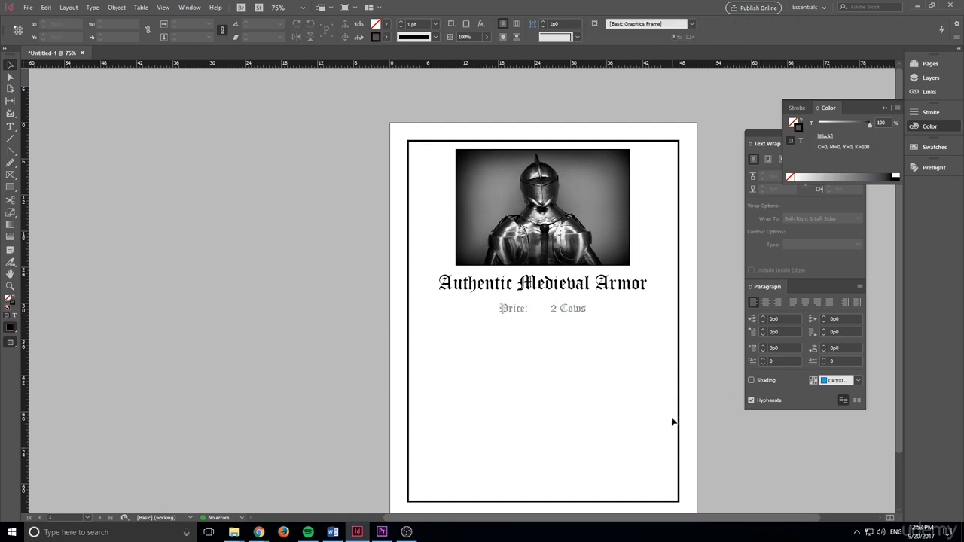
- Bring the helmet photo pexels-photo-289831.jpeg from the File Explorer window into the document and place it at full size
double_click(576, 316)
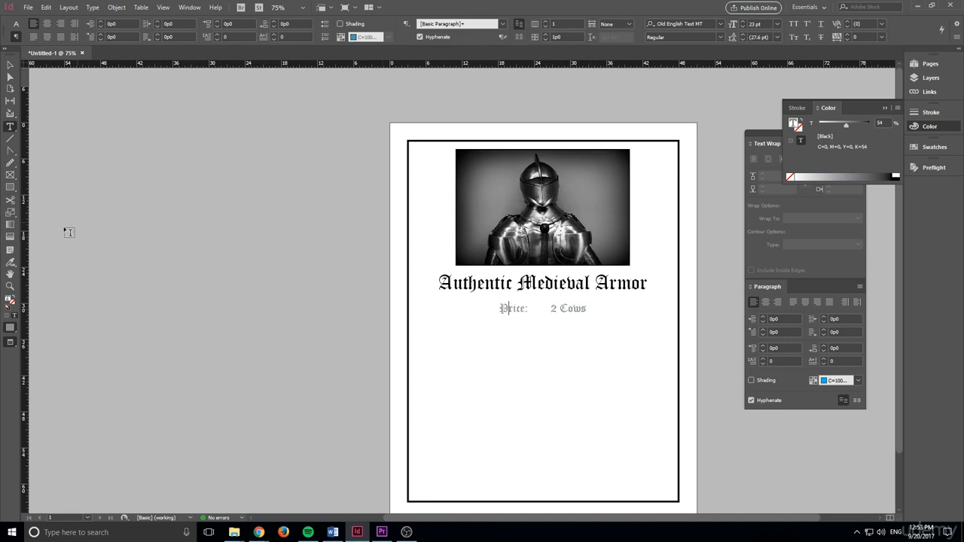
key(alt+Tab)
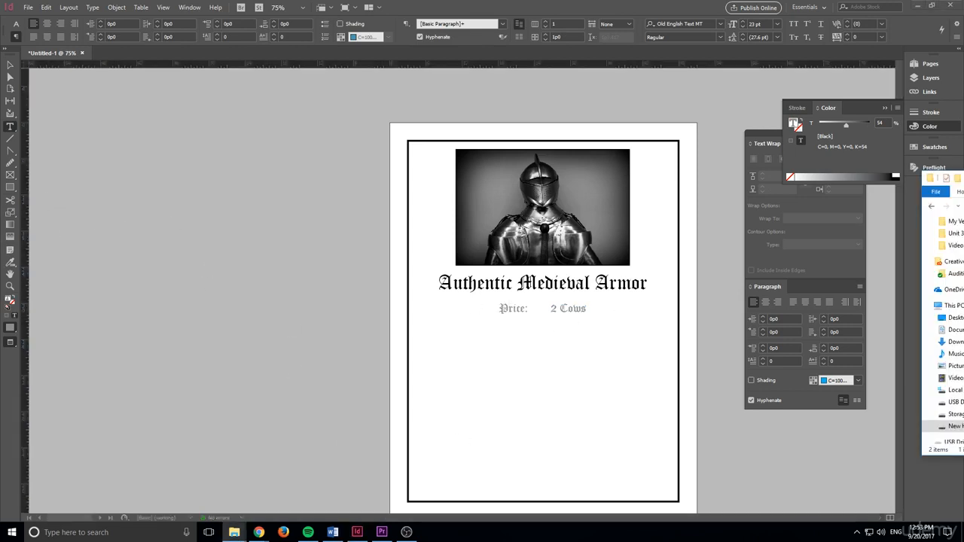
drag(963, 286, 244, 220)
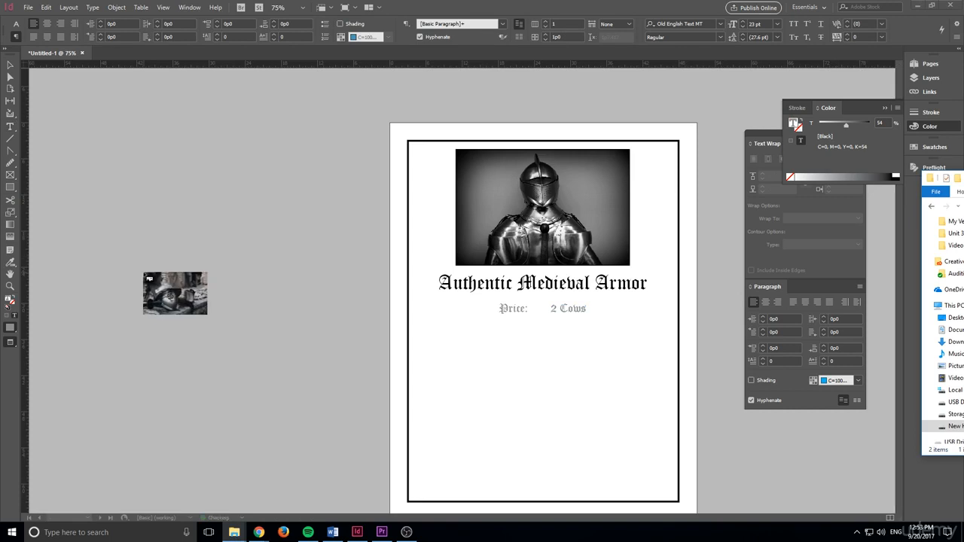
click(143, 272)
key(ctrl+minus)
key(ctrl+minus)
key(ctrl+minus)
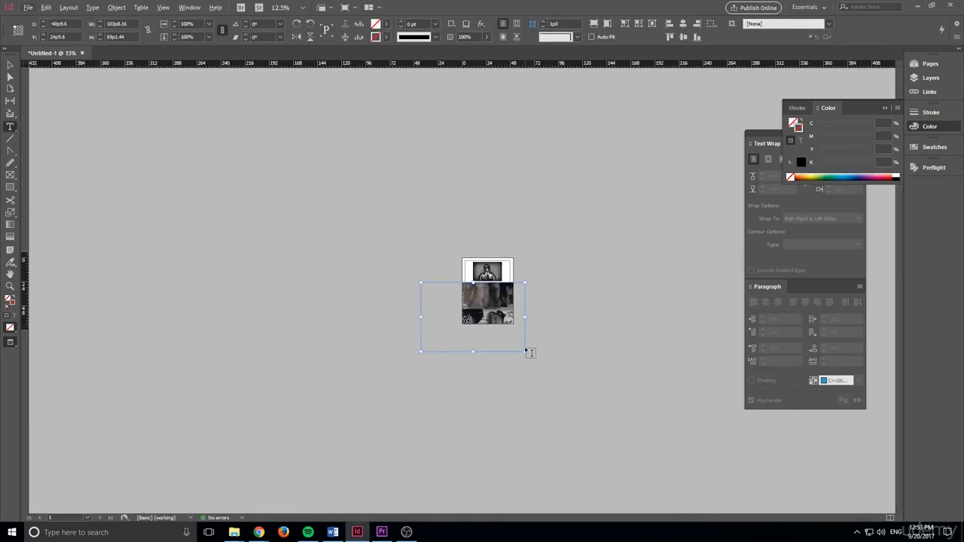
- Try to shrink the helmet photo by resizing its frame to fit below the price line, and undo it
key(Escape)
drag(526, 352, 515, 326)
key(ctrl+equal)
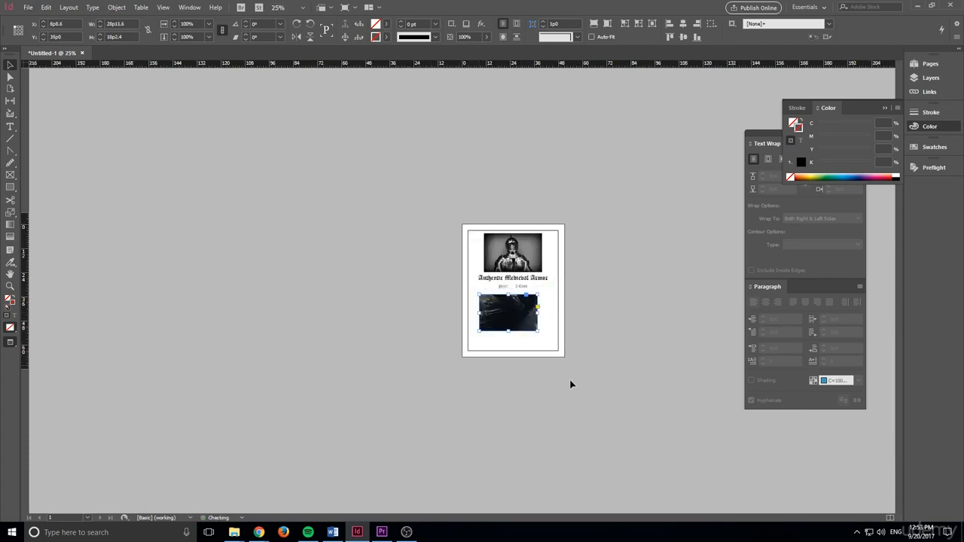
key(ctrl+z)
key(ctrl+z)
key(ctrl+z)
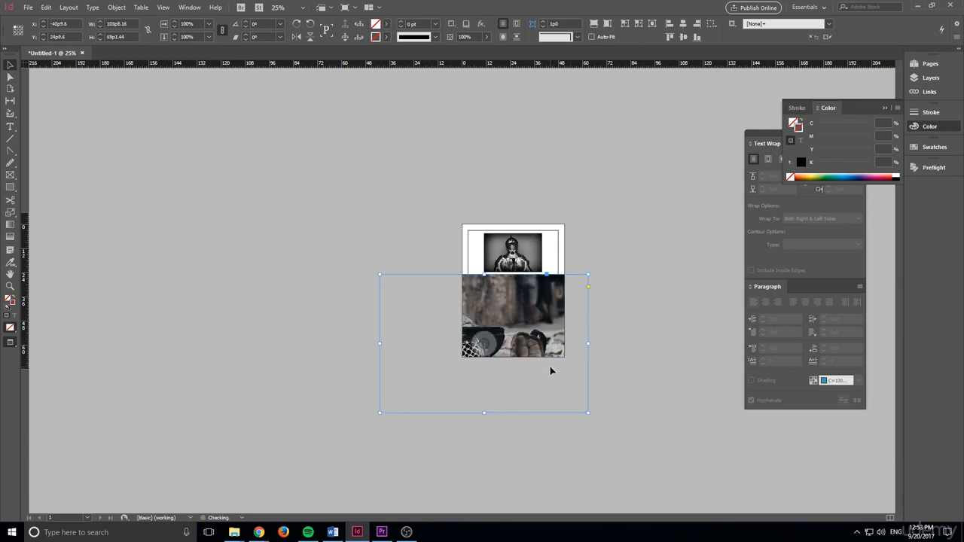
- Scale the helmet photo with its frame to about 15p6.6 by 10p4.4 and move it near the border's lower left, at about X 5p9.6, Y 40p9.6
drag(590, 414, 516, 323)
scroll(518, 325, up, 2)
scroll(670, 381, down, 2)
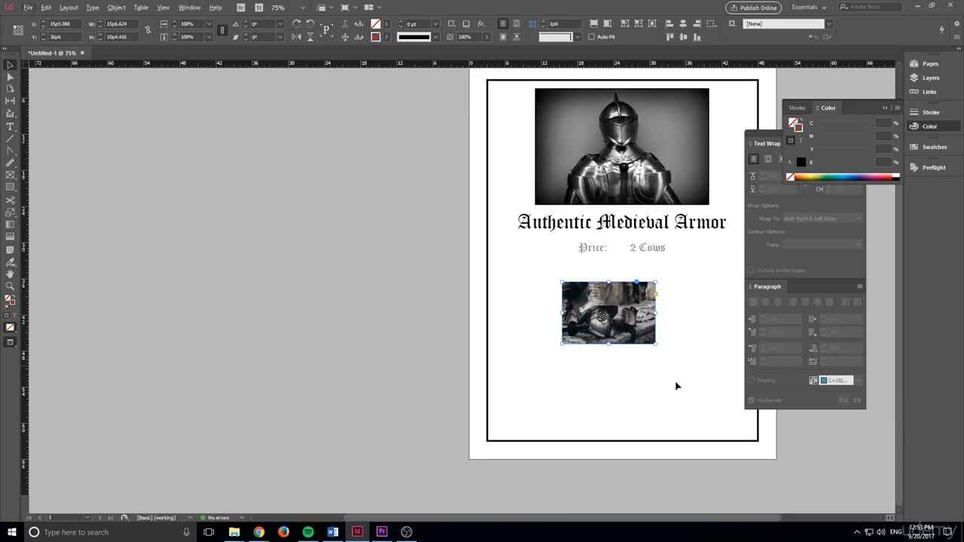
scroll(489, 524, right, 2)
drag(548, 313, 489, 340)
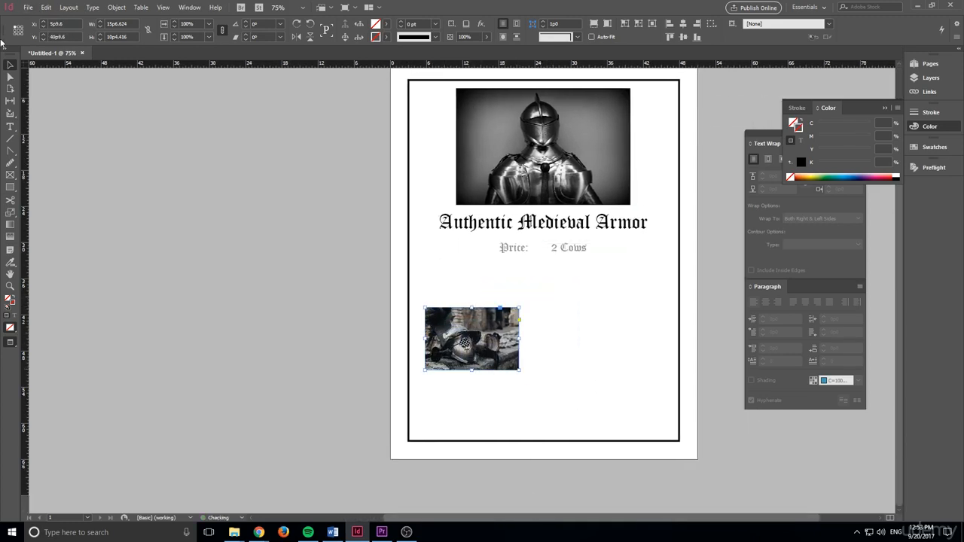
- Draw a text frame about 41p10.8 by 23p0 across the border's lower part, over the helmet photo, and fill it with placeholder text
click(10, 126)
drag(419, 293, 673, 433)
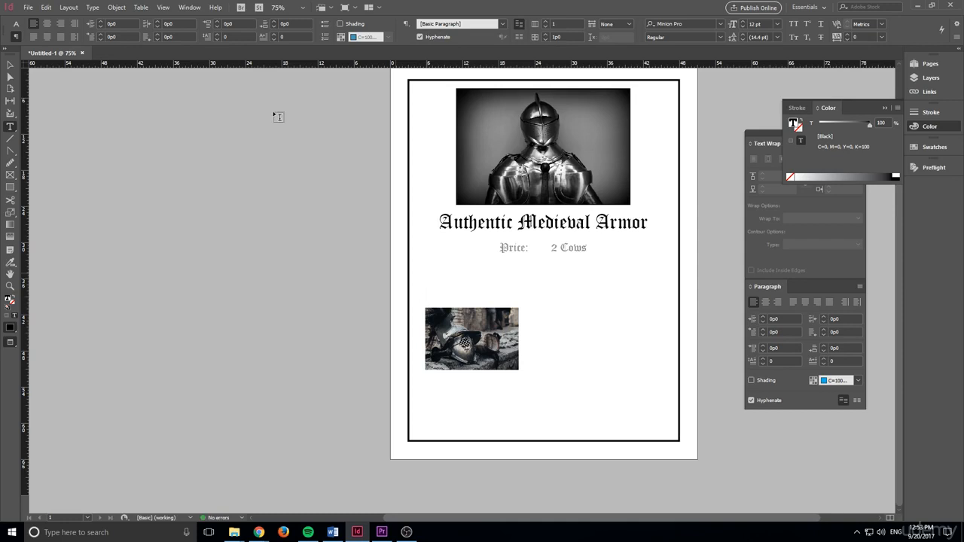
click(93, 7)
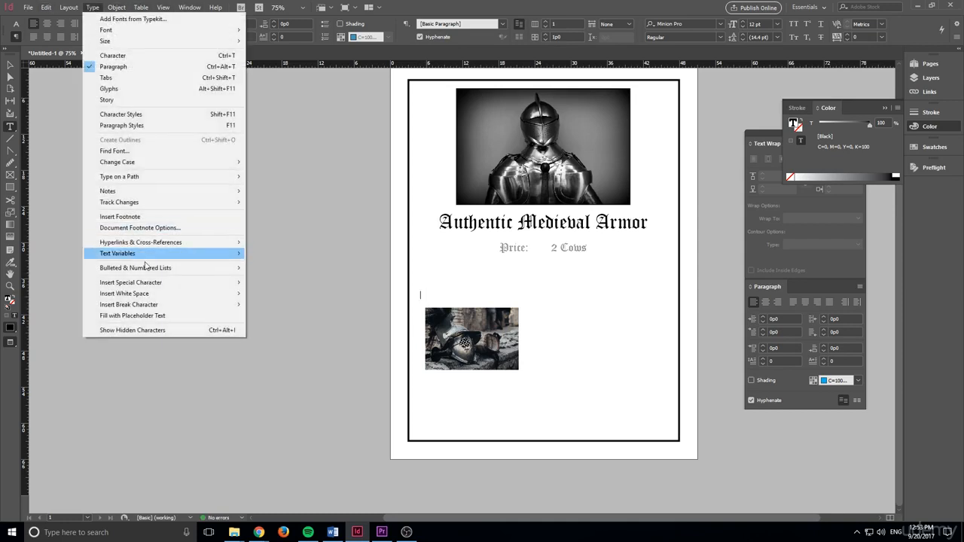
click(165, 315)
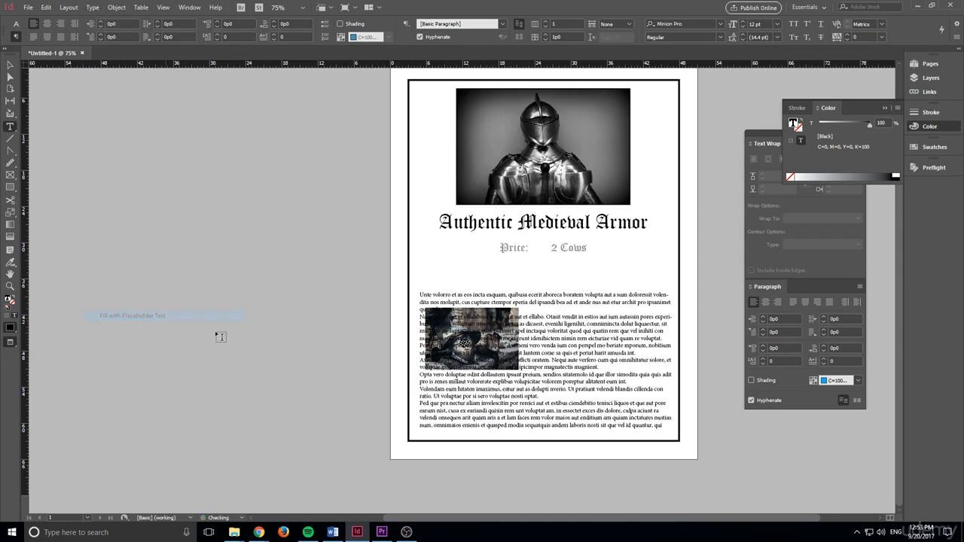
- Shift the placeholder text frame very slightly left to X 4p8.4
click(10, 65)
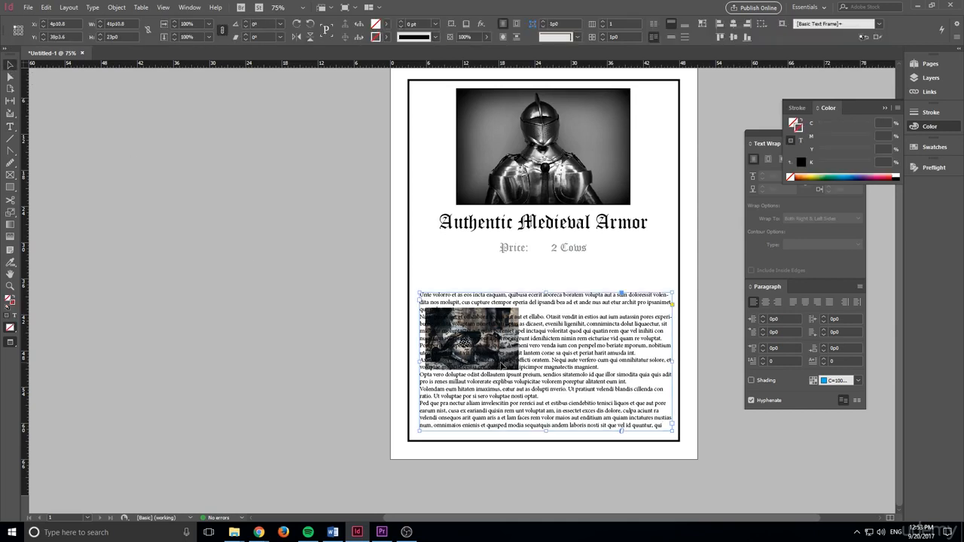
drag(501, 362, 509, 364)
click(10, 76)
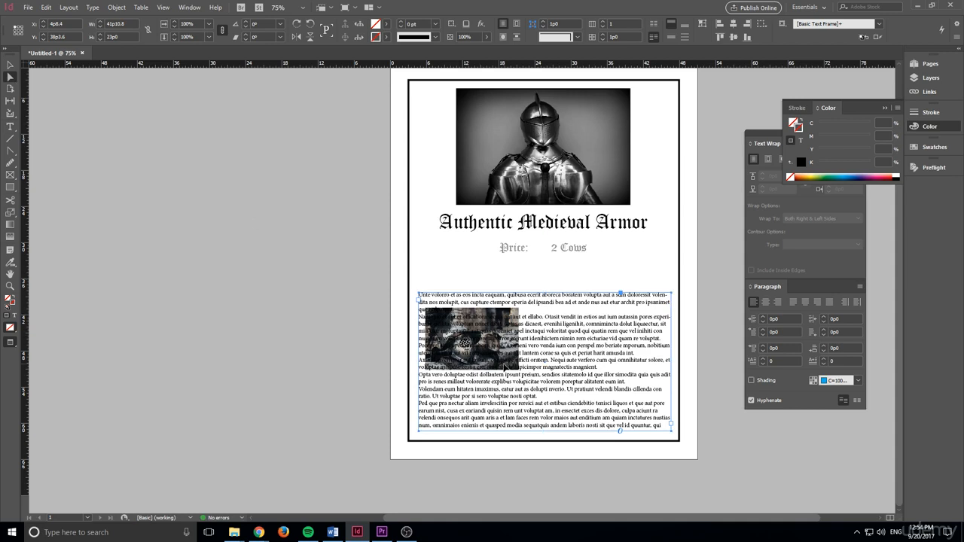
click(10, 64)
- Create a new layer above Layer 1 and name it "Pictures"
click(918, 80)
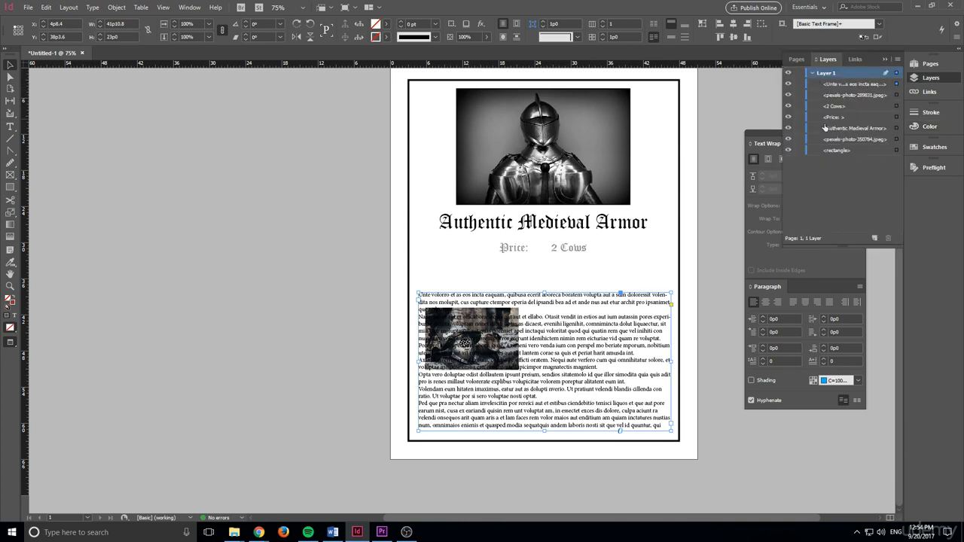
click(874, 238)
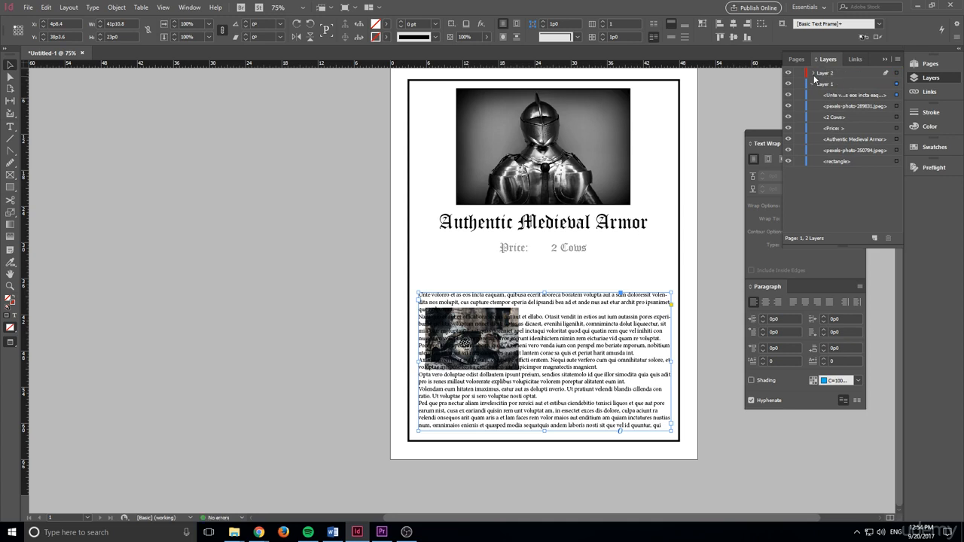
click(889, 73)
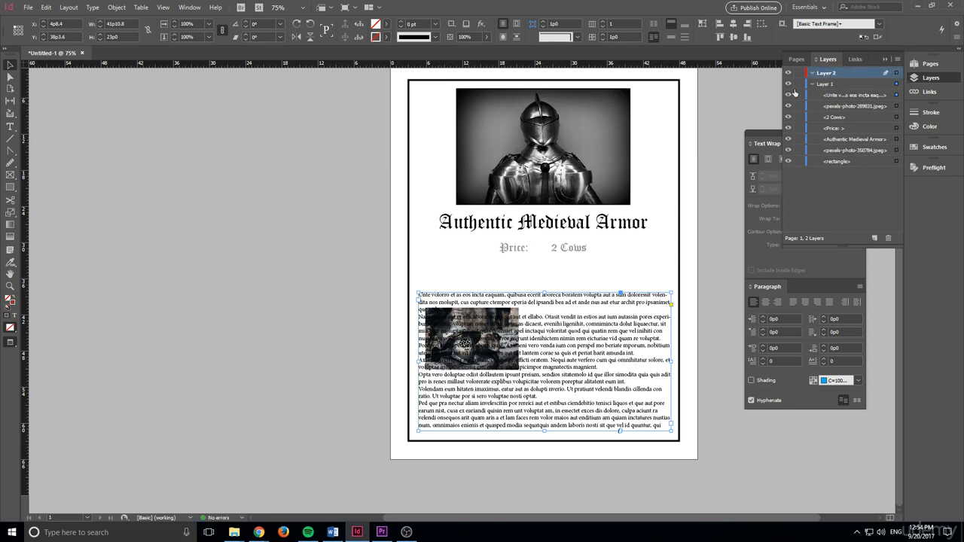
double_click(834, 73)
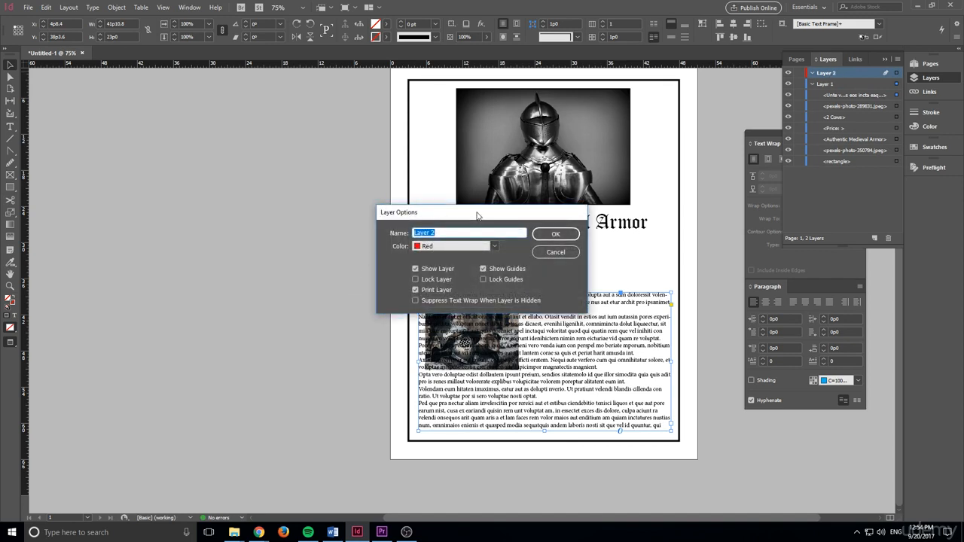
text(Pictures)
click(555, 233)
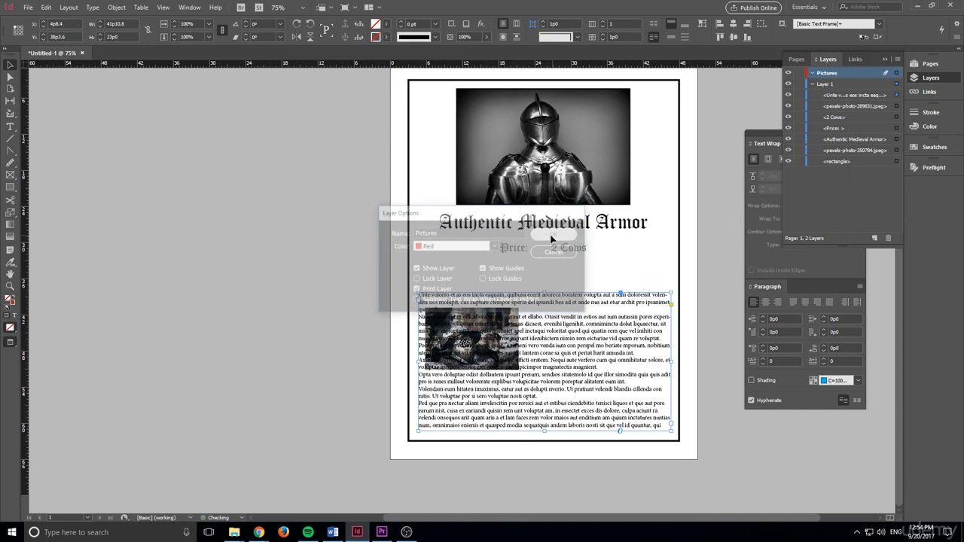
- Rename Layer 1 as "Text"
double_click(828, 84)
text(Text)
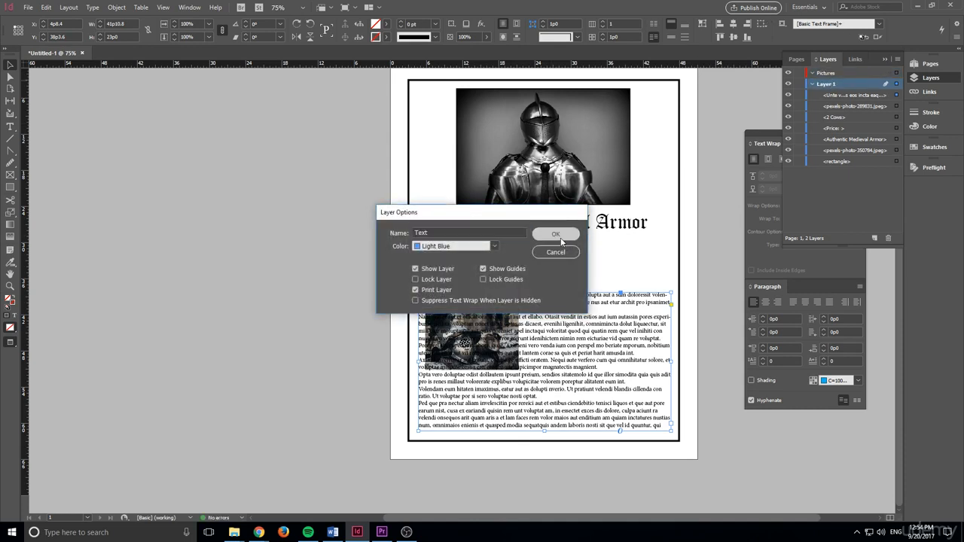
click(555, 233)
- Move the knight photo from the Text layer into the Pictures layer
click(840, 95)
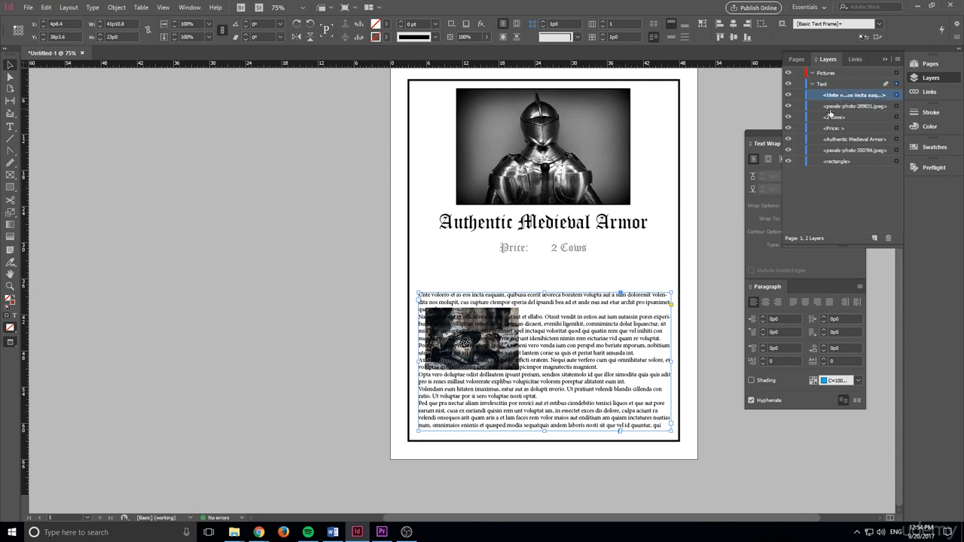
click(831, 117)
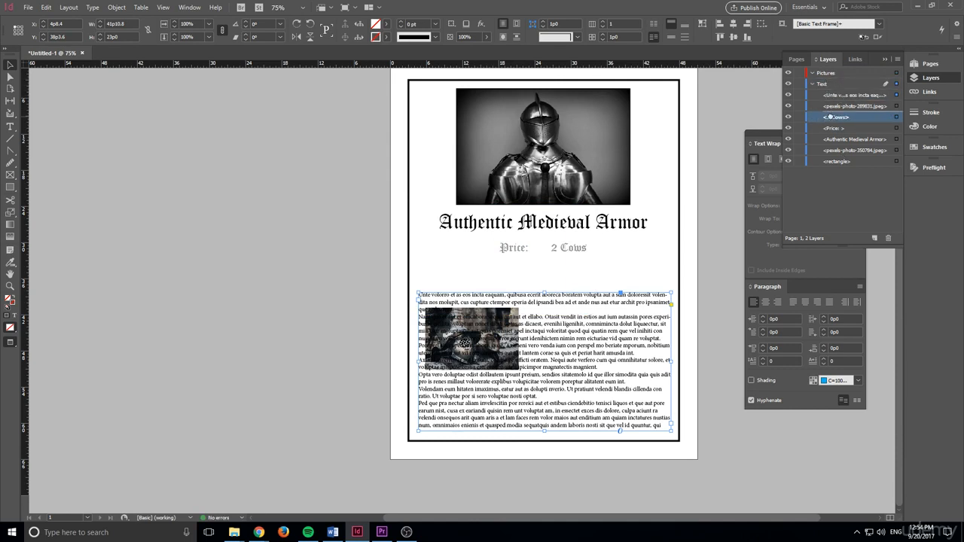
drag(847, 151, 825, 80)
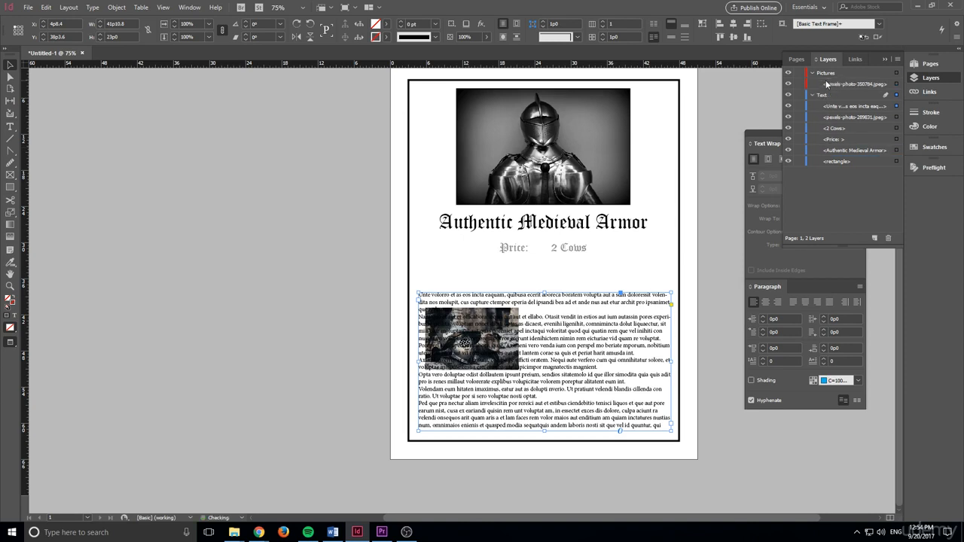
- Hide and reshow the headline, price texts and remaining photo one at a time to identify their entries in the Text layer
click(788, 151)
click(788, 151)
click(788, 139)
click(789, 140)
click(789, 128)
click(788, 128)
click(788, 117)
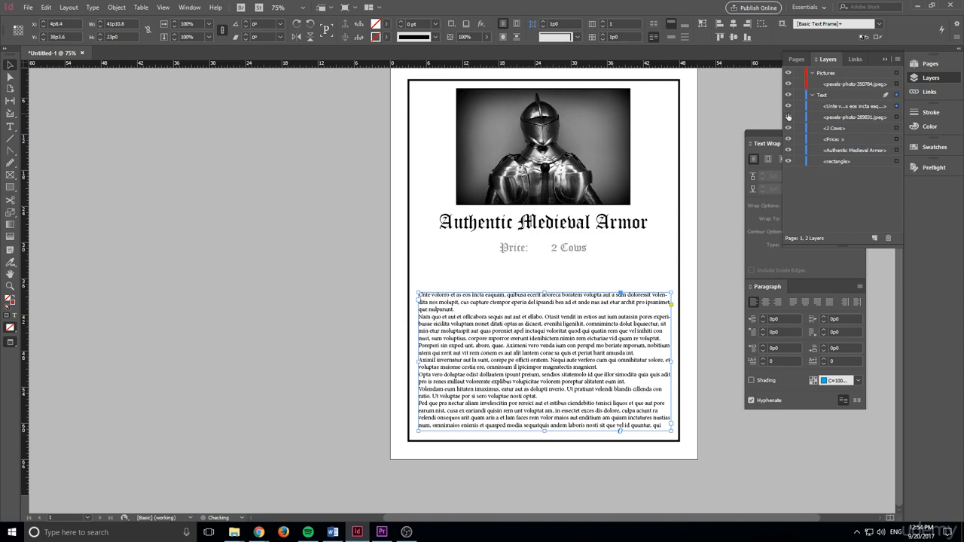
click(788, 116)
click(788, 117)
click(789, 117)
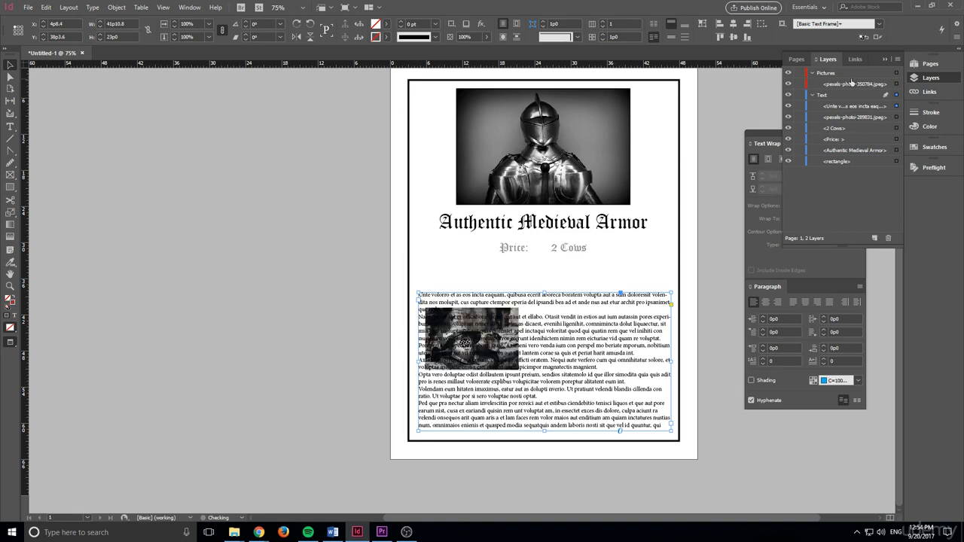
- Move the helmet photo pexels-photo-289831.jpeg into the Pictures layer, deselect everything and collapse the Text layer
click(852, 118)
drag(846, 94, 846, 89)
key(ctrl+shift+a)
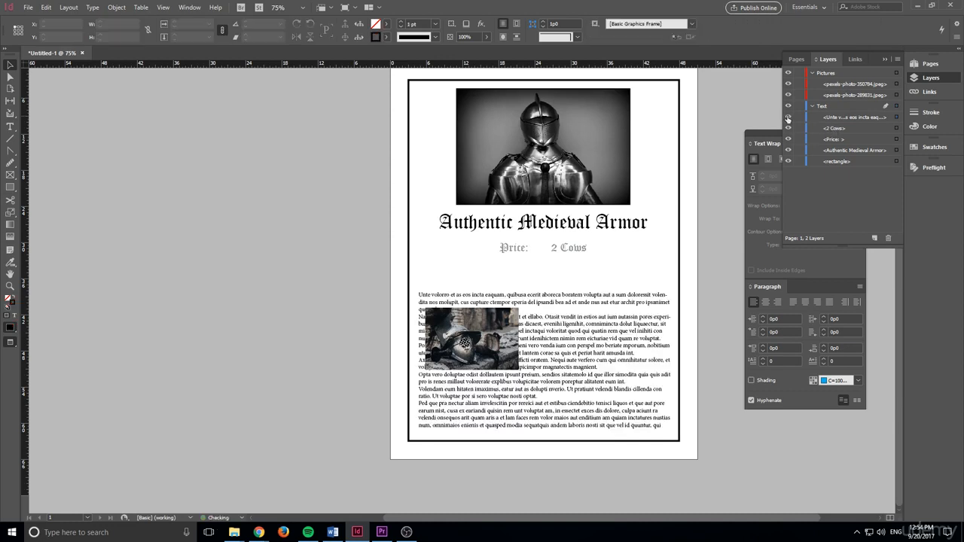
click(812, 106)
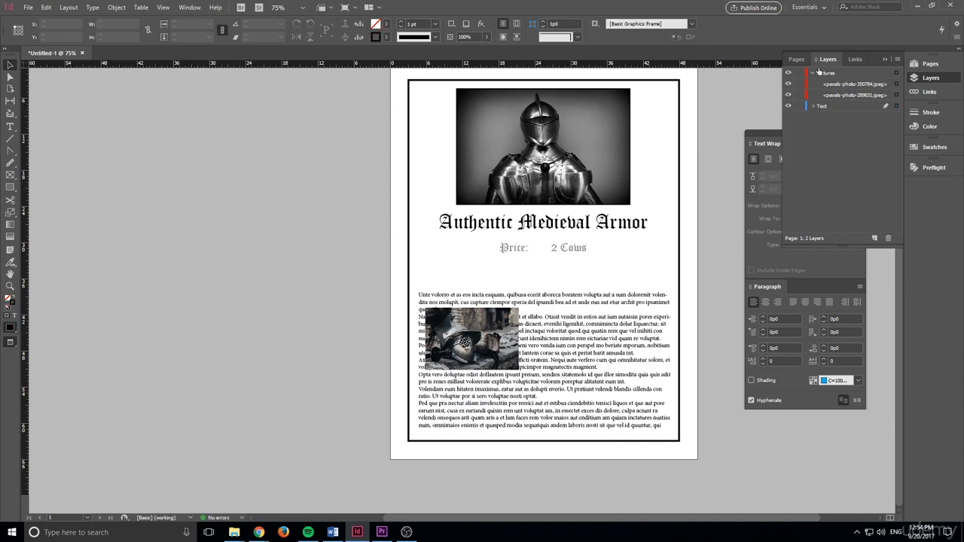
- Try the Text layer above the Pictures layer so the body text stacks over the helmet photo
click(472, 339)
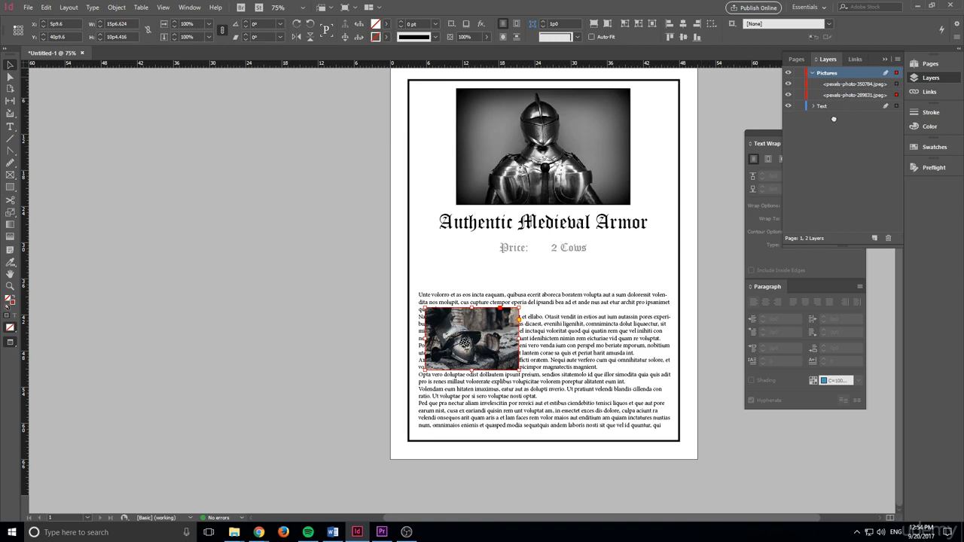
drag(825, 115, 825, 69)
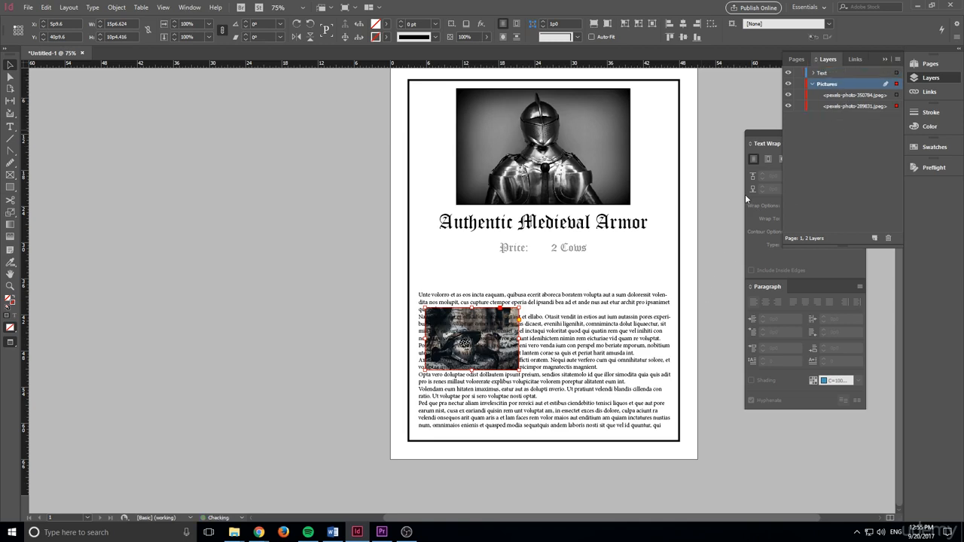
click(422, 354)
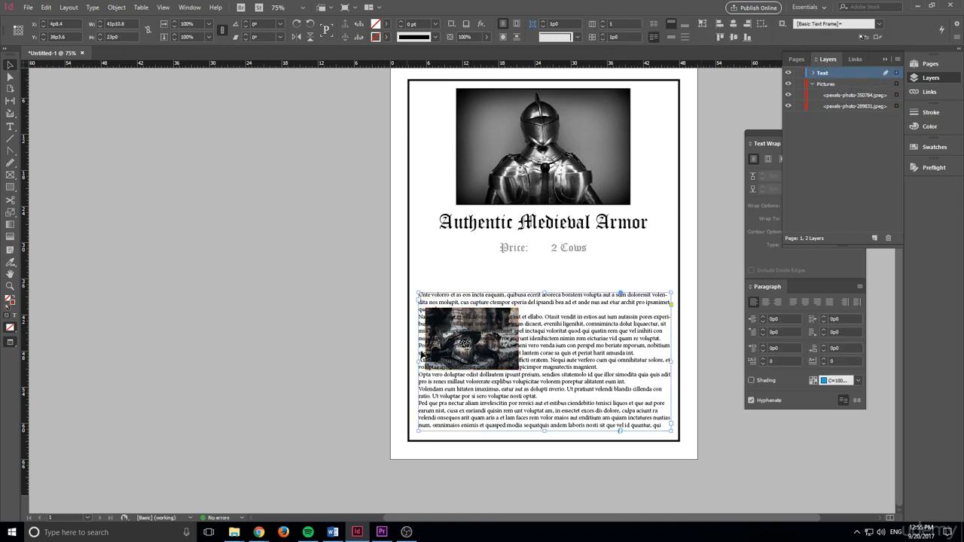
- Expand the Text layer, hide and reshow the body text, and lock its entry
double_click(816, 73)
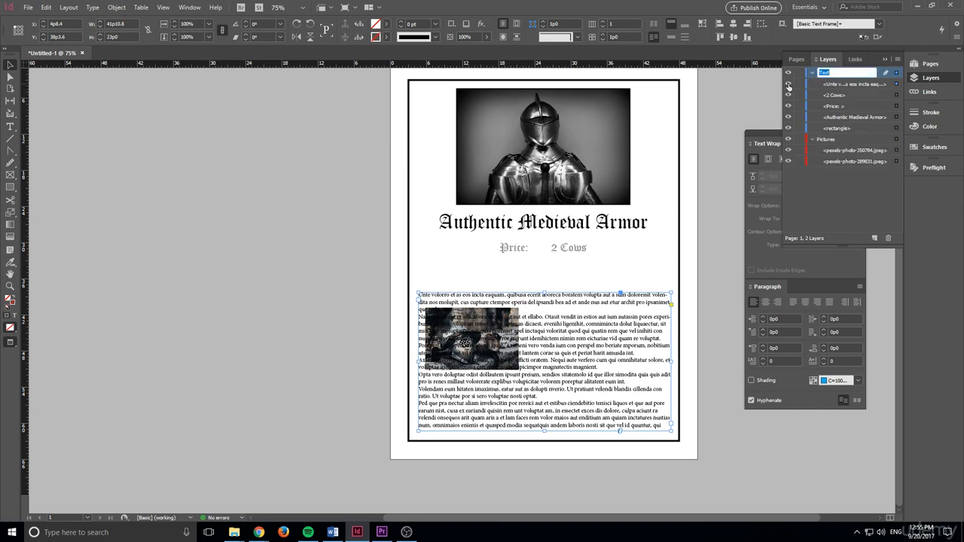
click(788, 85)
click(789, 85)
click(797, 85)
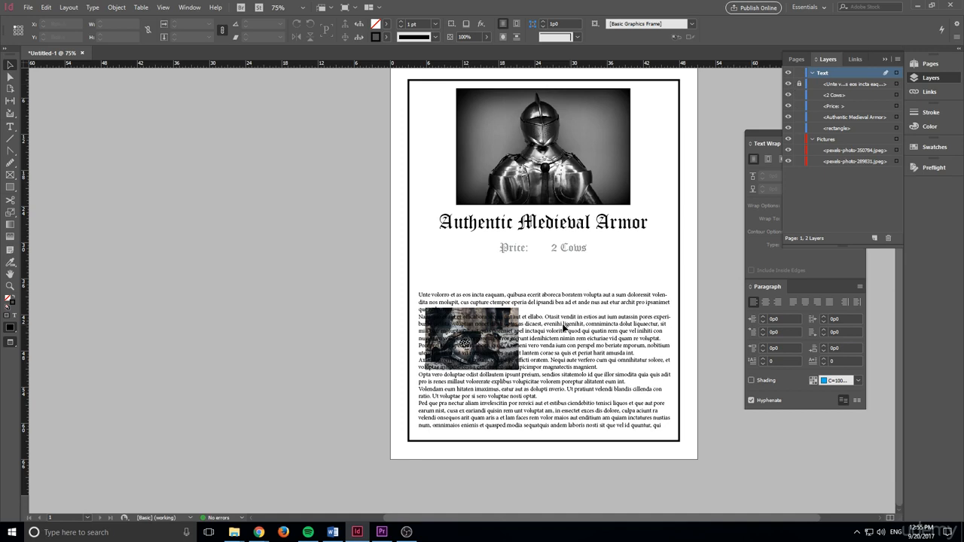
- Select the helmet photo and move the Pictures layer back above the Text layer
click(507, 333)
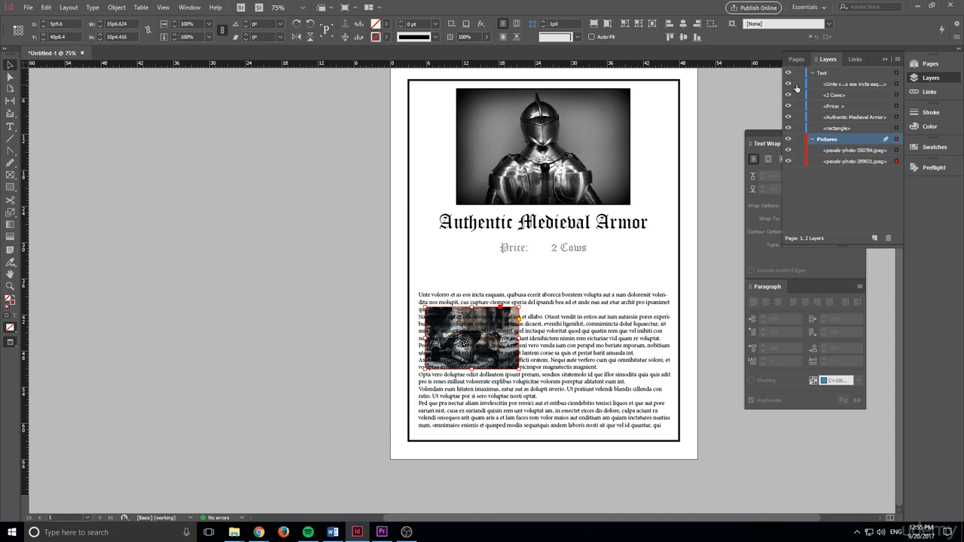
drag(829, 88, 828, 72)
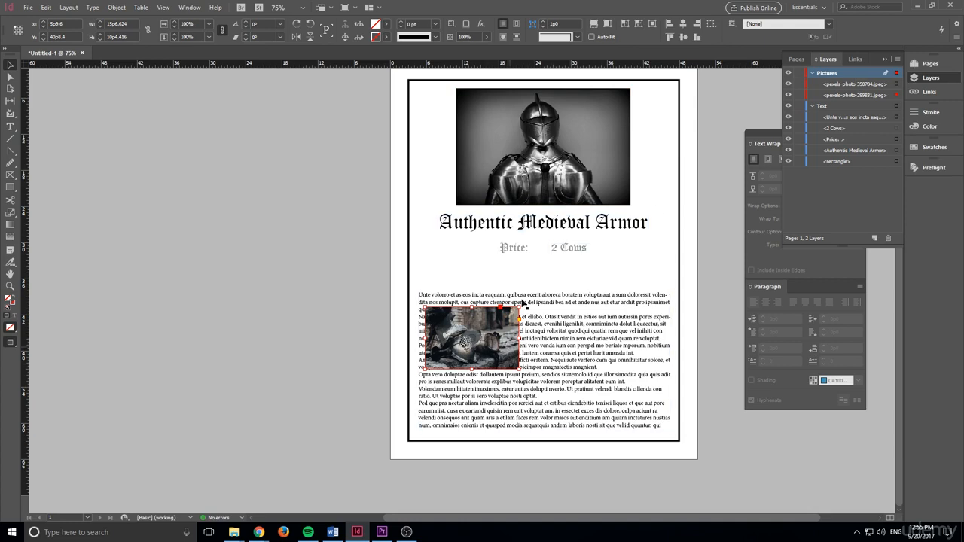
- Select the knight photo, the helmet photo and all Text layer objects in turn to see how layer entries match the page
click(549, 175)
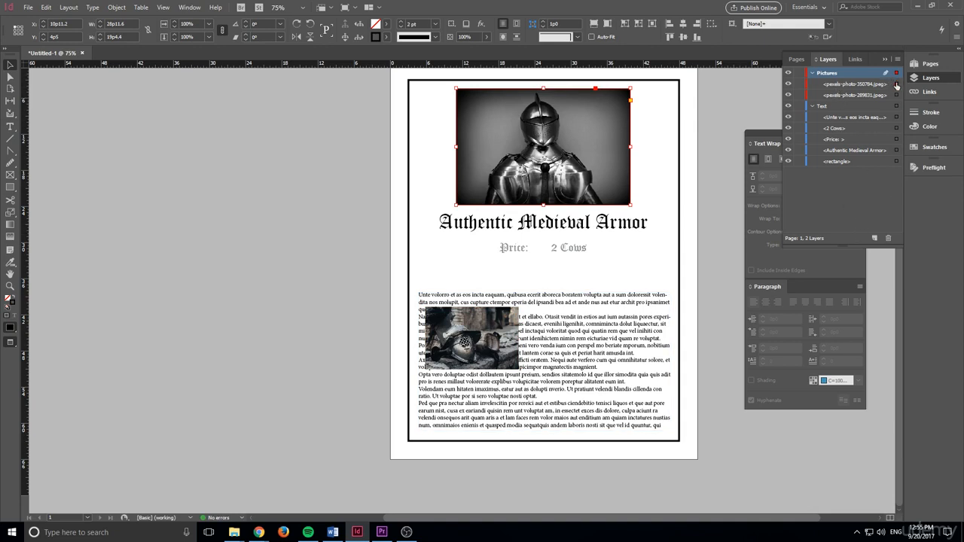
click(872, 96)
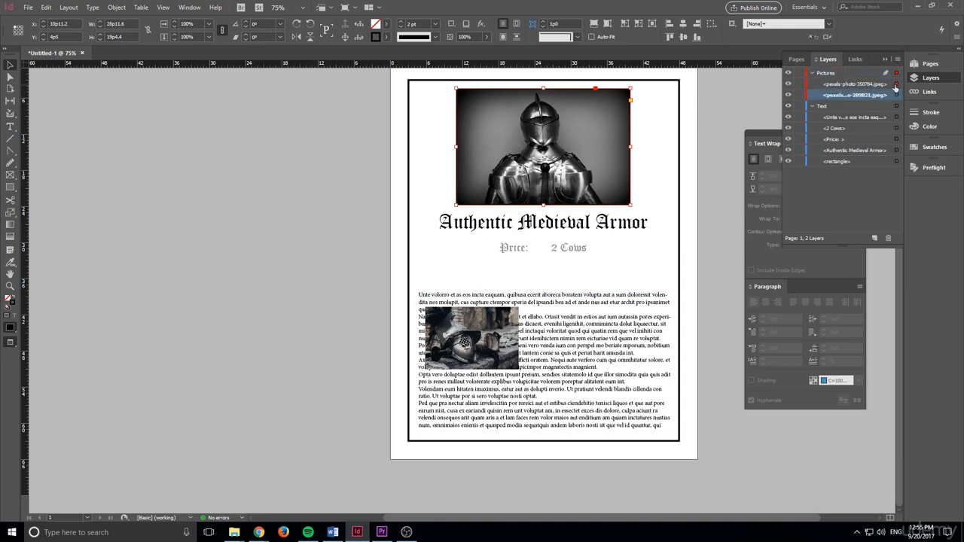
click(896, 96)
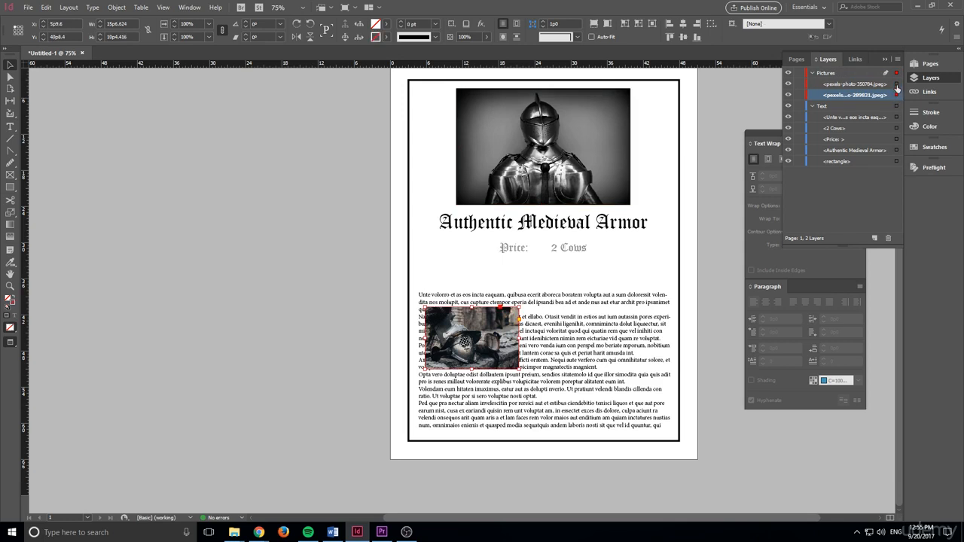
click(897, 84)
click(896, 96)
click(897, 106)
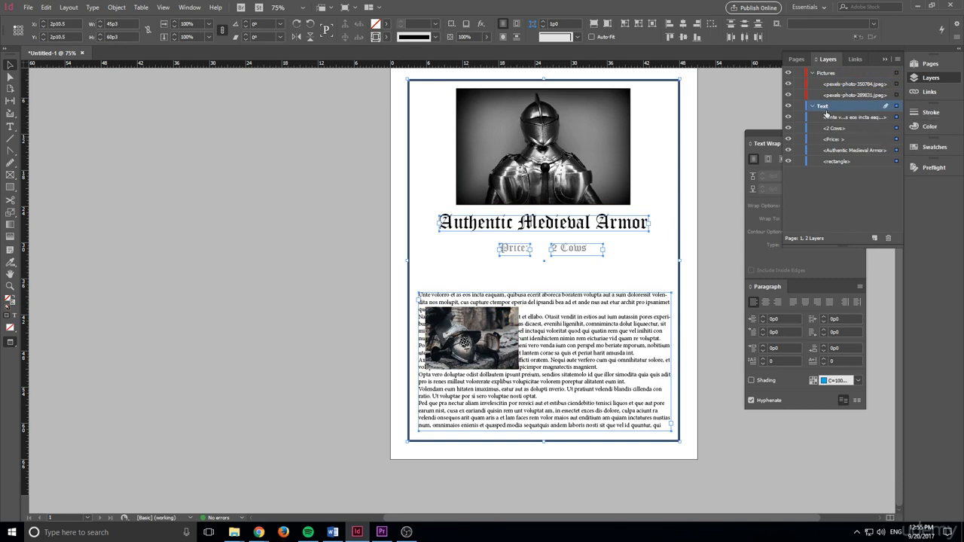
click(896, 96)
- Select the helmet photo pexels-photo-289831.jpeg and wrap the body text around its bounding box
click(896, 95)
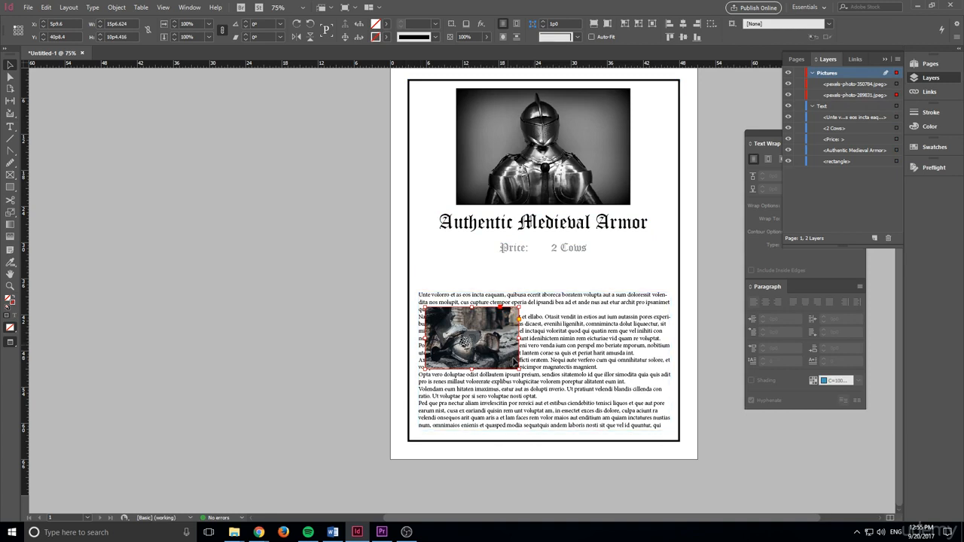
click(762, 139)
click(768, 159)
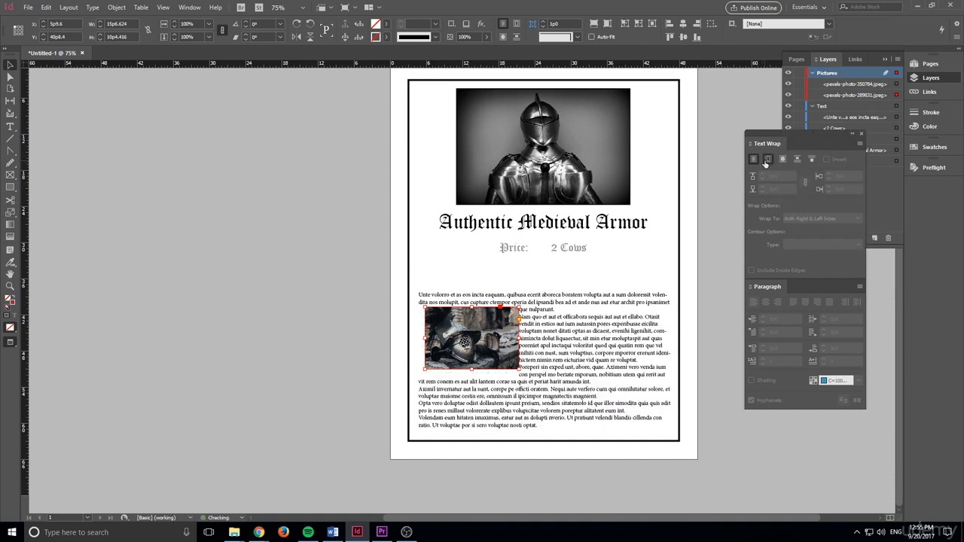
- Try the helmet photo further right within the body text, undo that move and place it at the text's left edge
drag(501, 349, 574, 349)
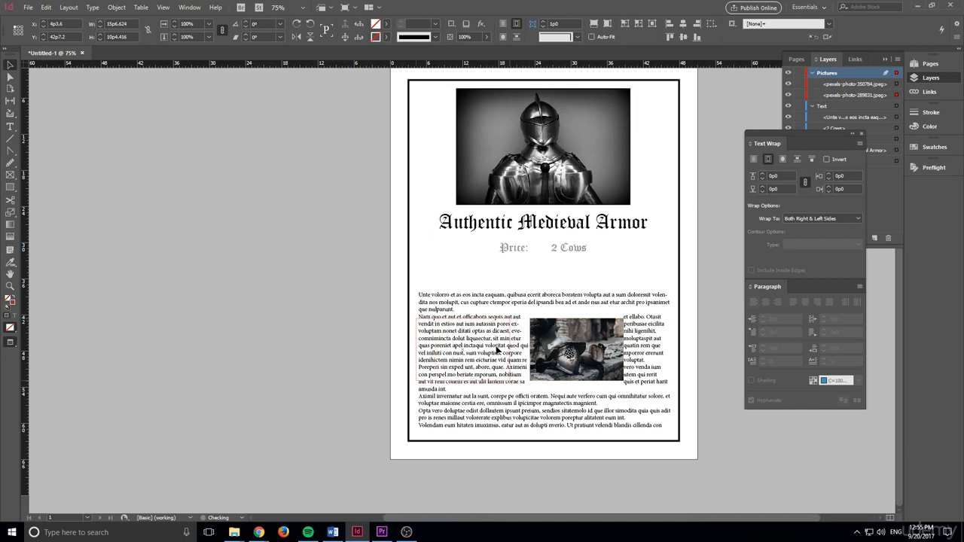
key(ctrl+z)
drag(501, 349, 497, 351)
- Limit the helmet photo's text wrap to Right Side and align the photo with the body text frame's left edge
click(809, 218)
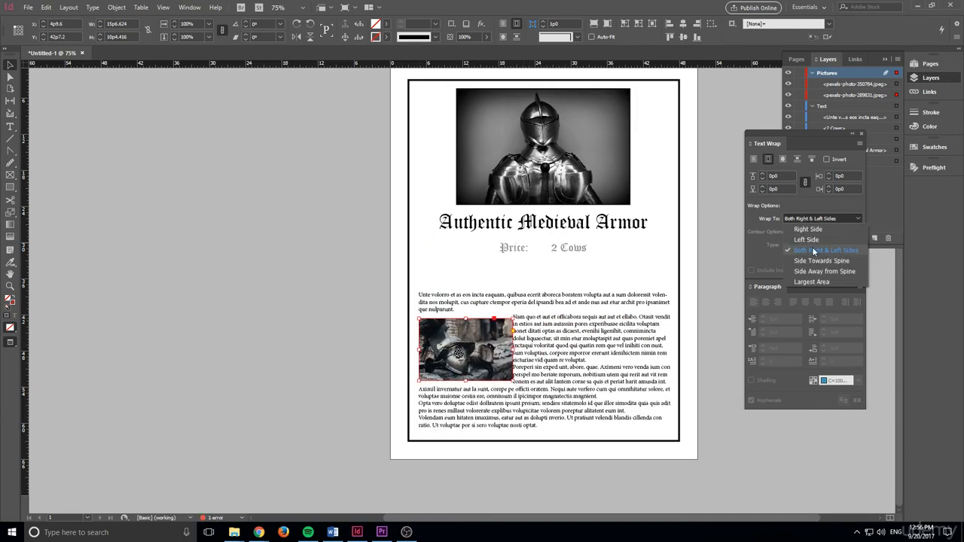
click(807, 229)
drag(494, 341, 486, 350)
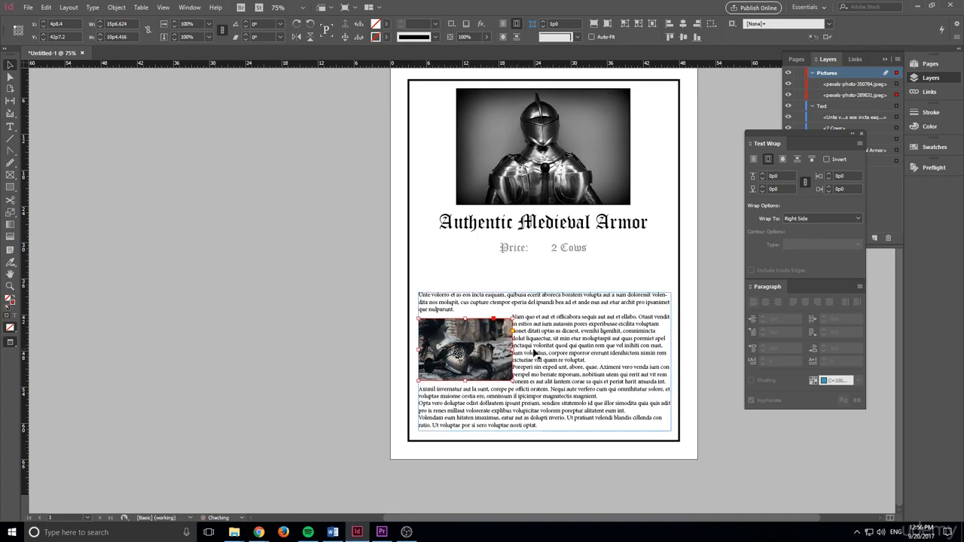
click(530, 345)
- Increase the helmet photo's linked text wrap offsets to 1p1 on all four sides
click(483, 350)
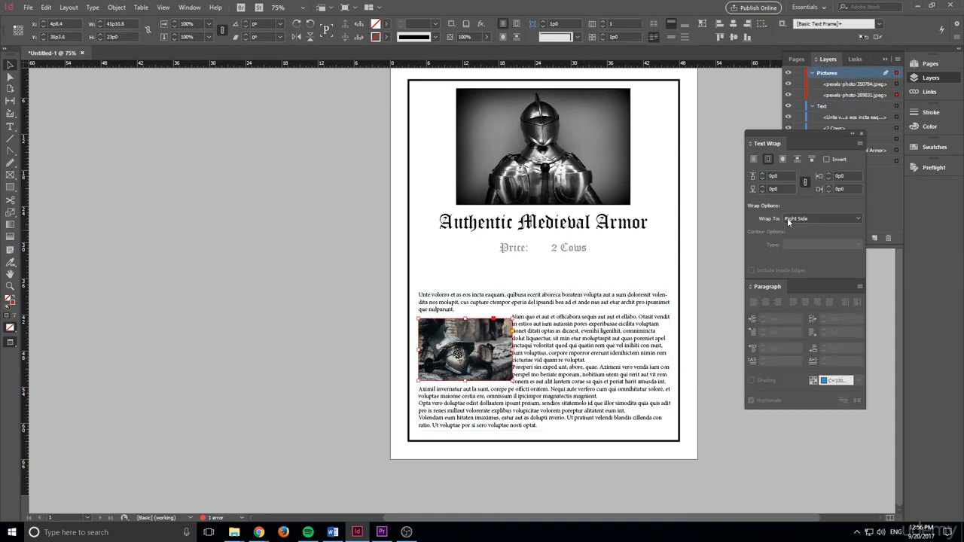
click(829, 186)
click(829, 186)
click(829, 186)
click(829, 186)
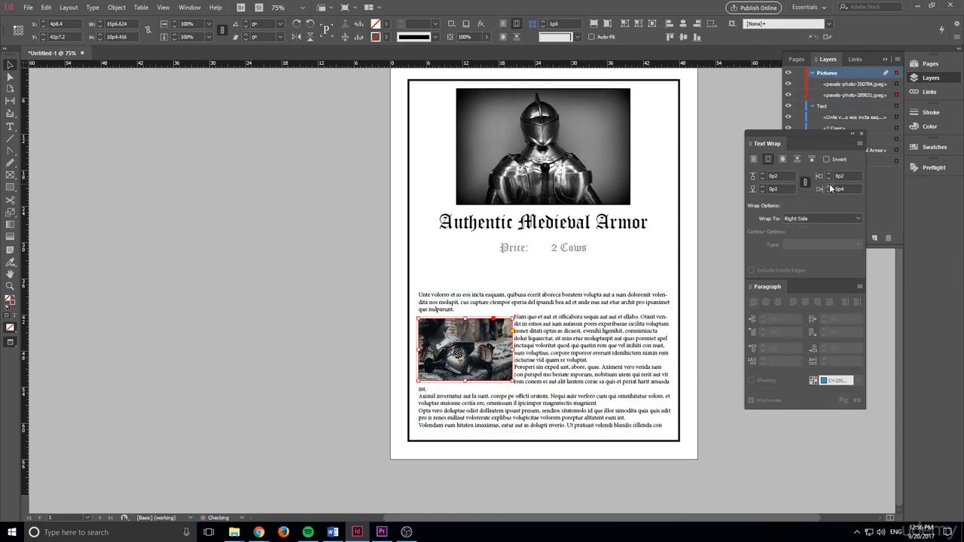
click(830, 186)
click(829, 186)
click(829, 186)
click(830, 186)
click(829, 187)
click(829, 187)
click(829, 187)
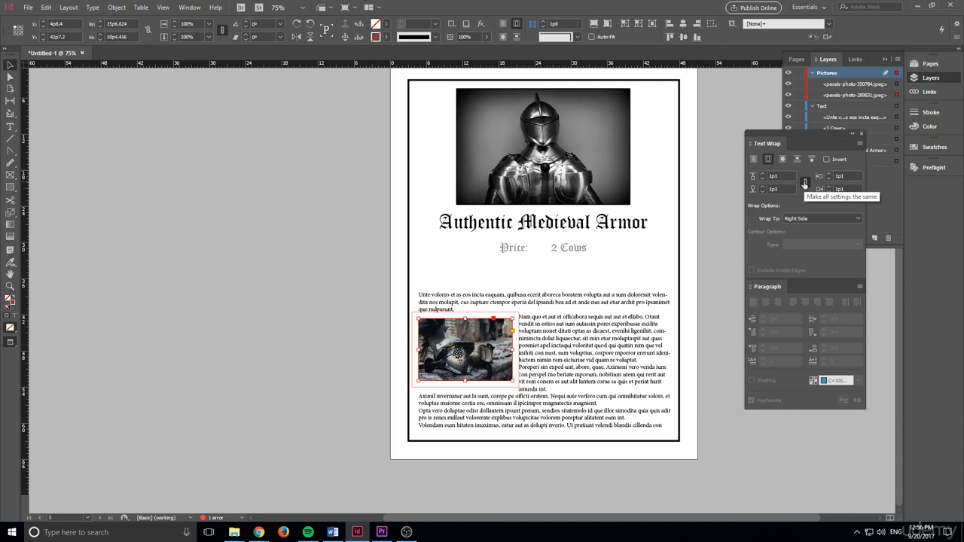
- Reduce the helmet photo's linked text wrap offsets to 0p0 on all four sides
click(805, 182)
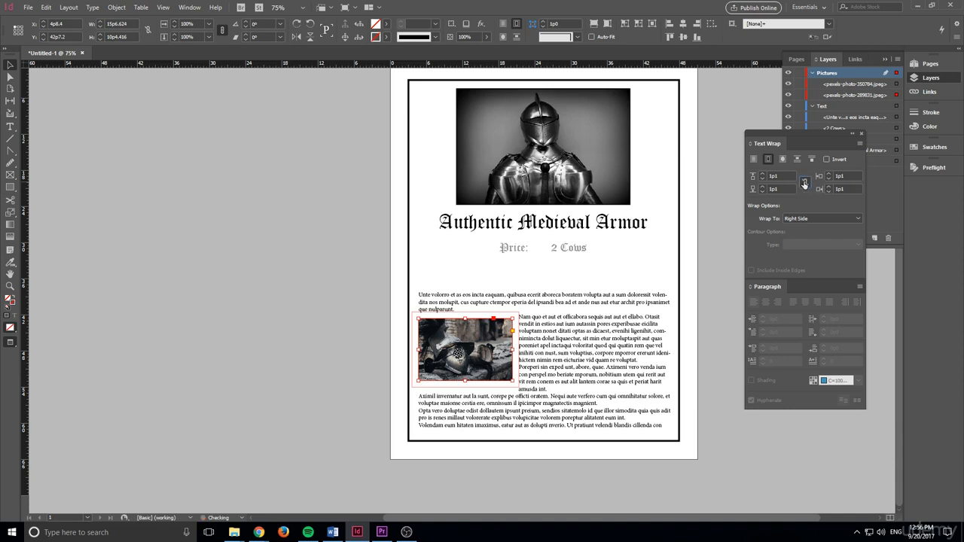
click(827, 192)
click(827, 192)
click(827, 192)
click(827, 192)
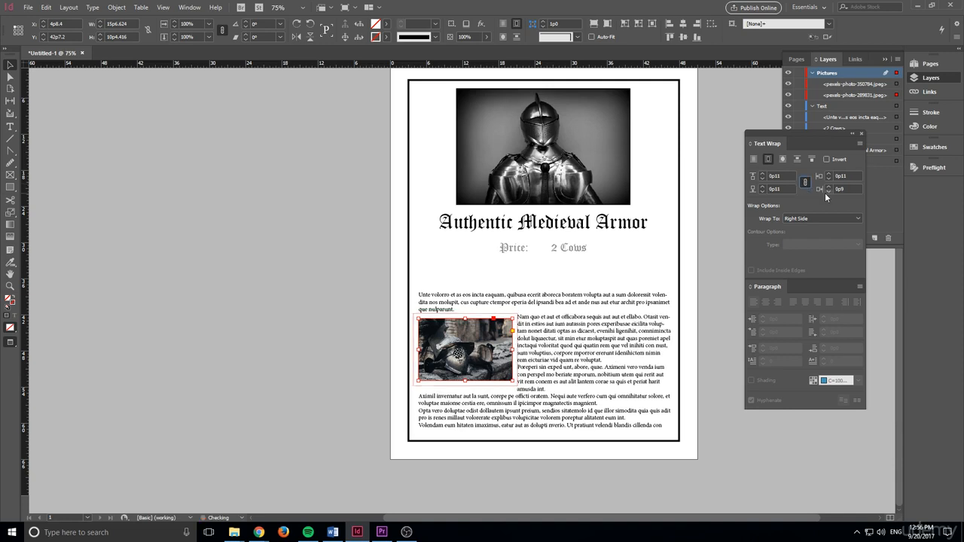
click(827, 192)
click(827, 192)
click(827, 192)
click(827, 192)
click(827, 192)
click(827, 192)
click(827, 192)
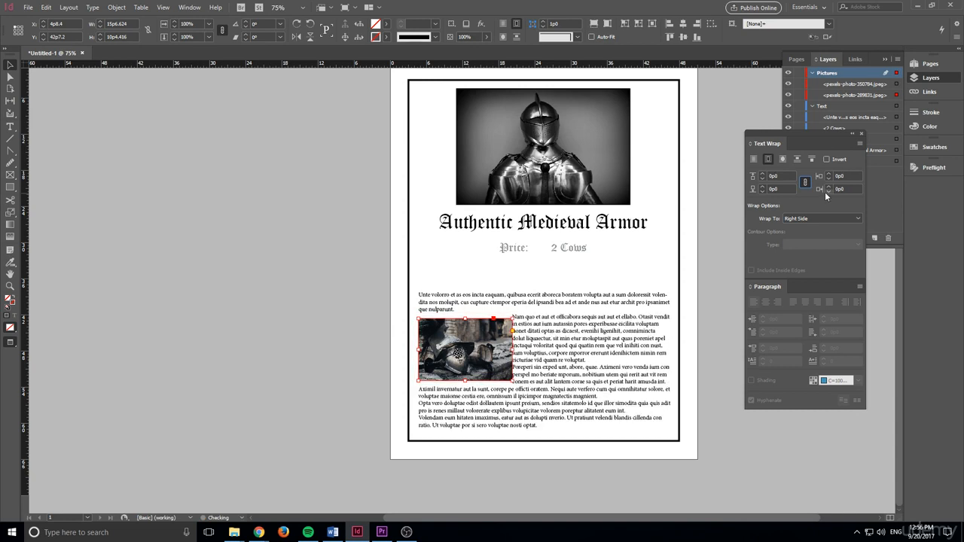
- Unlink the text wrap offsets and set the helmet photo's right offset to 0p7
click(806, 182)
click(829, 186)
click(828, 186)
click(828, 186)
click(829, 187)
click(828, 186)
click(828, 186)
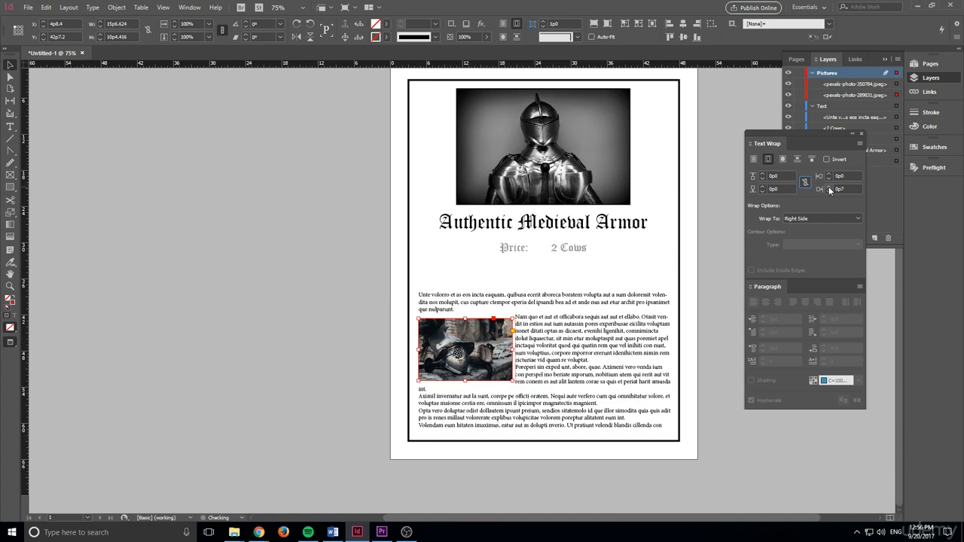
click(829, 186)
click(828, 186)
click(829, 186)
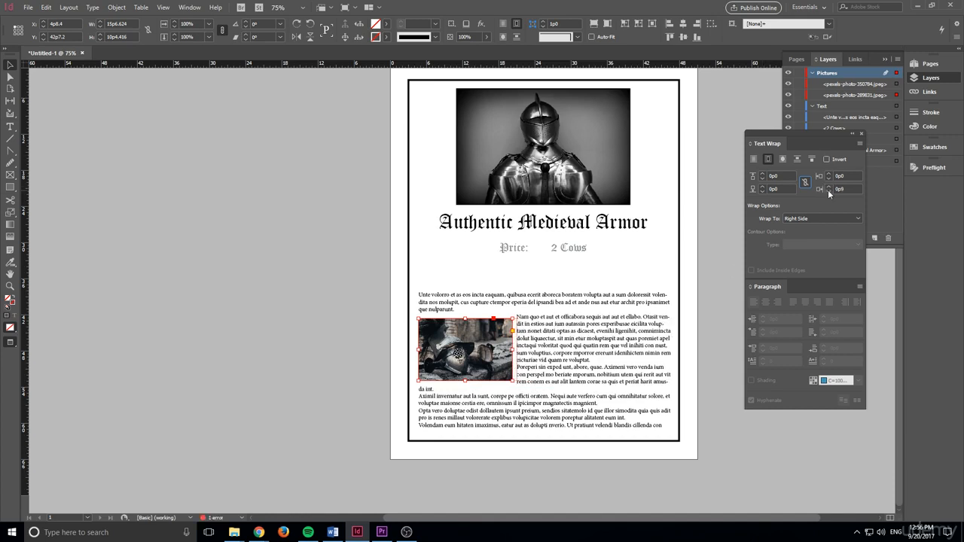
click(828, 190)
click(828, 190)
click(828, 190)
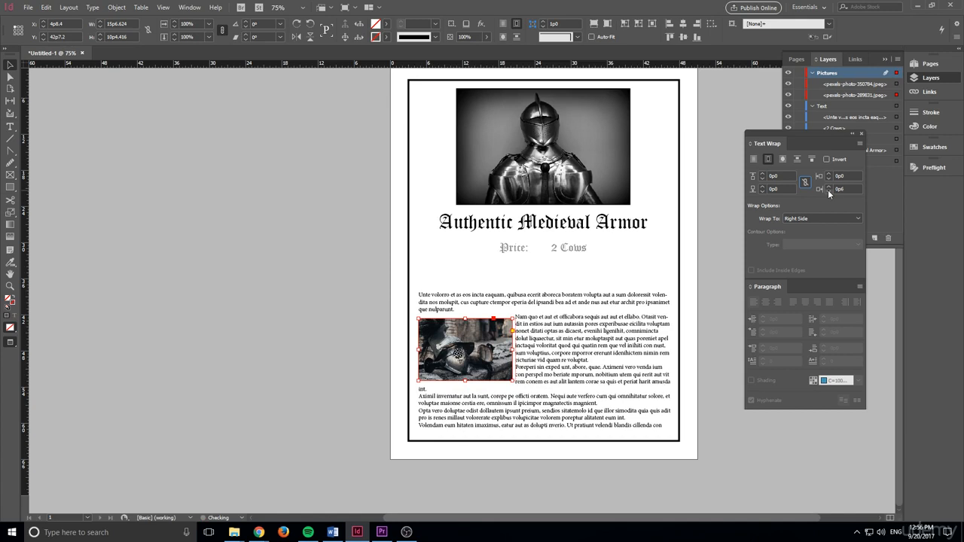
click(828, 187)
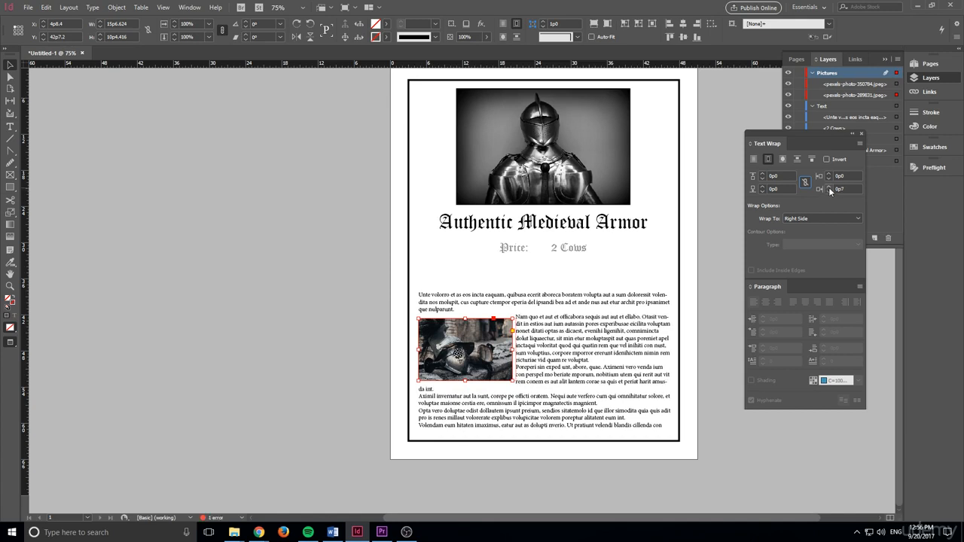
- Set the helmet photo's bottom text wrap offset to 0p7 and deselect it to check the spacing
click(763, 187)
click(763, 187)
click(763, 187)
click(763, 187)
click(763, 187)
click(764, 187)
click(764, 188)
click(271, 425)
click(550, 340)
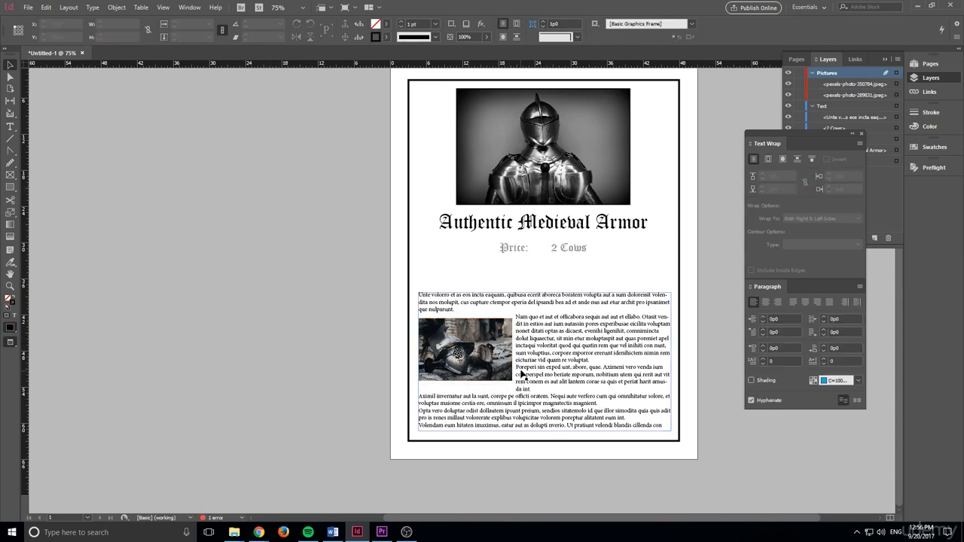
- Set the helmet photo's right text wrap offset to 0p11 and deselect everything
click(512, 369)
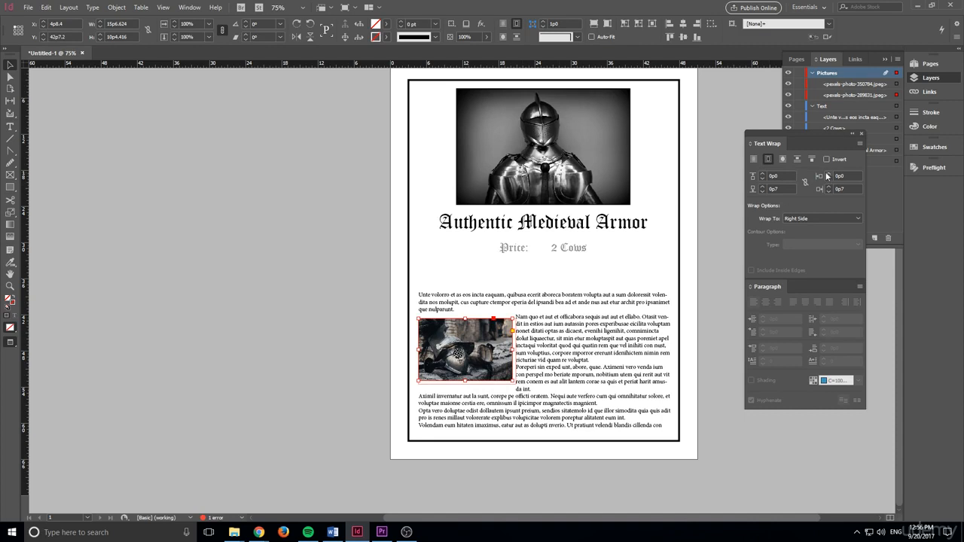
click(828, 187)
click(828, 186)
click(828, 187)
click(827, 187)
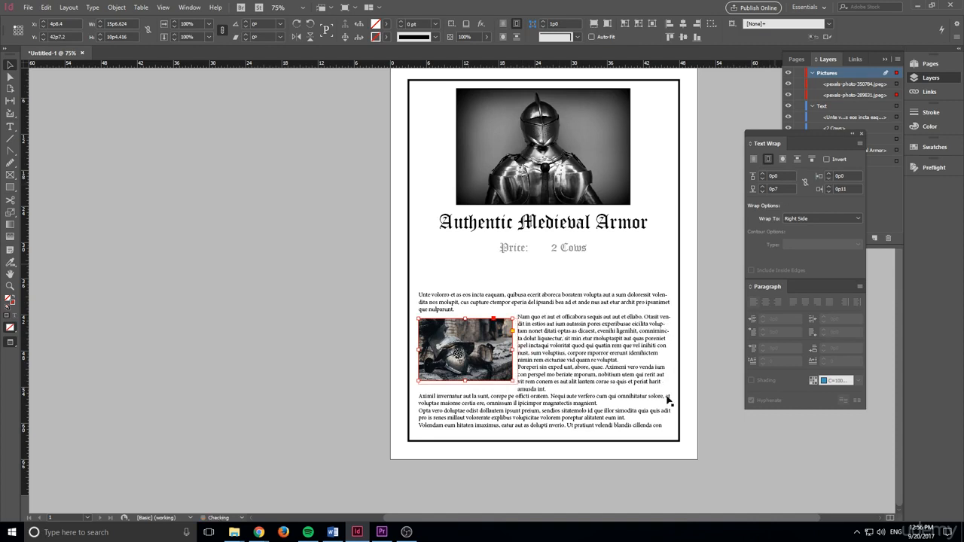
click(468, 491)
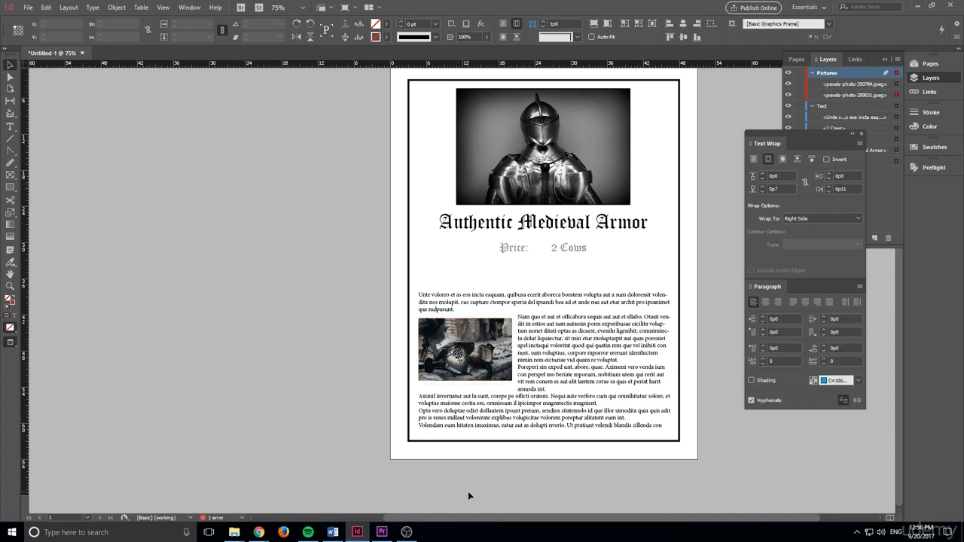
- Turn off hyphenation for the body text frame
click(569, 302)
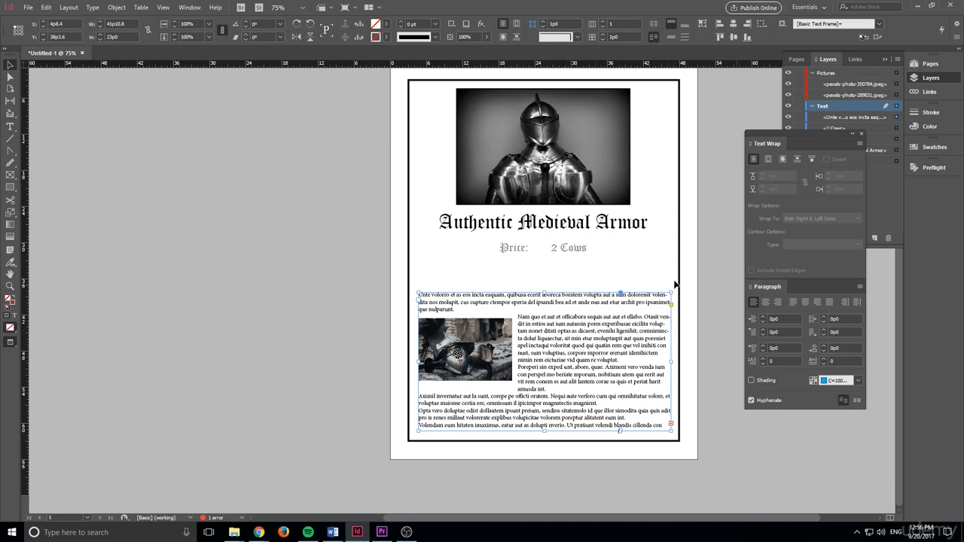
click(189, 7)
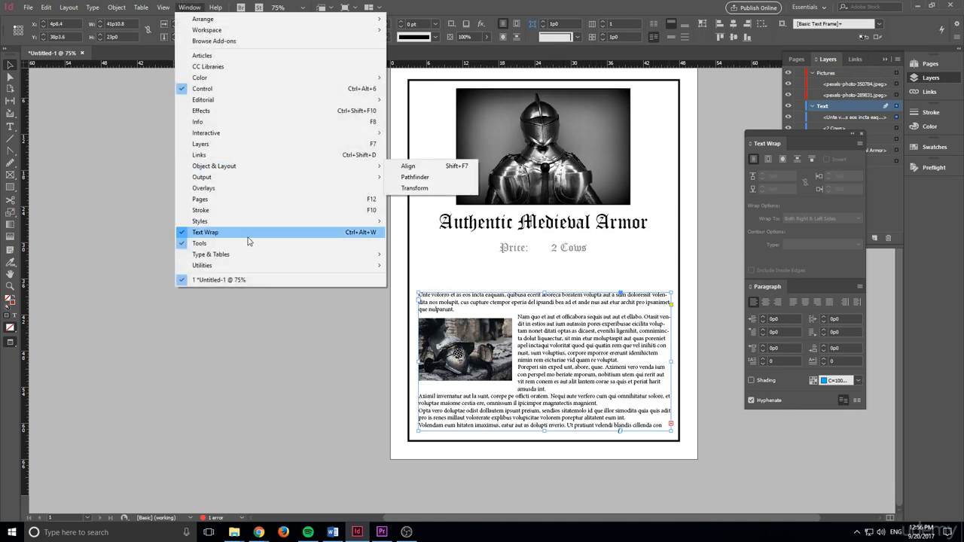
mouse_move(248, 254)
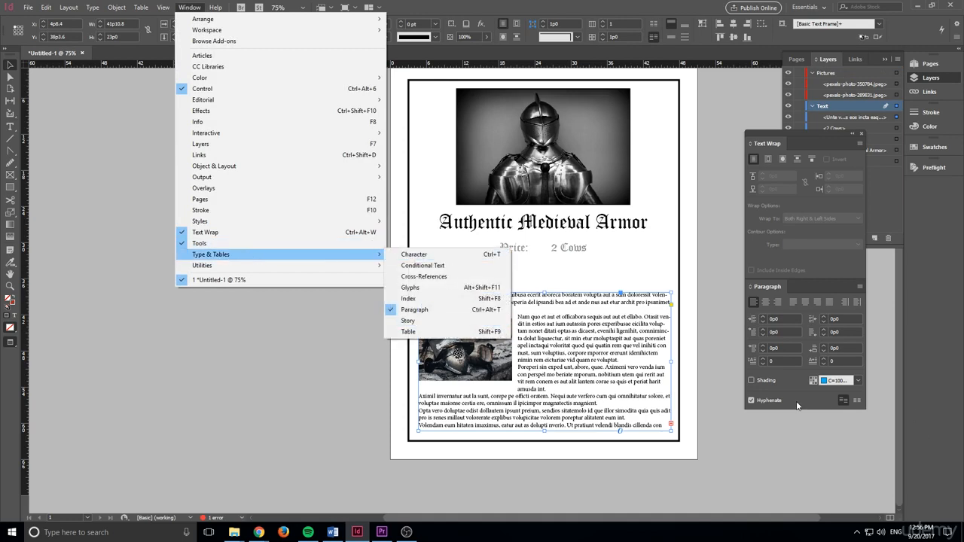
click(772, 405)
click(751, 399)
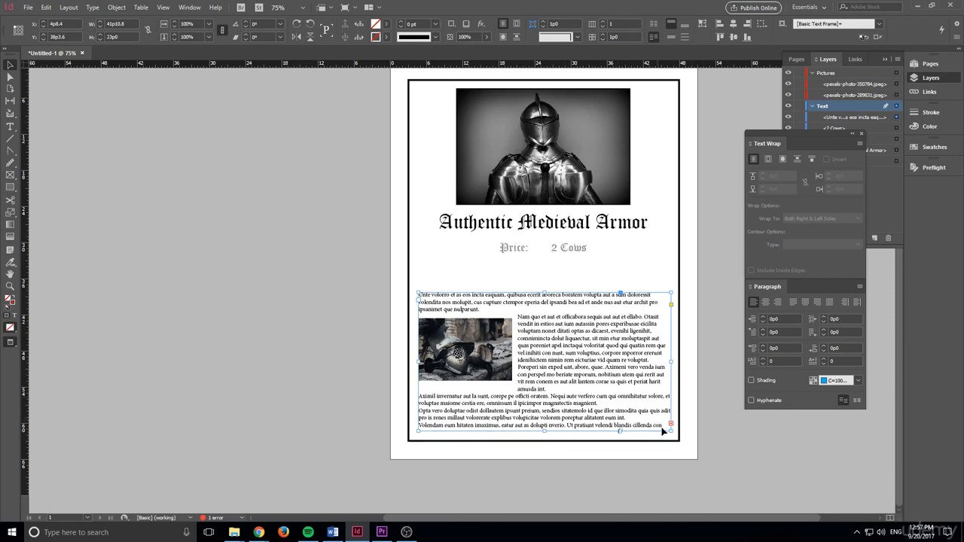
- Flow the body text's overset text into a new 45p0 wide frame on the pasteboard beside the page
click(671, 427)
click(66, 360)
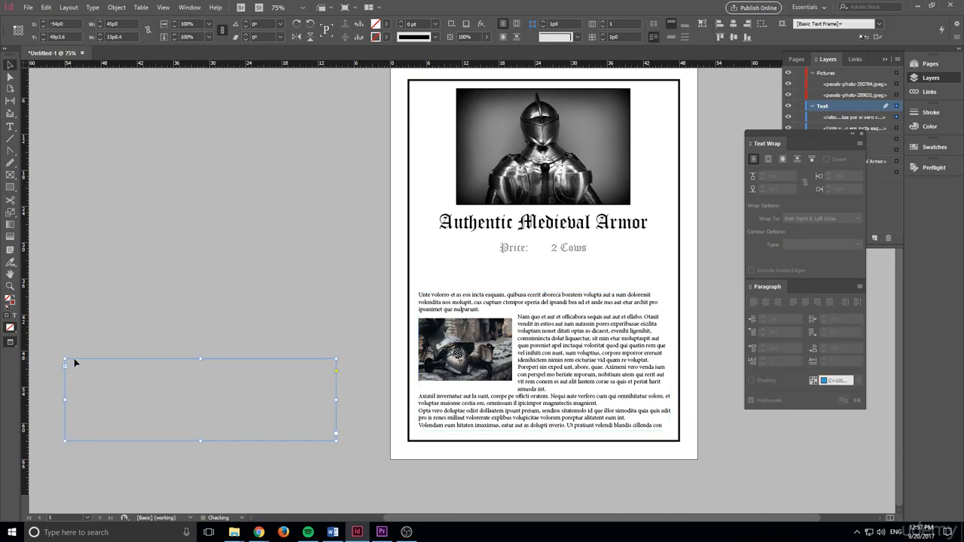
- Move the overflow text frame from the pasteboard to overlap the page's lower edge and enter its text for editing
key(ctrl+a)
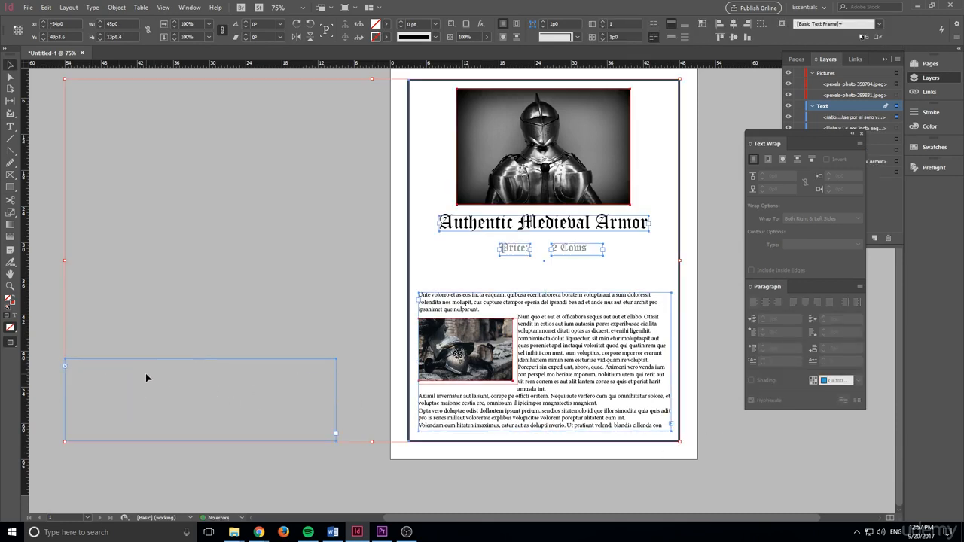
click(175, 450)
drag(174, 452, 612, 463)
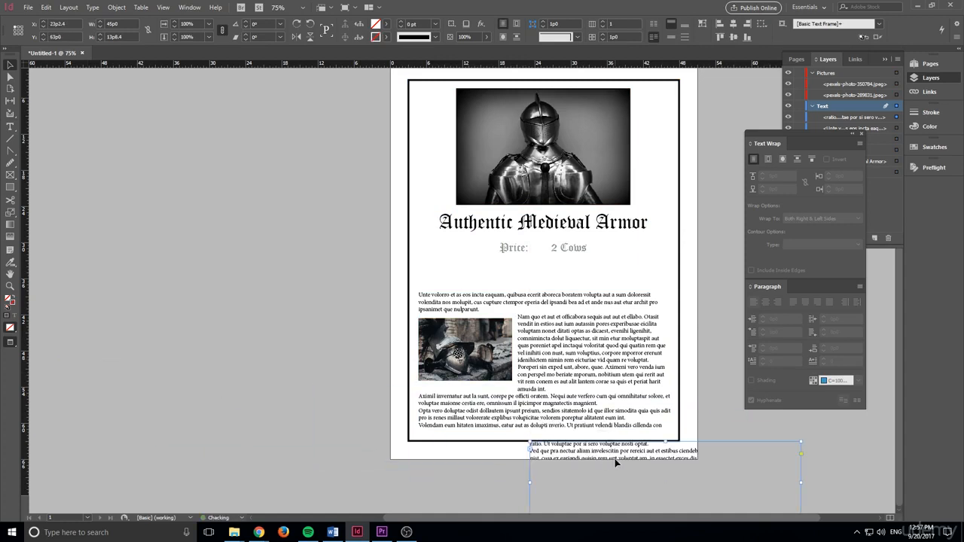
key(ctrl+a)
double_click(617, 453)
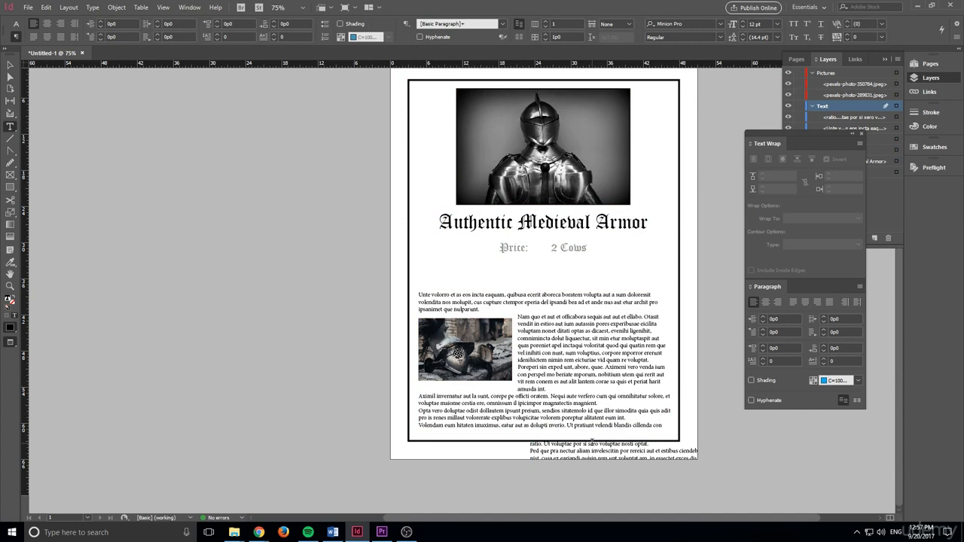
key(ctrl+a)
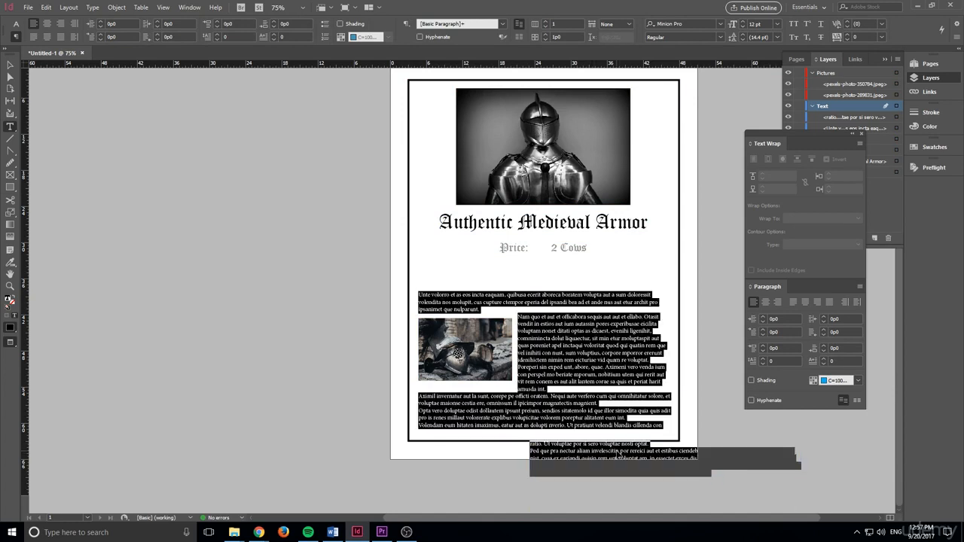
click(708, 459)
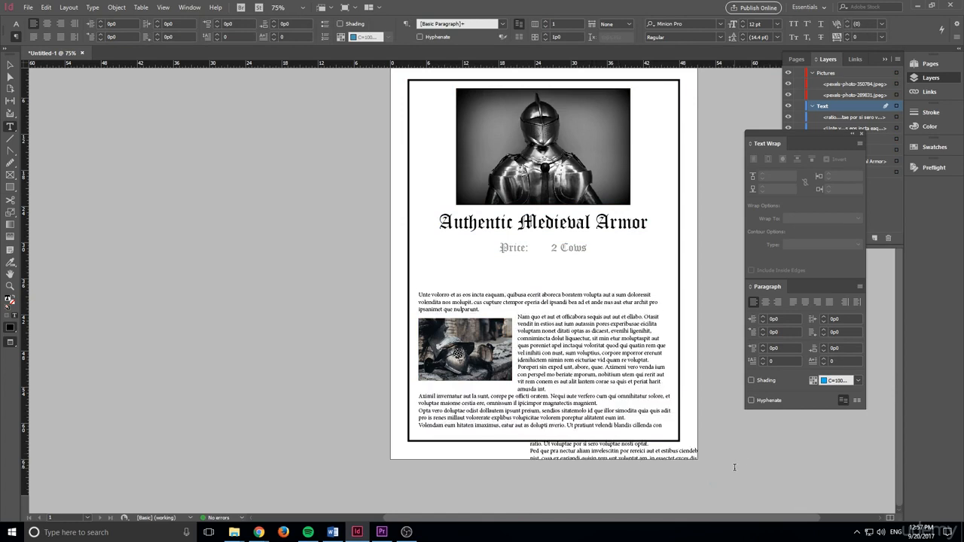
- Delete the overflow text contained in the linked frame at the page's lower edge
drag(735, 468, 524, 450)
key(BackSpace)
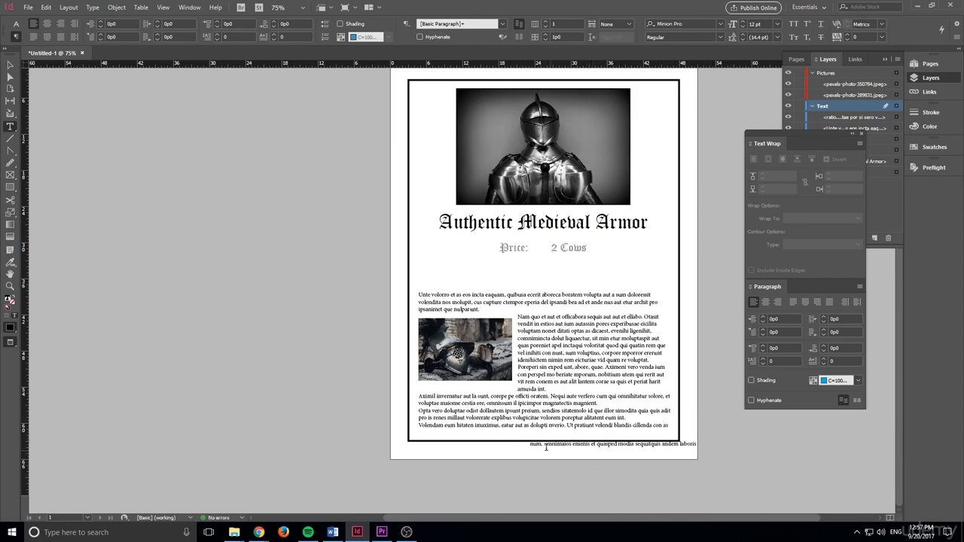
triple_click(546, 447)
key(BackSpace)
- Remove the emptied overflow frame from the page's lower edge, keeping the body text frame above it
click(10, 66)
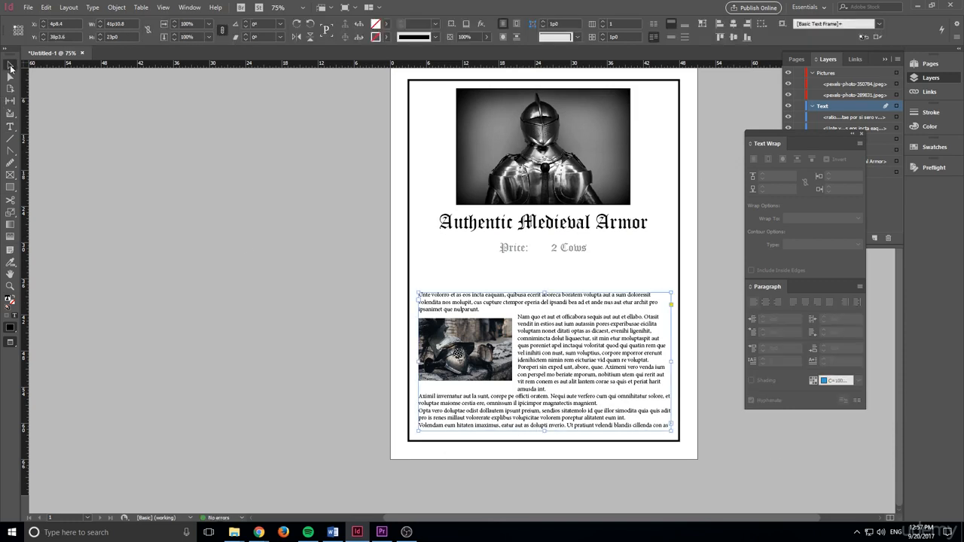
click(632, 462)
key(Delete)
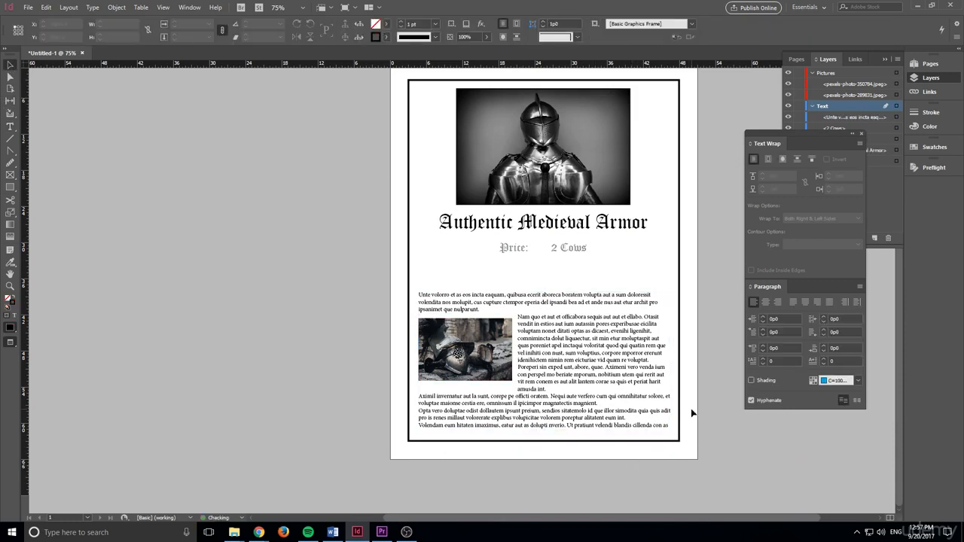
scroll(699, 416, up, 2)
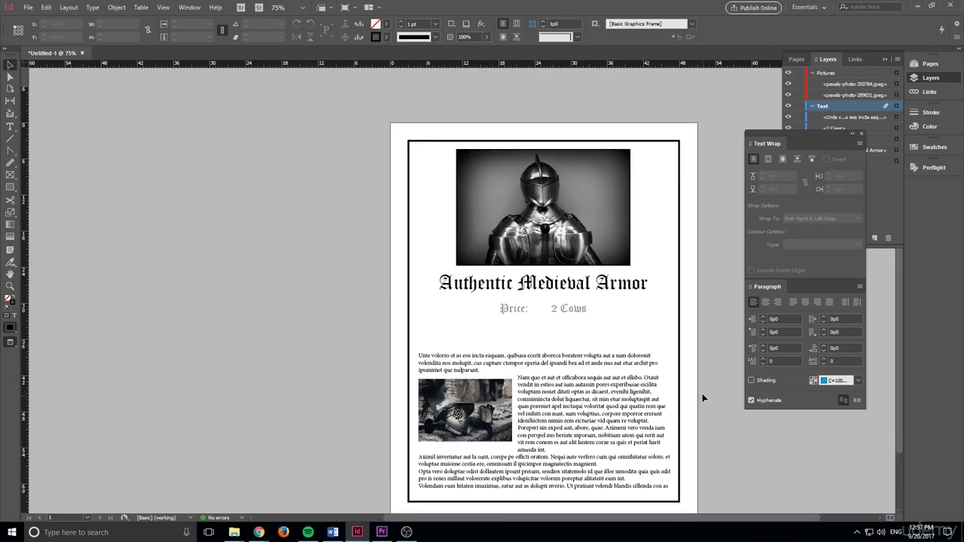
scroll(701, 388, down, 1)
scroll(700, 377, up, 1)
scroll(663, 376, down, 1)
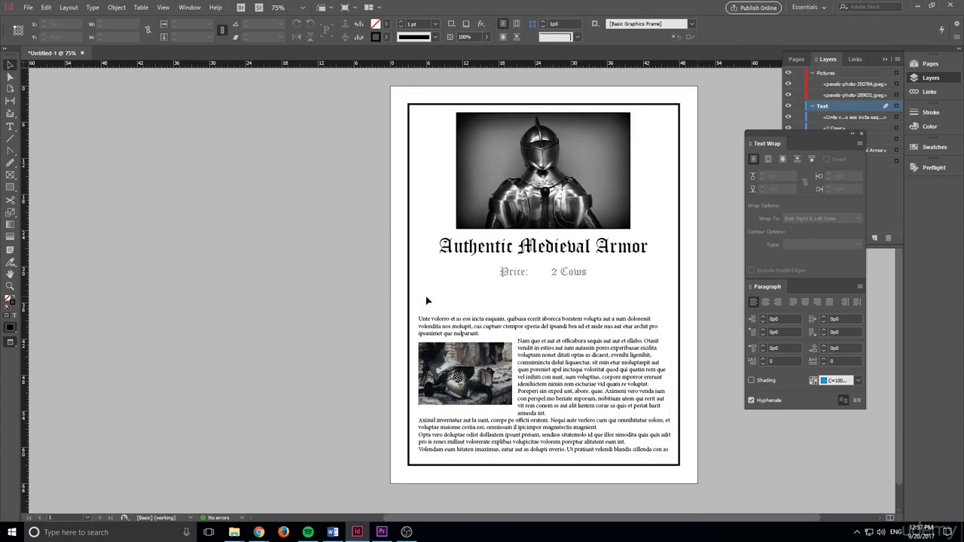
- Draw a horizontal line about 42p4 long between the price and the body text, and nudge it down to about Y 33p9.5
key(backslash)
scroll(482, 334, up, 1)
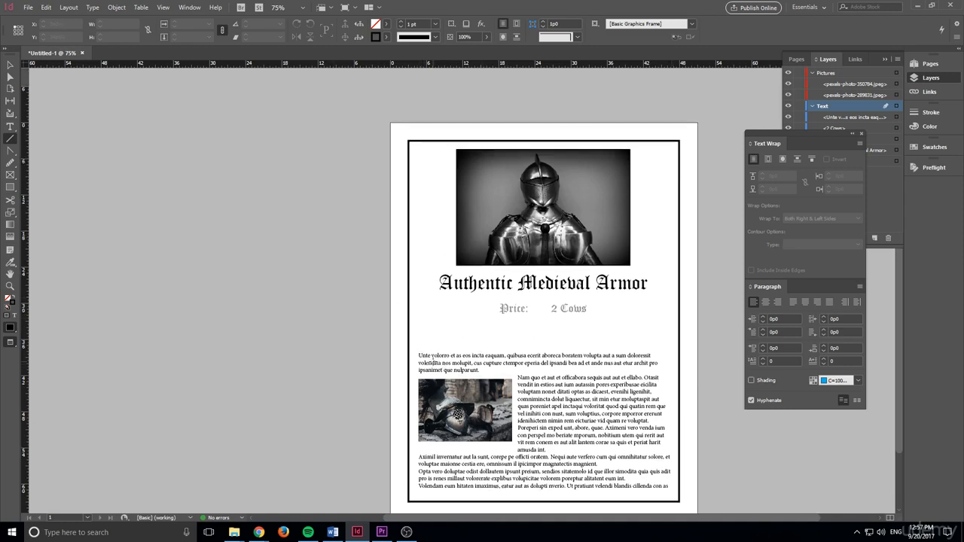
scroll(434, 364, down, 1)
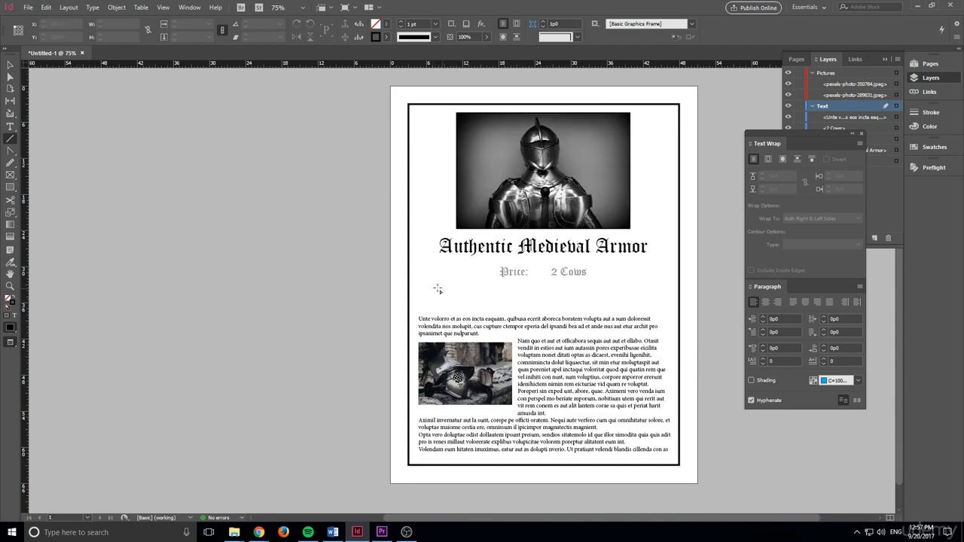
drag(416, 287, 670, 287)
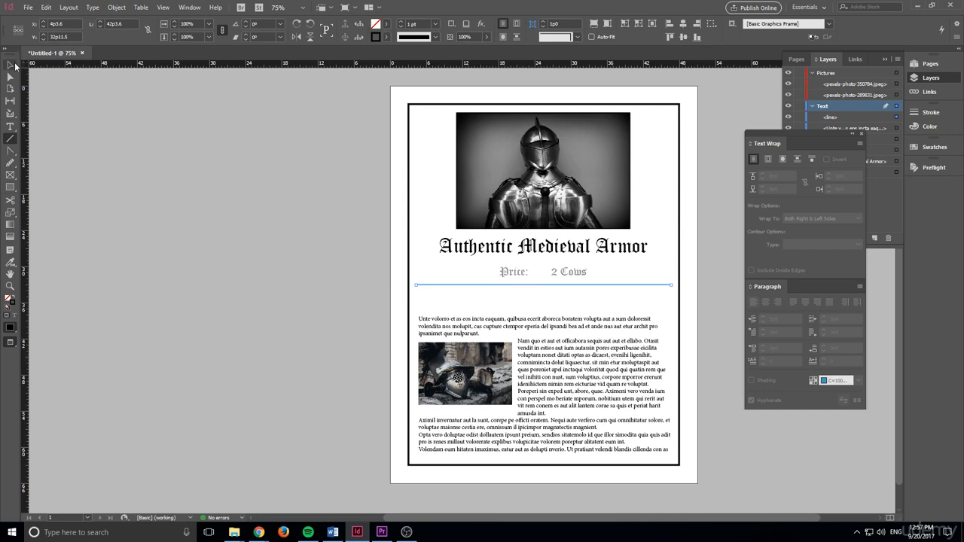
click(11, 65)
key(shift+Down)
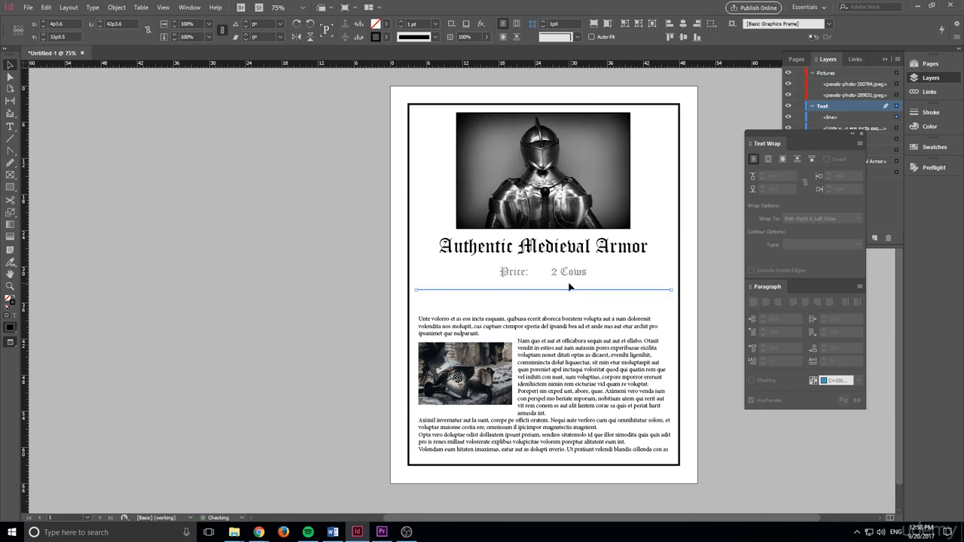
- Thicken the horizontal line below the price to a 3 pt stroke
click(401, 22)
click(401, 22)
click(401, 21)
click(400, 22)
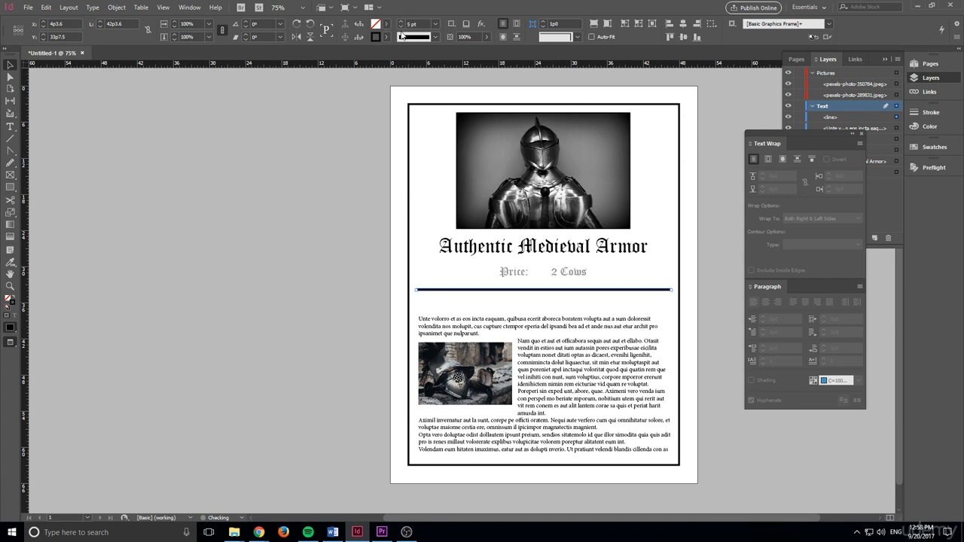
click(400, 26)
click(401, 27)
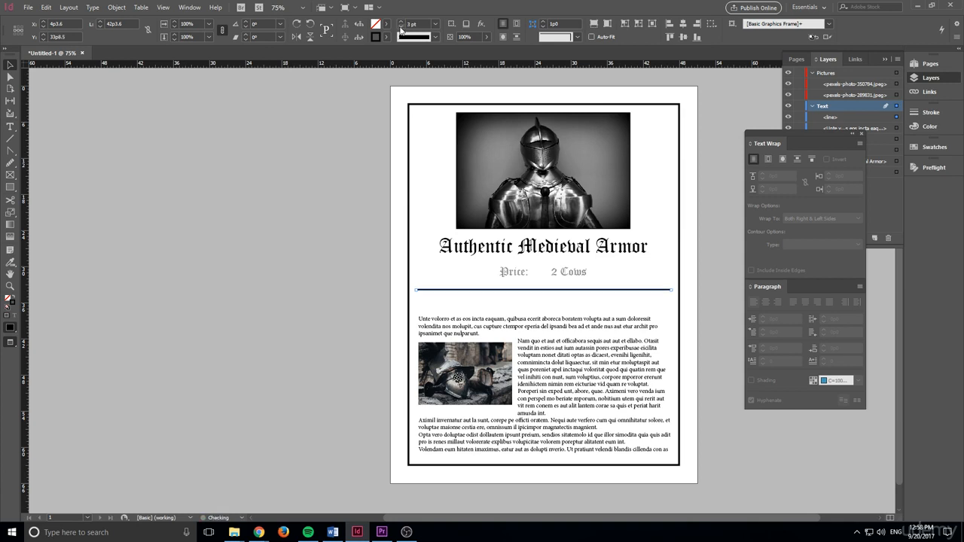
- Set the page border's stroke weight to 5 pt, keep the dividing line at 3 pt and deselect everything
click(410, 135)
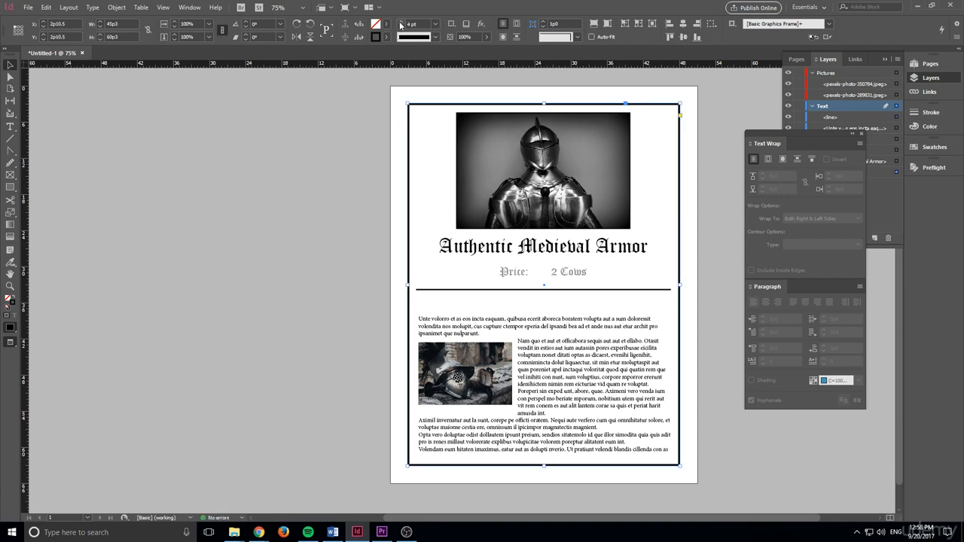
click(401, 22)
click(457, 293)
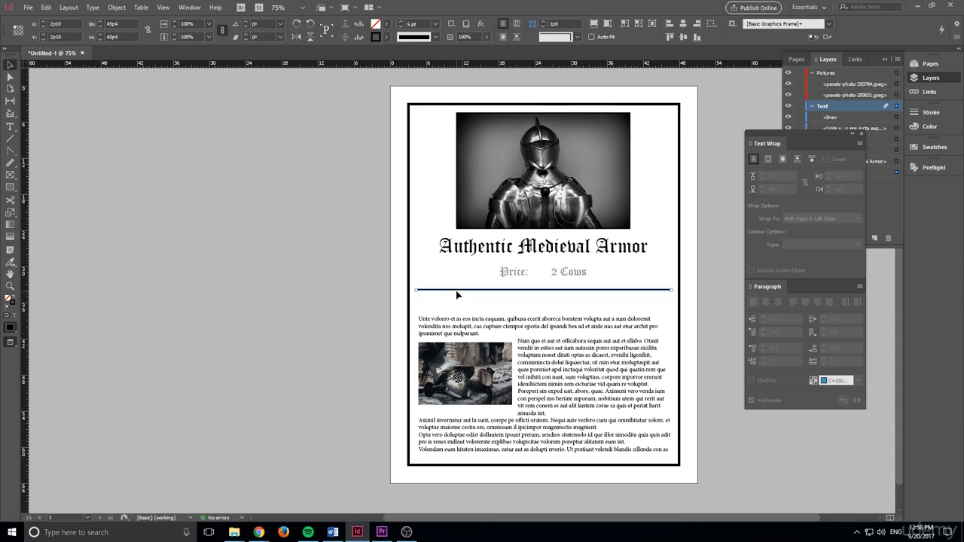
click(401, 27)
click(400, 27)
click(342, 230)
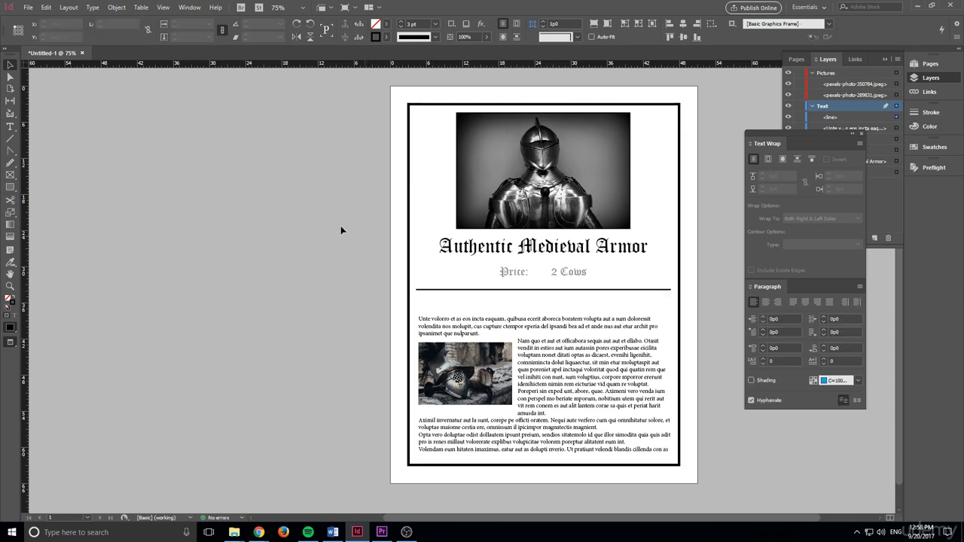
click(660, 290)
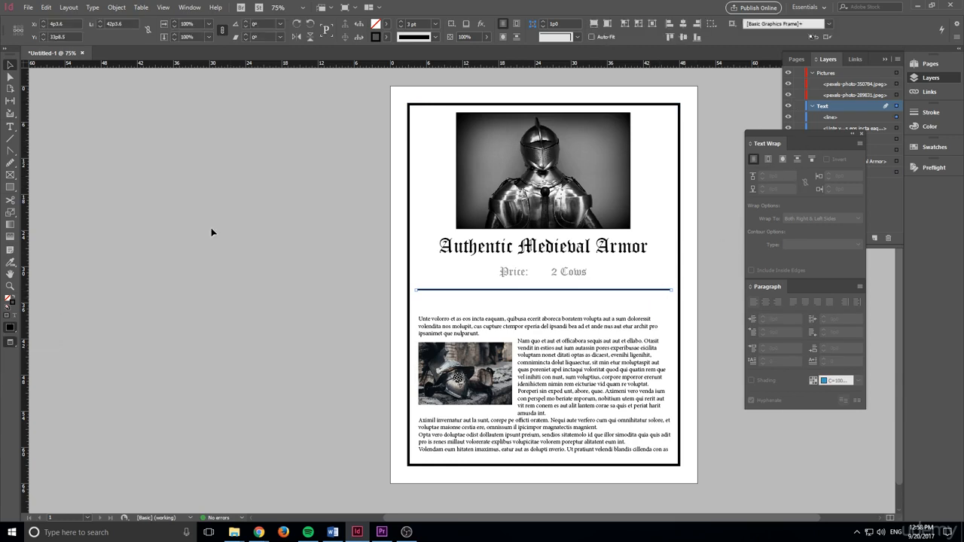
double_click(377, 37)
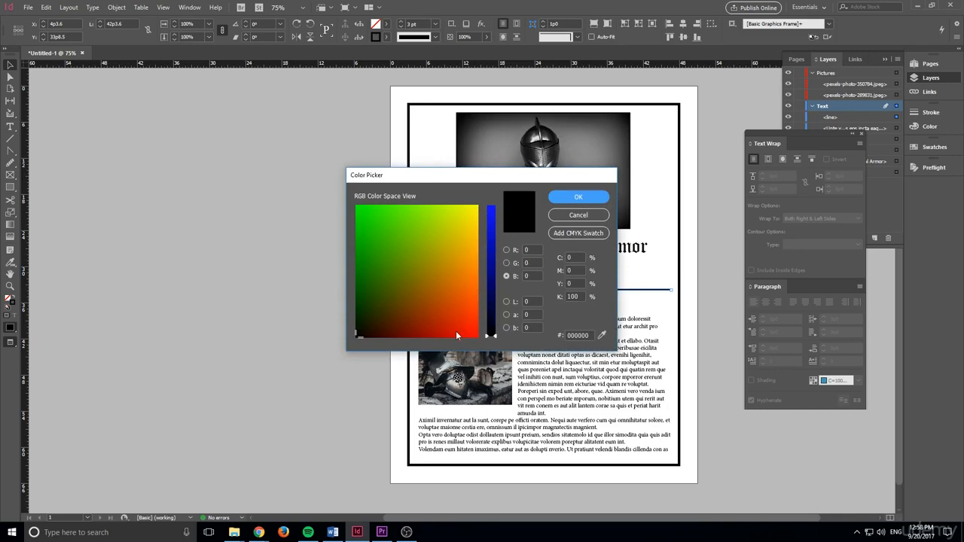
mouse_move(492, 336)
mouse_down()
mouse_move(489, 320)
mouse_move(492, 340)
mouse_up()
click(579, 215)
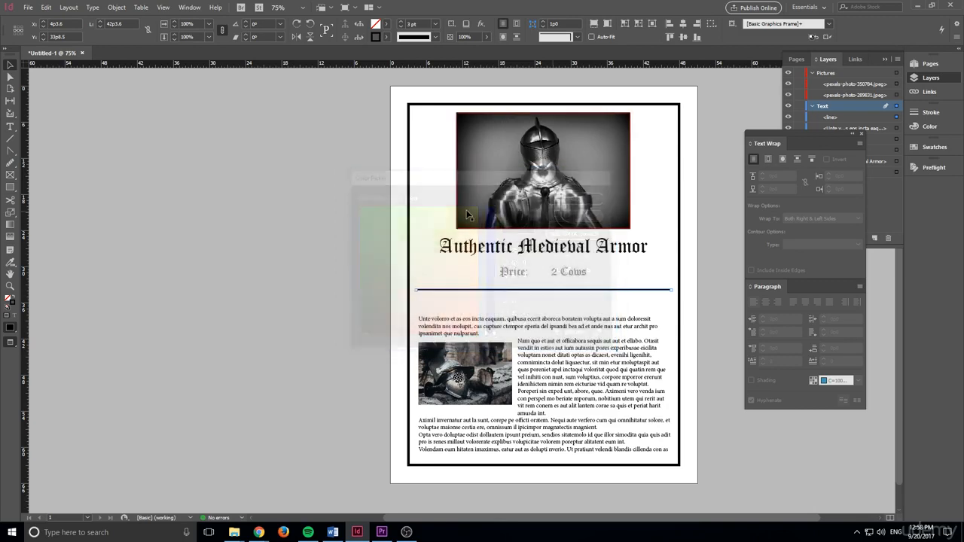
- Lighten the dividing line's black stroke to a 75% tint and deselect it
click(10, 328)
drag(872, 128, 856, 127)
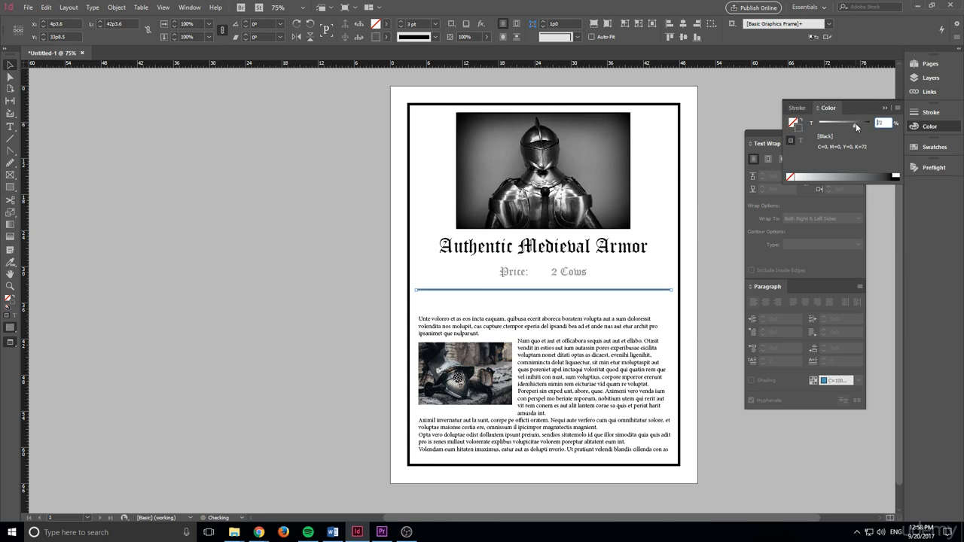
click(117, 147)
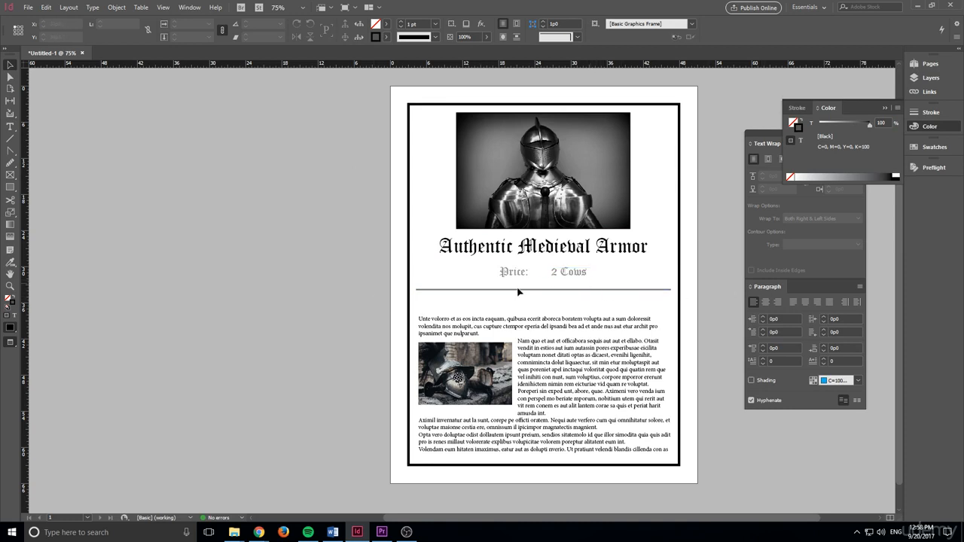
click(496, 290)
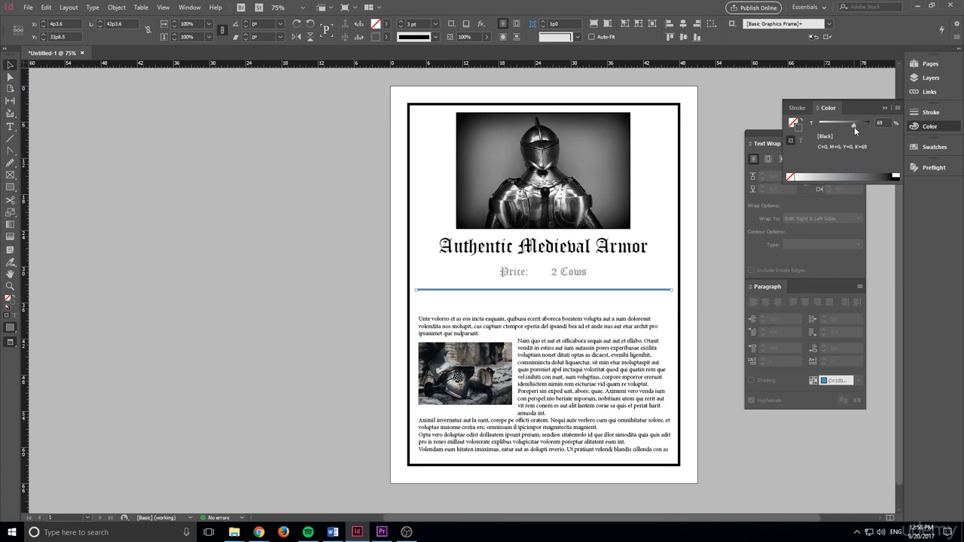
click(353, 245)
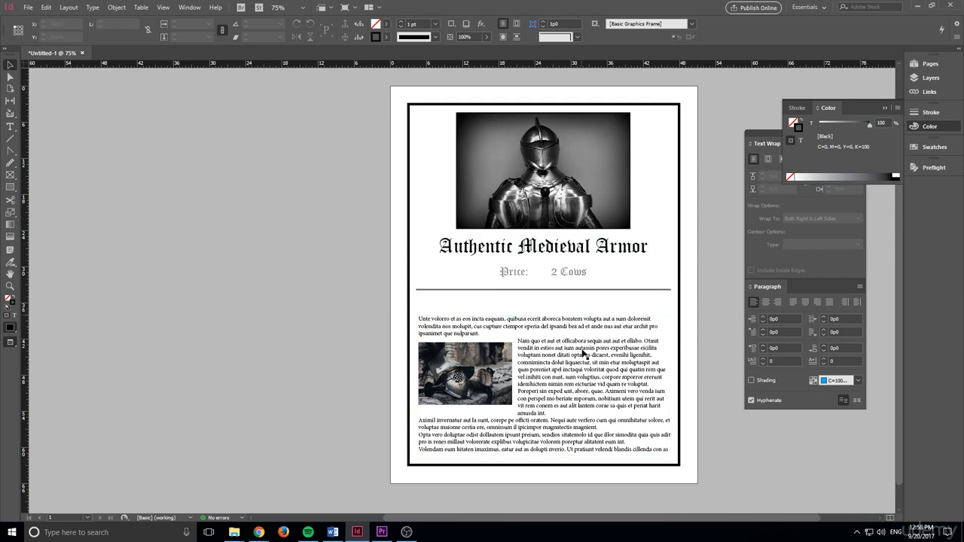
- Nudge the dividing line slightly farther down from the price and deselect it
click(548, 292)
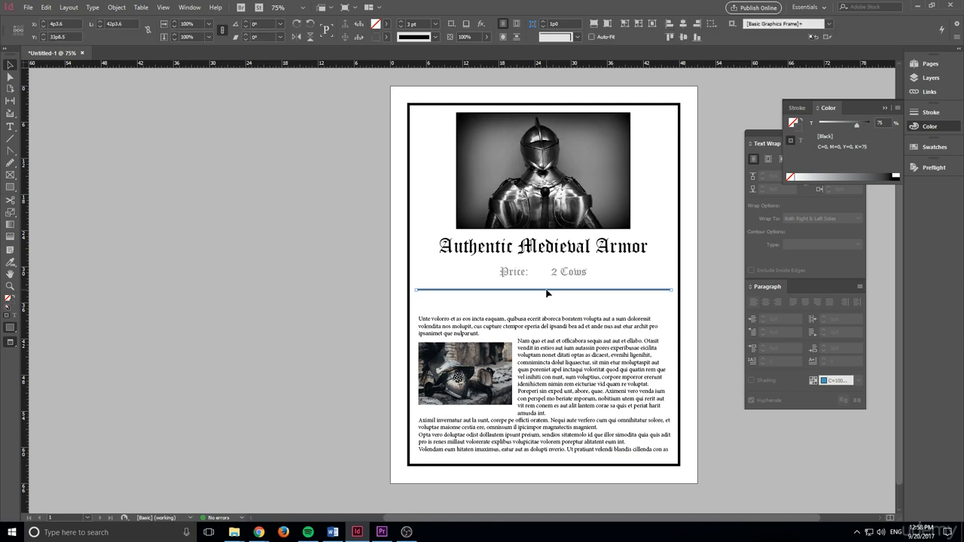
key(shift+Down)
click(287, 370)
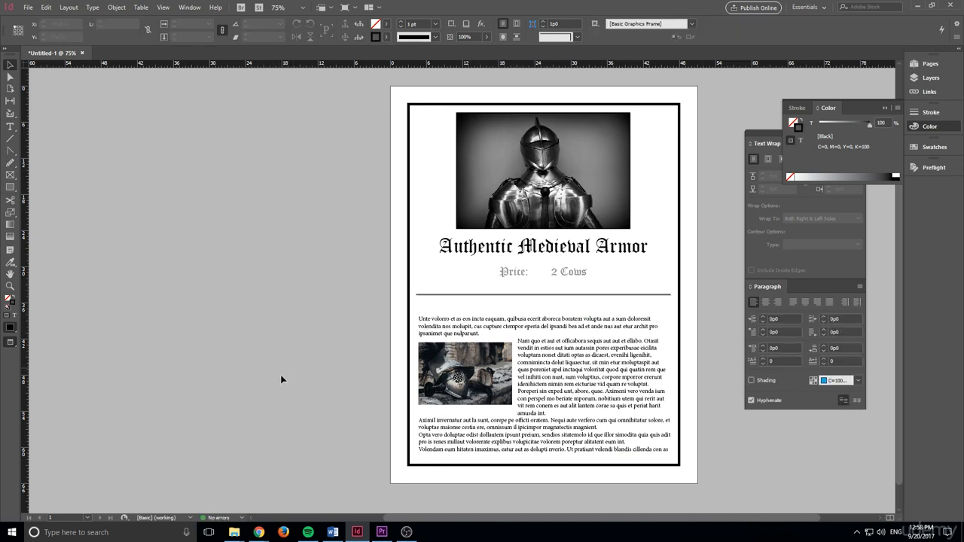
- Nudge the body text frame up toward the dividing line to Y 37p5.6 and deselect it
click(585, 366)
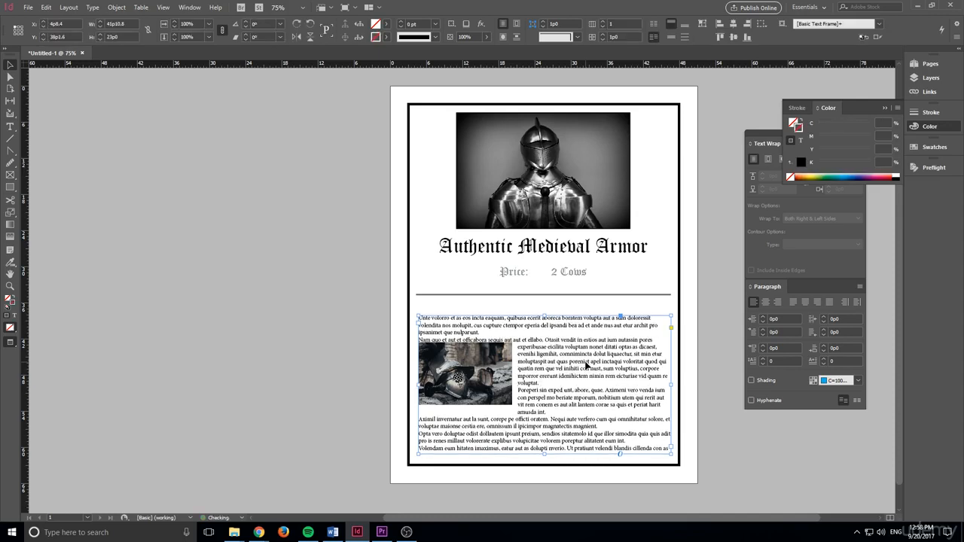
key(Up)
key(Up)
key(Up)
key(Up)
key(Up)
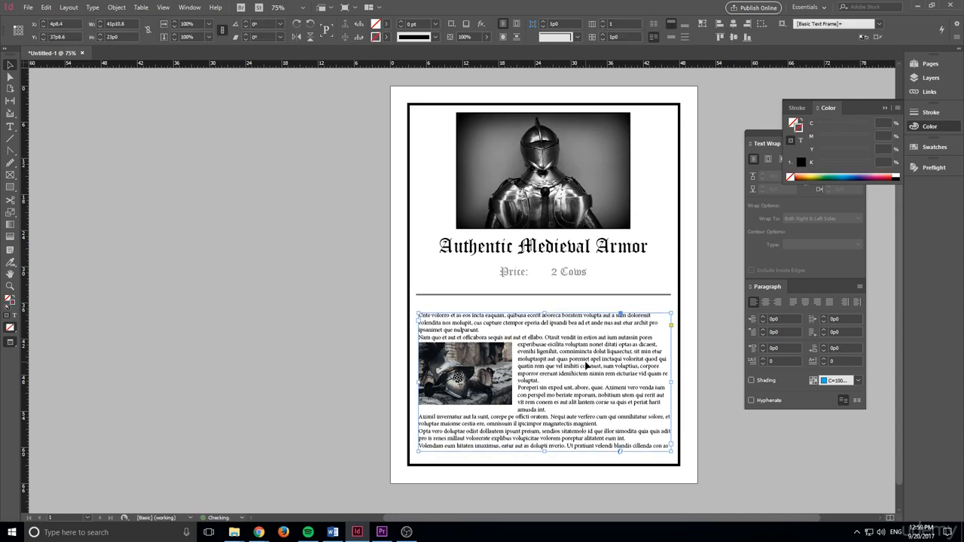
key(Up)
key(Up)
key(Up)
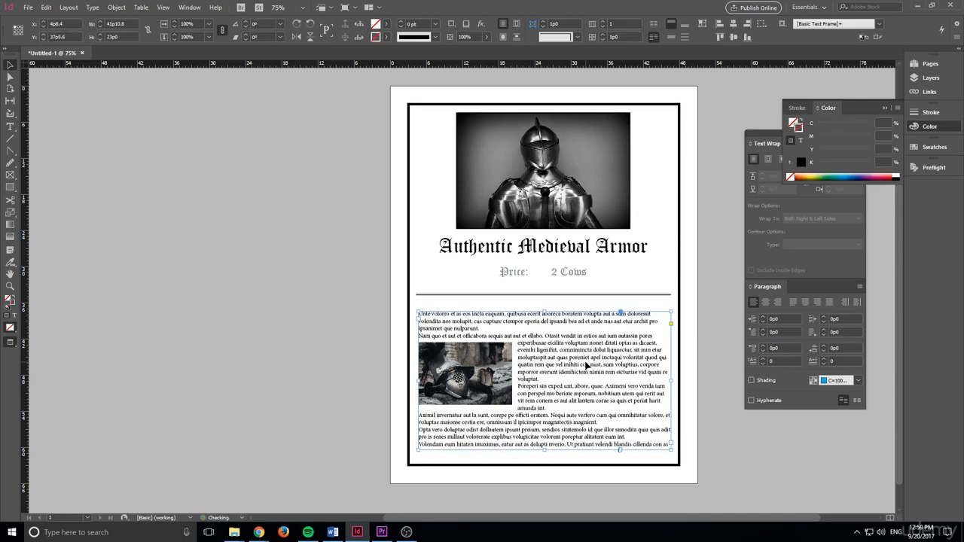
click(378, 407)
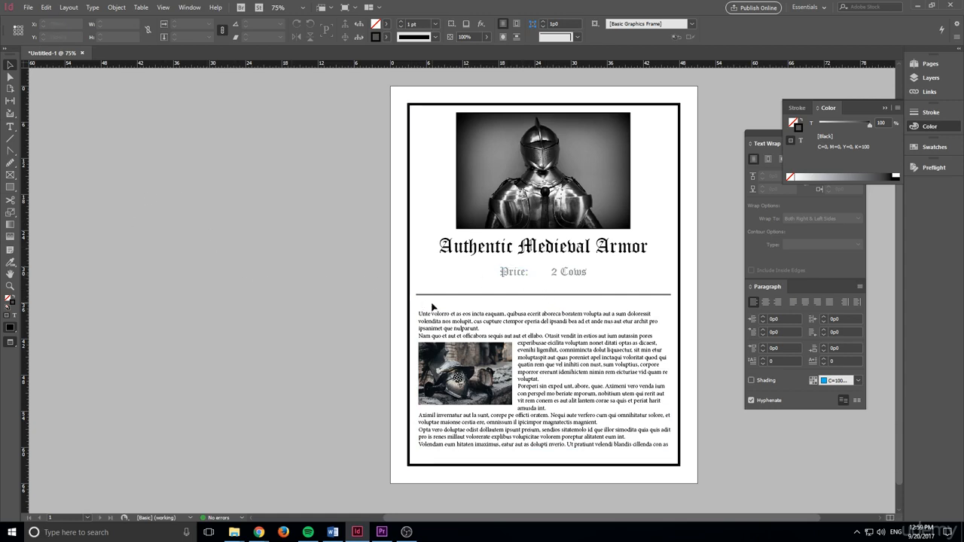
- Place a horizontal ruler guide just above the dividing line and return to the preview screen mode
drag(407, 67, 277, 278)
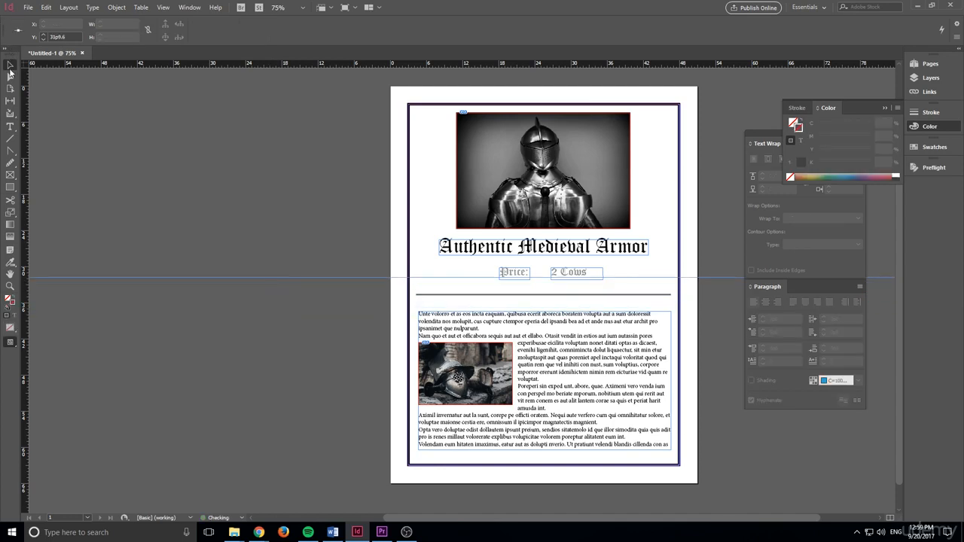
mouse_move(351, 279)
mouse_down()
mouse_move(348, 271)
mouse_move(349, 290)
mouse_up()
click(212, 220)
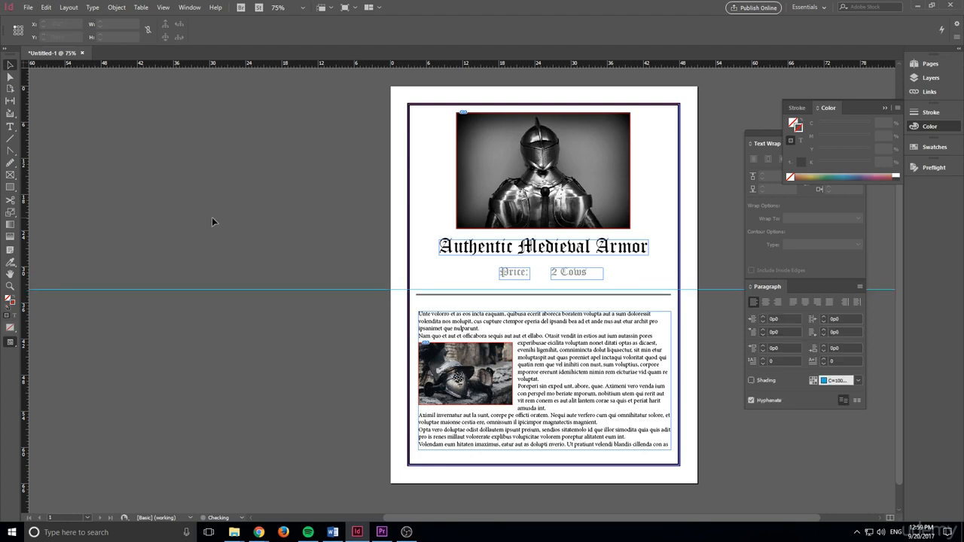
key(w)
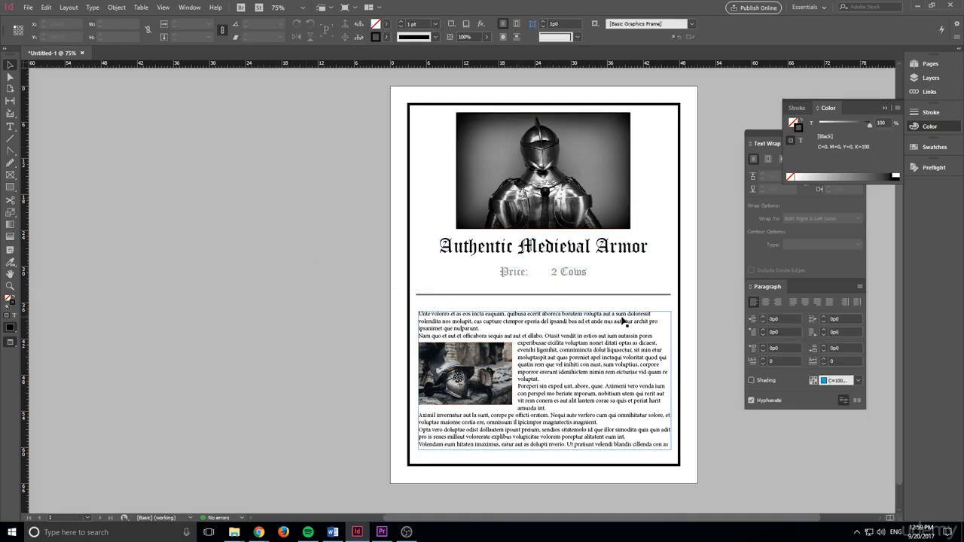
- Nudge the Price and 2 Cows text frames together slightly down toward the dividing line and deselect them
click(561, 275)
click(513, 271)
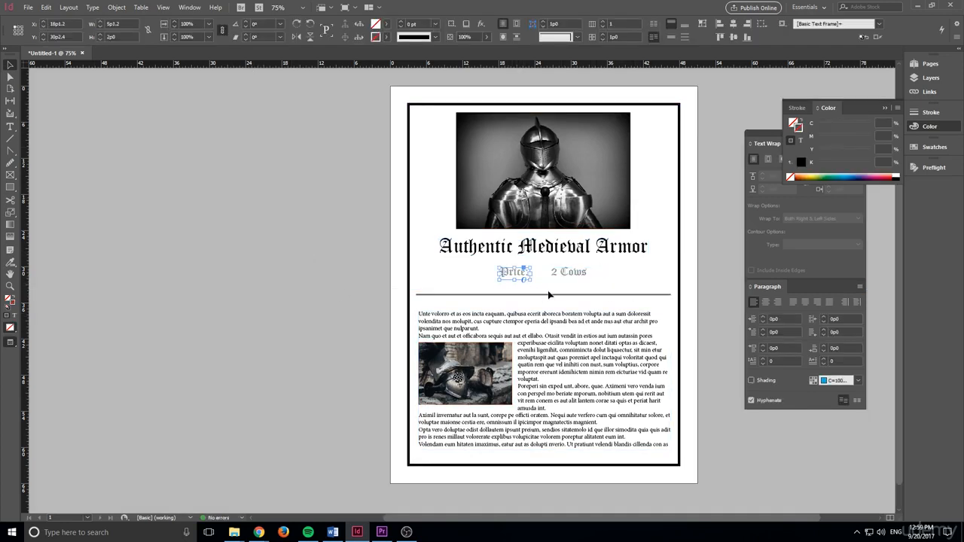
shift+click(564, 275)
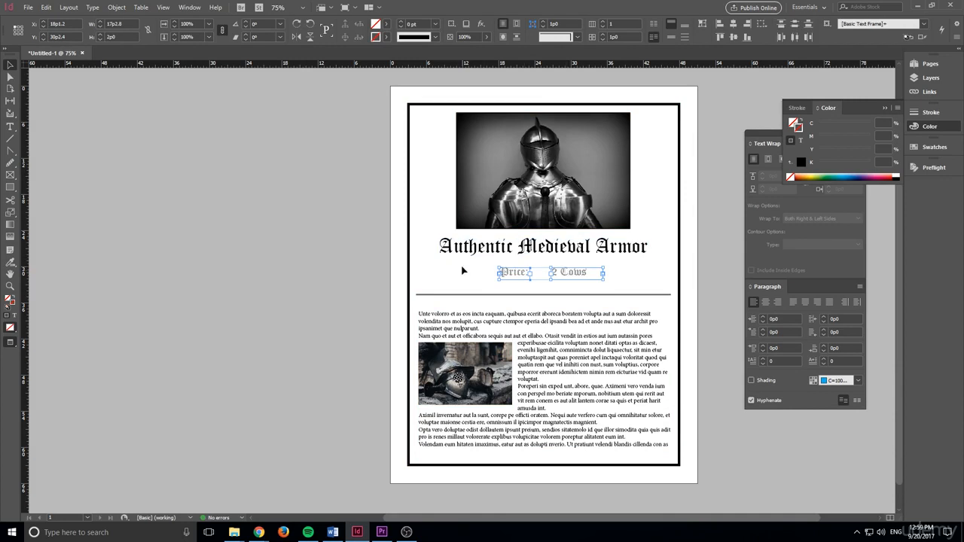
click(515, 272)
shift+click(569, 272)
key(Down)
key(Down)
key(Down)
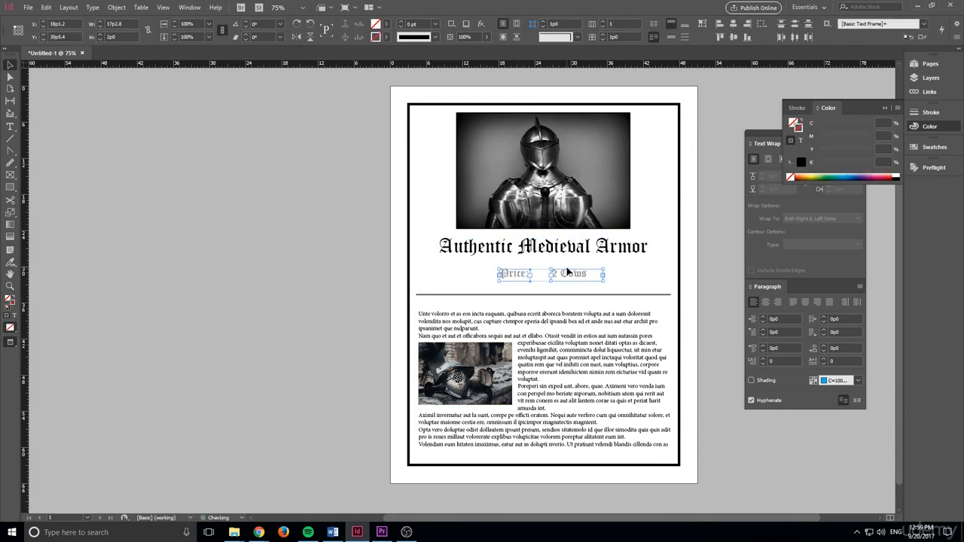
click(300, 273)
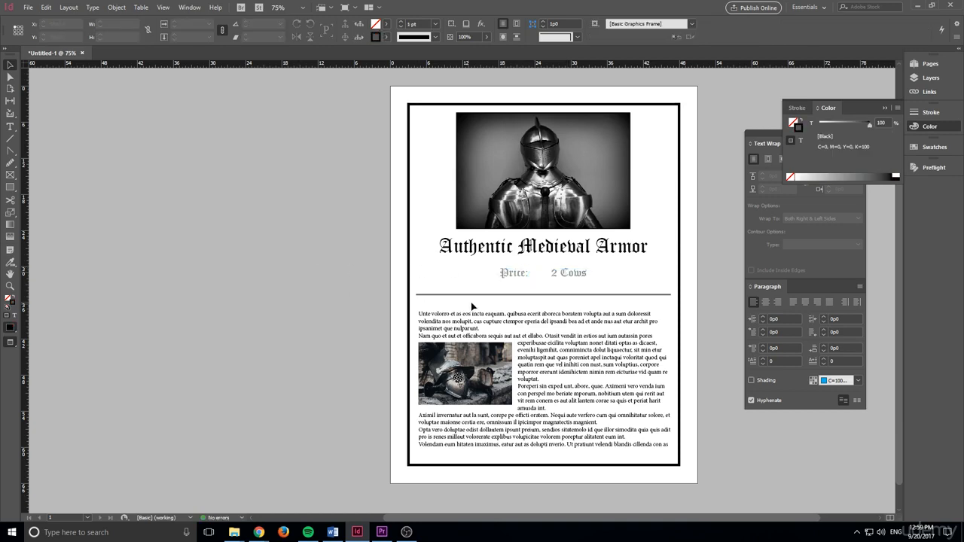
click(512, 273)
click(587, 275)
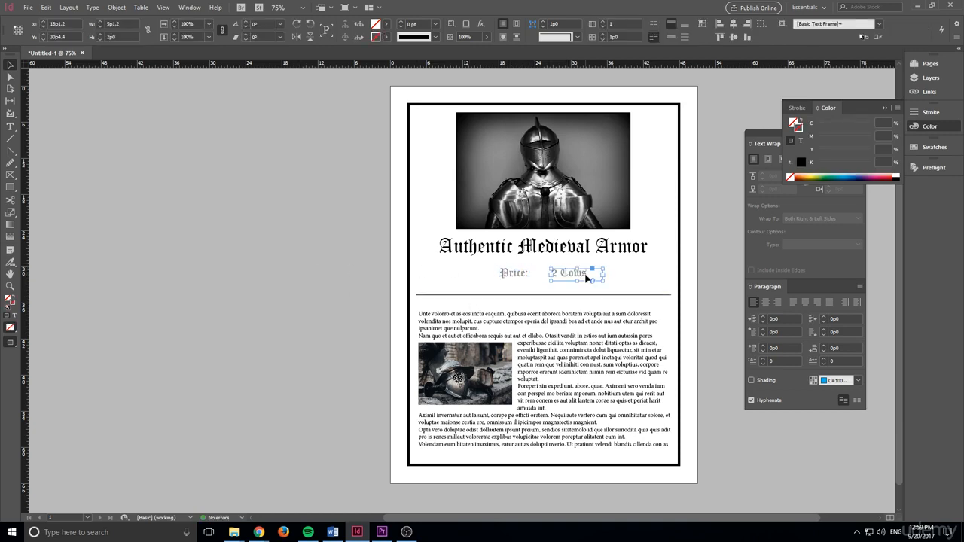
shift+click(518, 277)
click(150, 293)
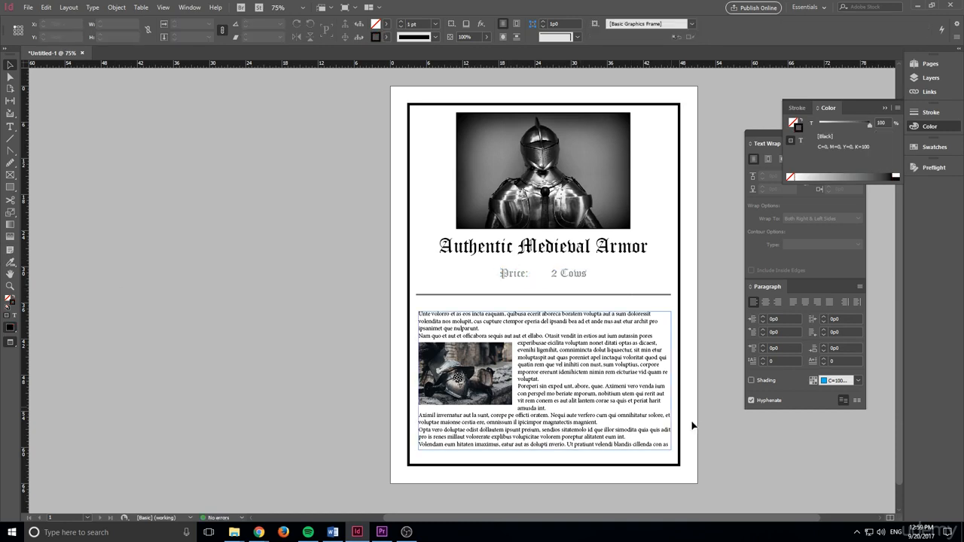
- Nudge the body text frame slightly up toward the dividing line and deselect it
click(628, 396)
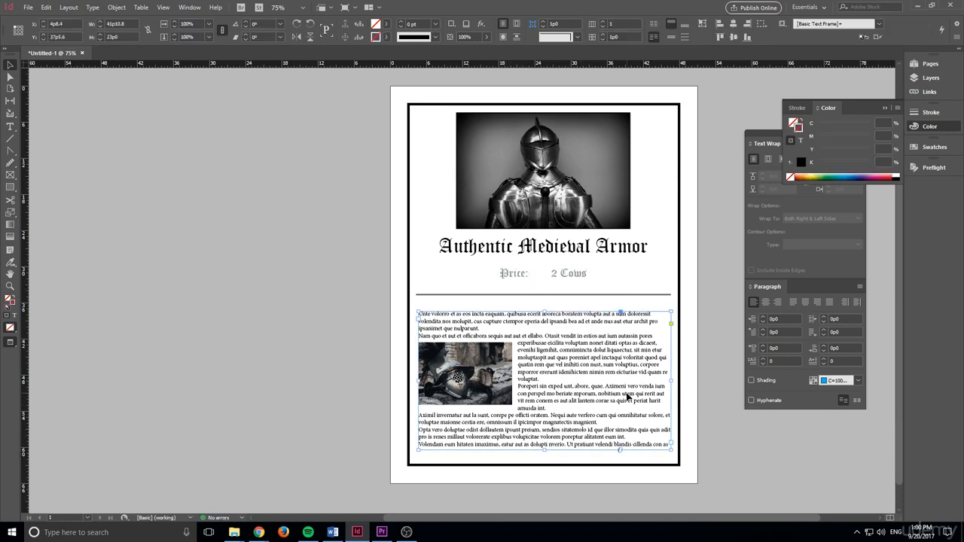
click(751, 400)
click(290, 349)
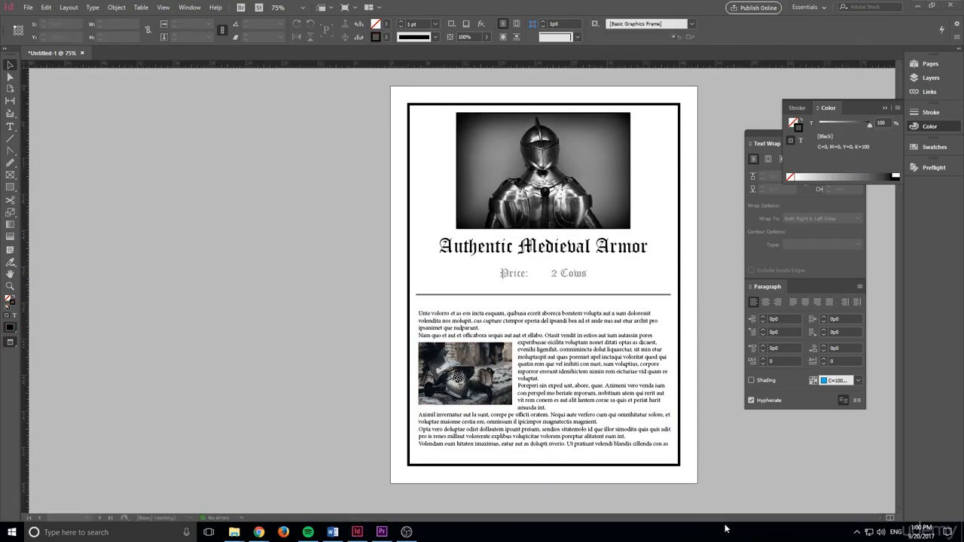
- Switch to the open File Explorer window
drag(713, 520, 720, 521)
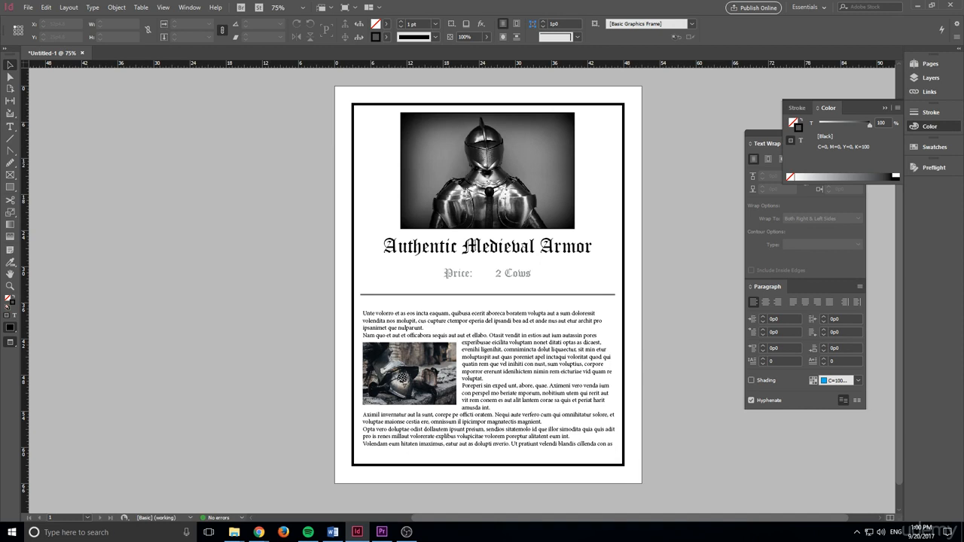
key(alt+Tab)
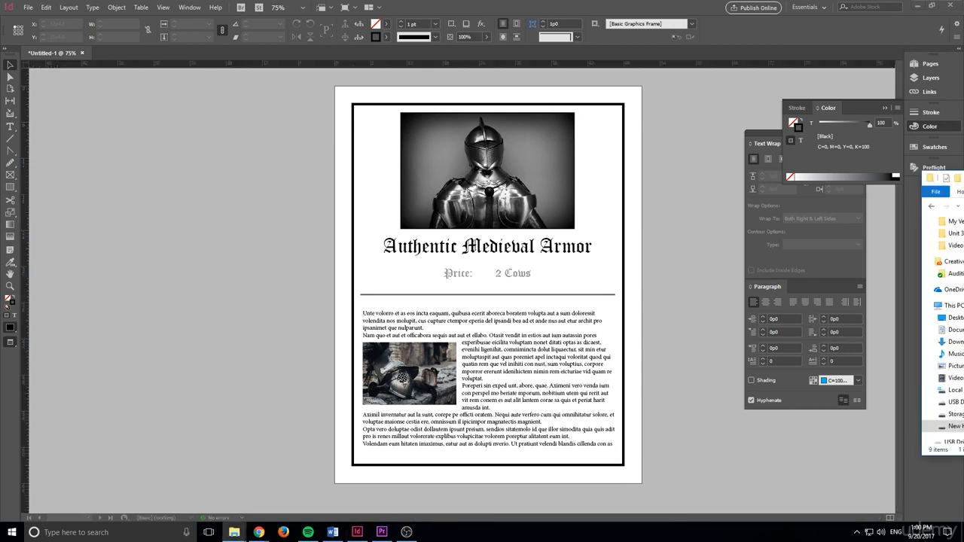